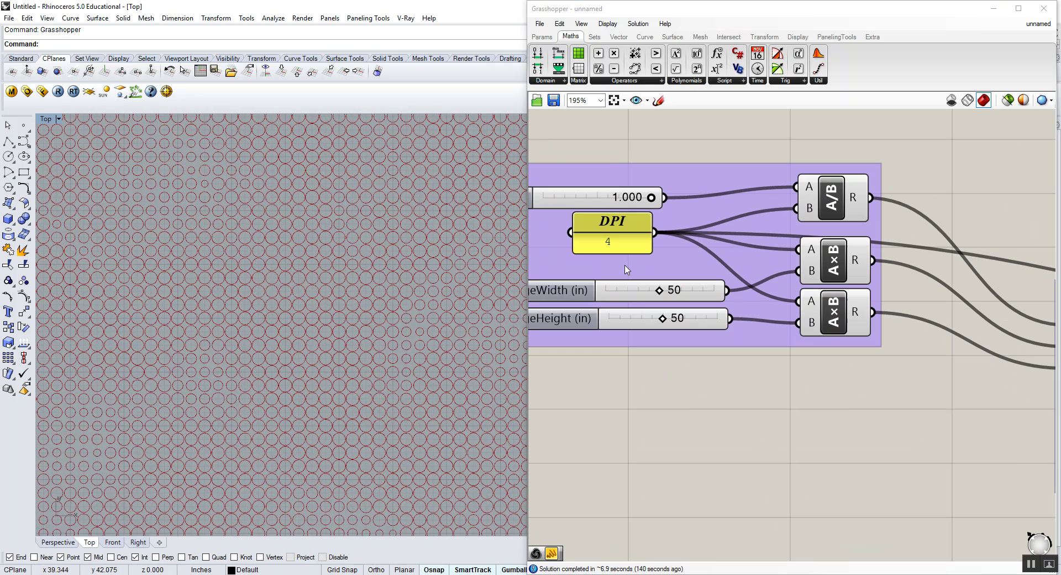
# Step: Set the DPI panel's value to 1
pyautogui.doubleClick(636, 243)
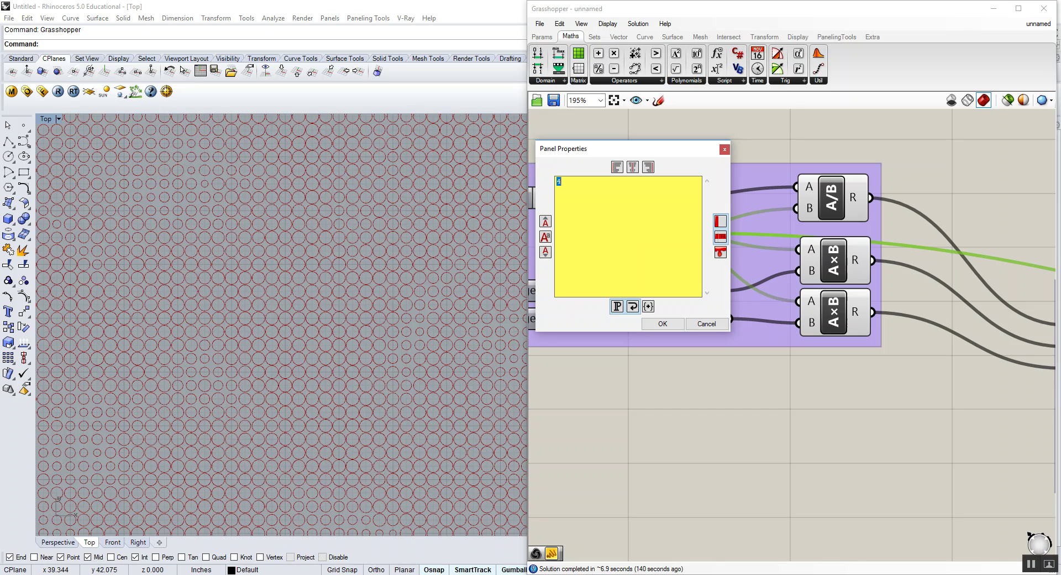
pyautogui.click(663, 324)
pyautogui.scroll(-4, 371, 237)
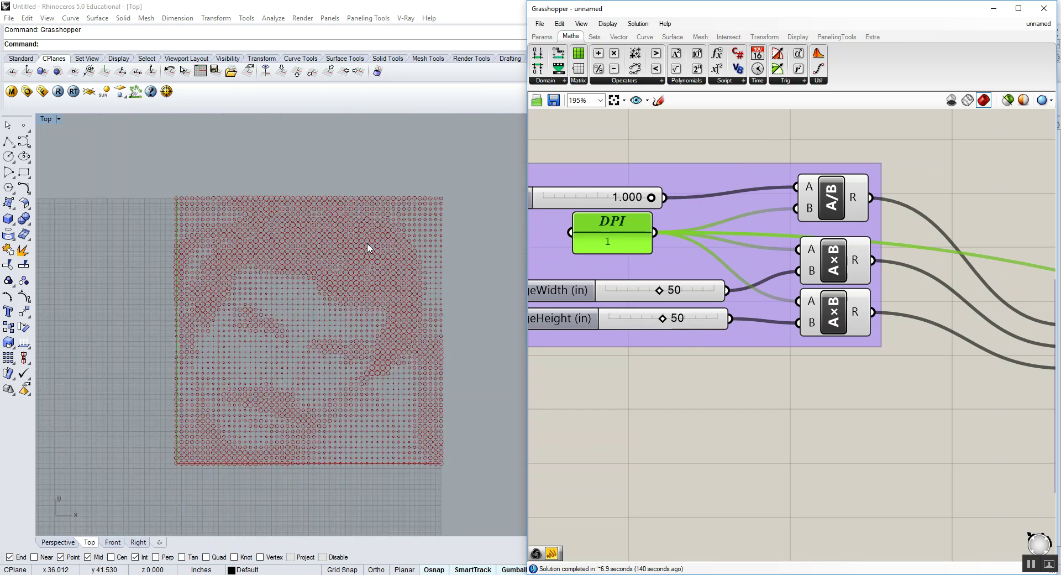
pyautogui.scroll(4, 305, 276)
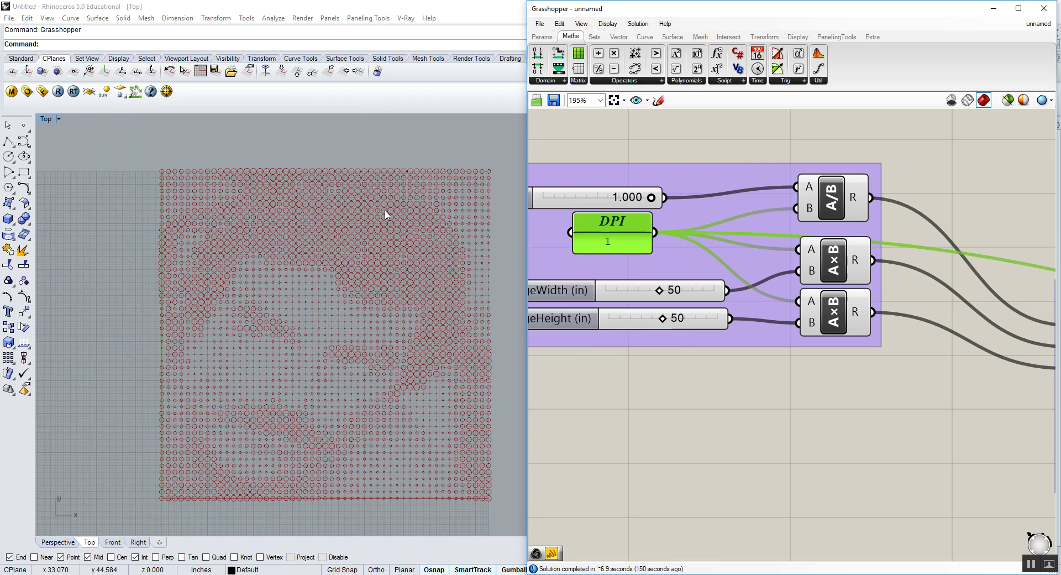
pyautogui.click(788, 159)
# Step: Inspect the data on the Circle component's output and how it fits into the whole definition
pyautogui.scroll(-5, 746, 216)
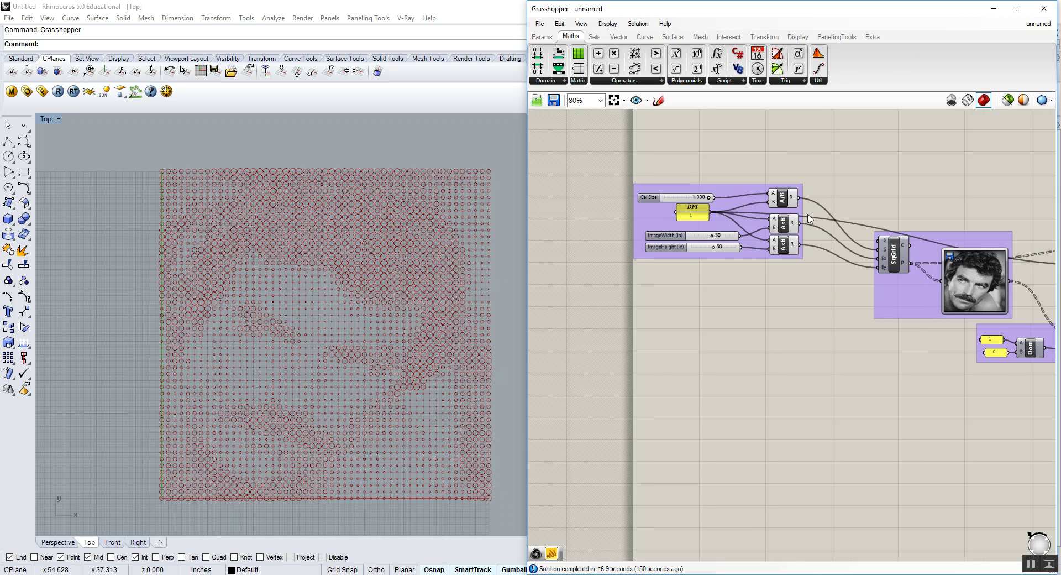
pyautogui.scroll(-1, 774, 246)
pyautogui.moveTo(940, 250); pyautogui.dragTo(771, 244, button='right')
pyautogui.scroll(7, 771, 244)
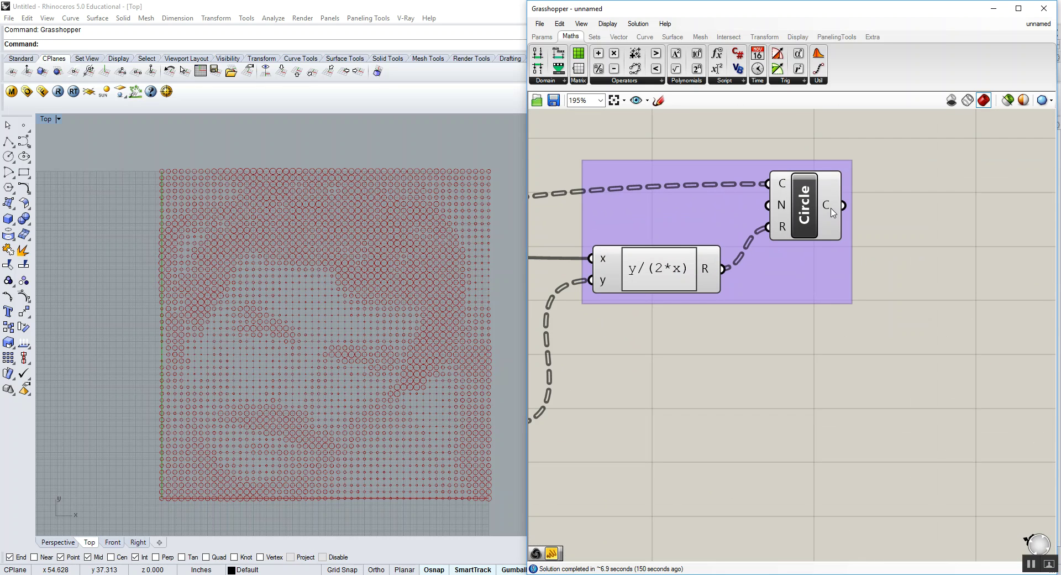
pyautogui.moveTo(832, 212)
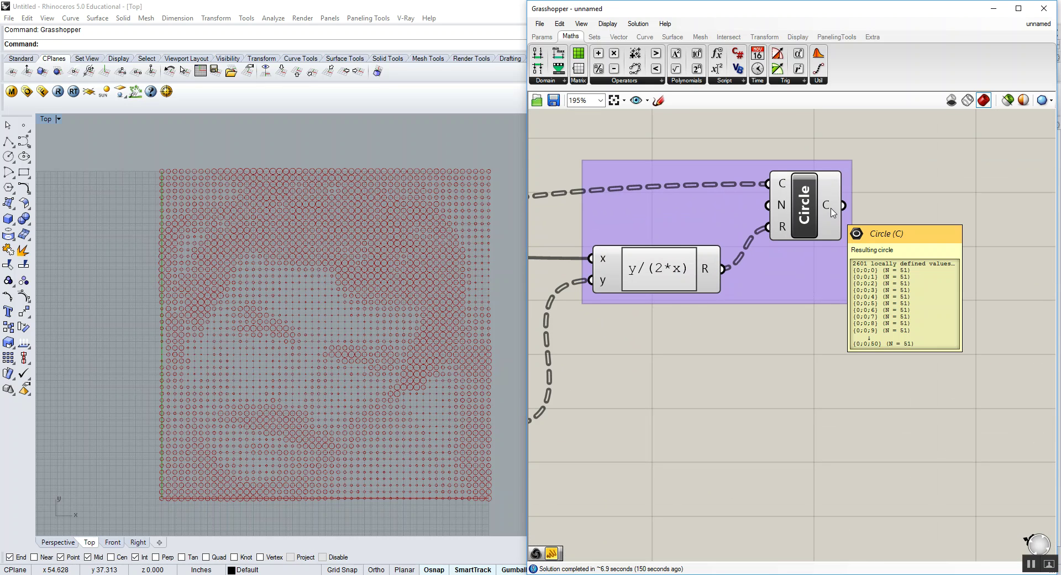
pyautogui.scroll(-4, 785, 351)
pyautogui.moveTo(756, 337); pyautogui.dragTo(867, 323, button='right')
pyautogui.scroll(-2, 848, 321)
pyautogui.moveTo(791, 325); pyautogui.dragTo(843, 331, button='right')
# Step: Review the definition's component groups, from the size sliders through the grid and image sampler to the radius expression
pyautogui.moveTo(403, 291); pyautogui.dragTo(425, 284, button='right')
pyautogui.scroll(6, 409, 292)
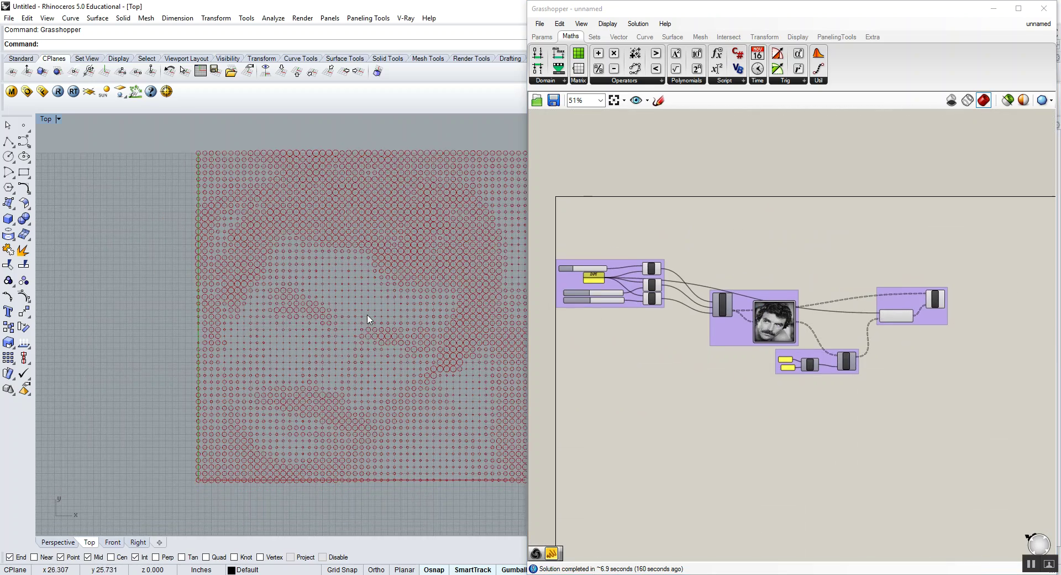
pyautogui.moveTo(710, 277); pyautogui.dragTo(710, 260, button='right')
pyautogui.scroll(2, 913, 290)
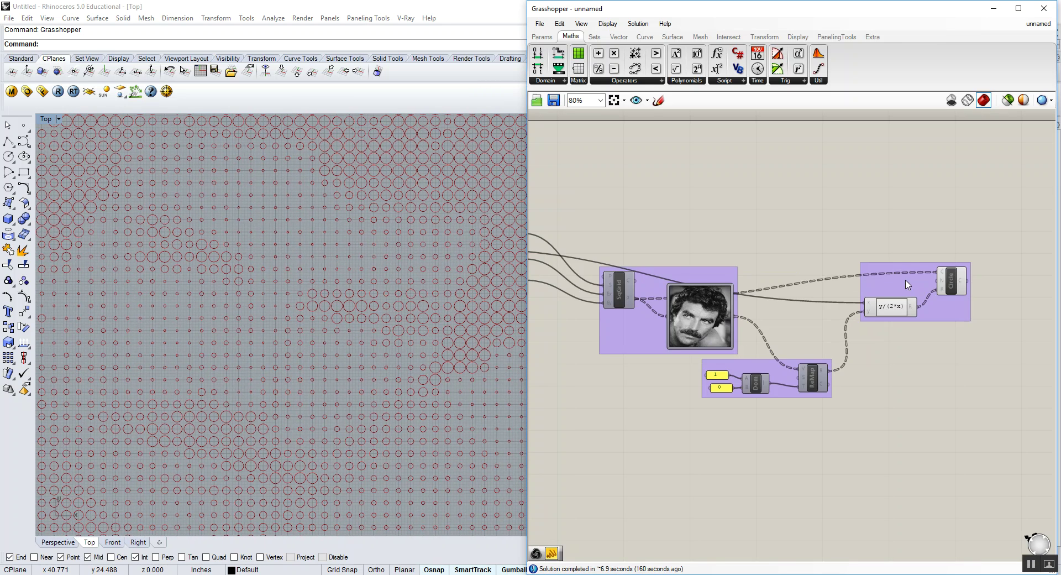
pyautogui.scroll(-2, 890, 264)
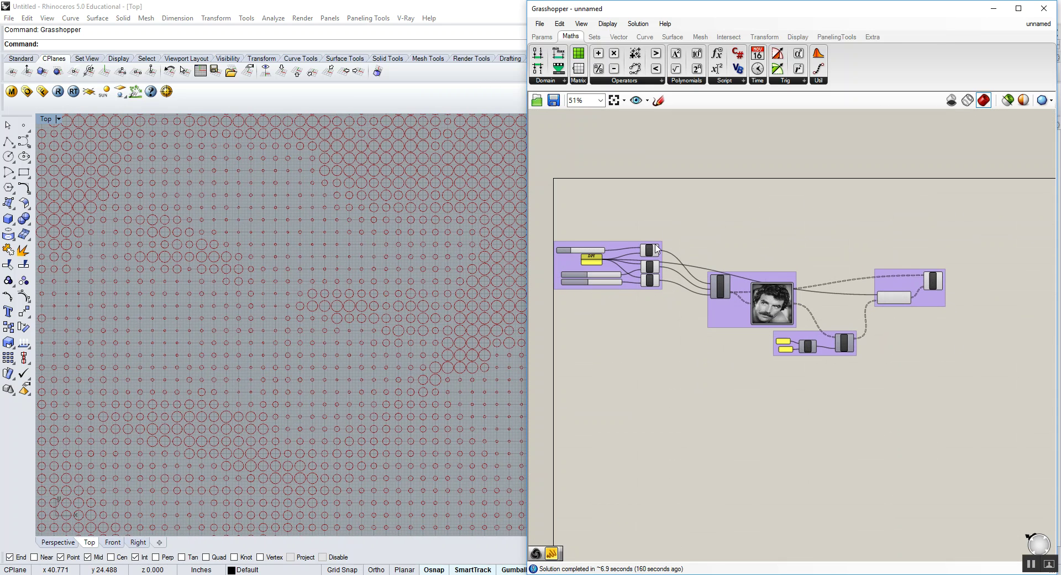
pyautogui.scroll(4, 901, 304)
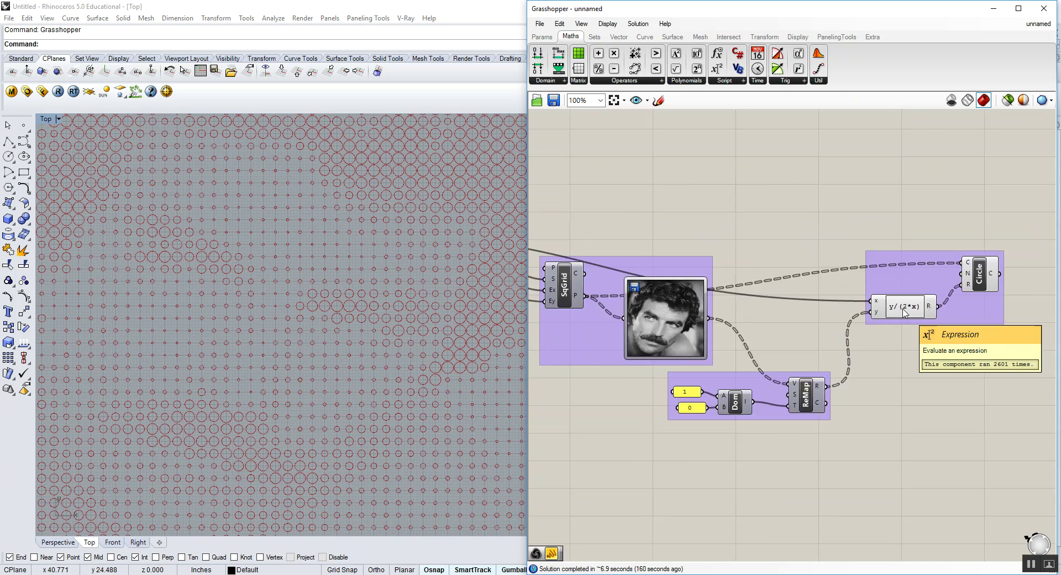
pyautogui.scroll(-3, 858, 316)
pyautogui.scroll(2, 833, 310)
pyautogui.moveTo(833, 309); pyautogui.dragTo(832, 288, button='right')
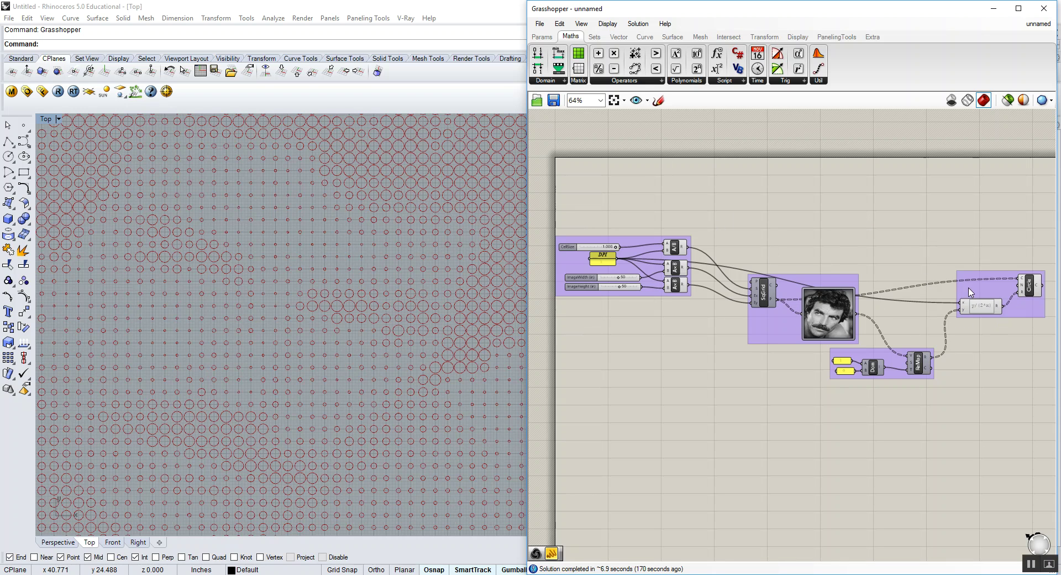
pyautogui.scroll(-1, 883, 276)
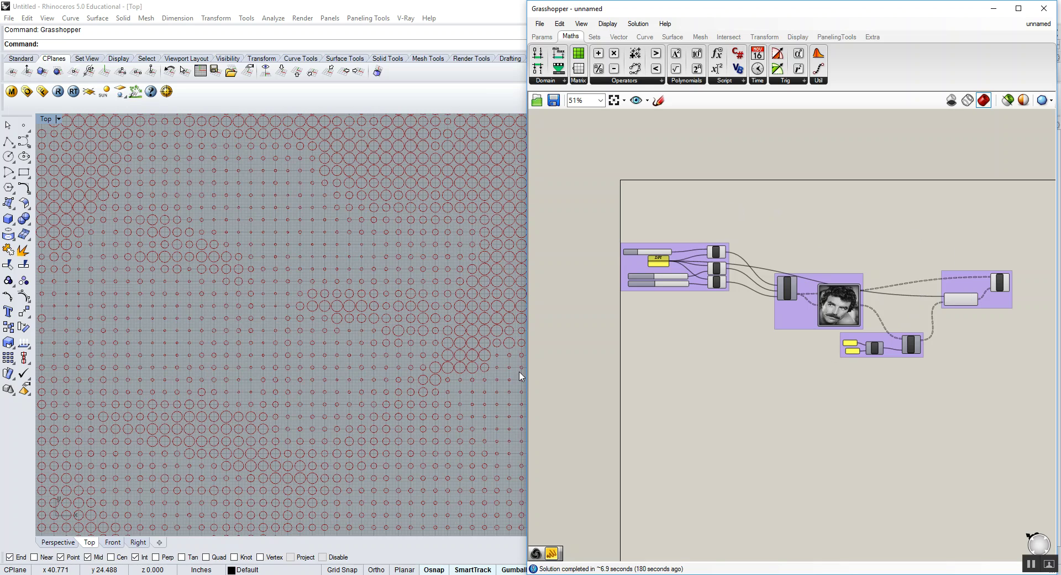
# Step: Switch the Top viewport to a Perspective view and orbit around the circle pattern
pyautogui.scroll(-8, 239, 339)
pyautogui.scroll(4, 241, 336)
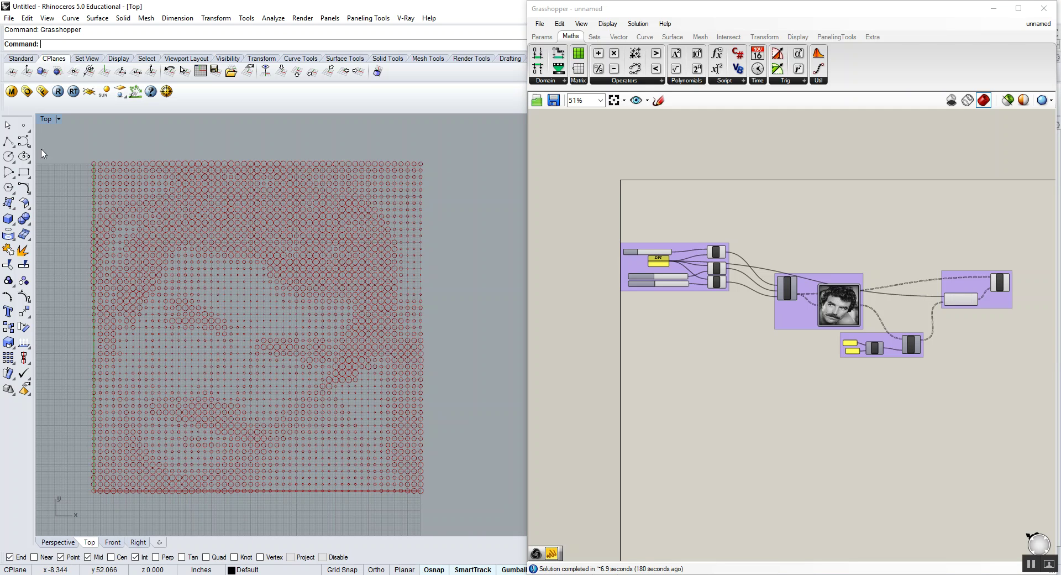
pyautogui.click(58, 119)
pyautogui.moveTo(139, 324)
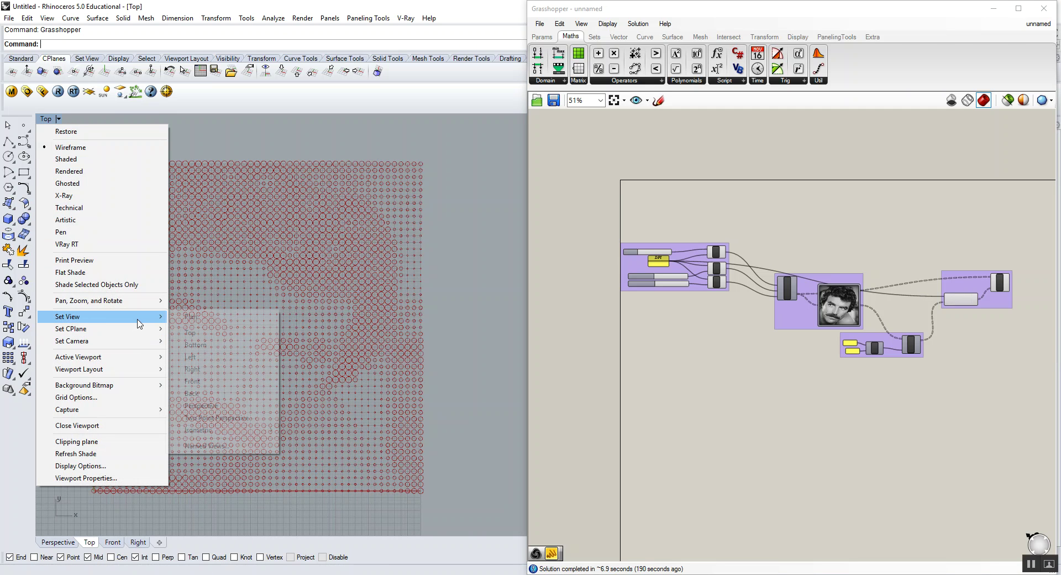
pyautogui.click(238, 407)
pyautogui.moveTo(225, 344); pyautogui.dragTo(412, 362, button='right')
# Step: Examine the circle pattern up close in perspective alongside the component that generates it
pyautogui.scroll(5, 884, 296)
pyautogui.click(895, 272)
pyautogui.click(880, 230)
pyautogui.moveTo(517, 362); pyautogui.dragTo(180, 394, button='right')
pyautogui.scroll(5, 183, 392)
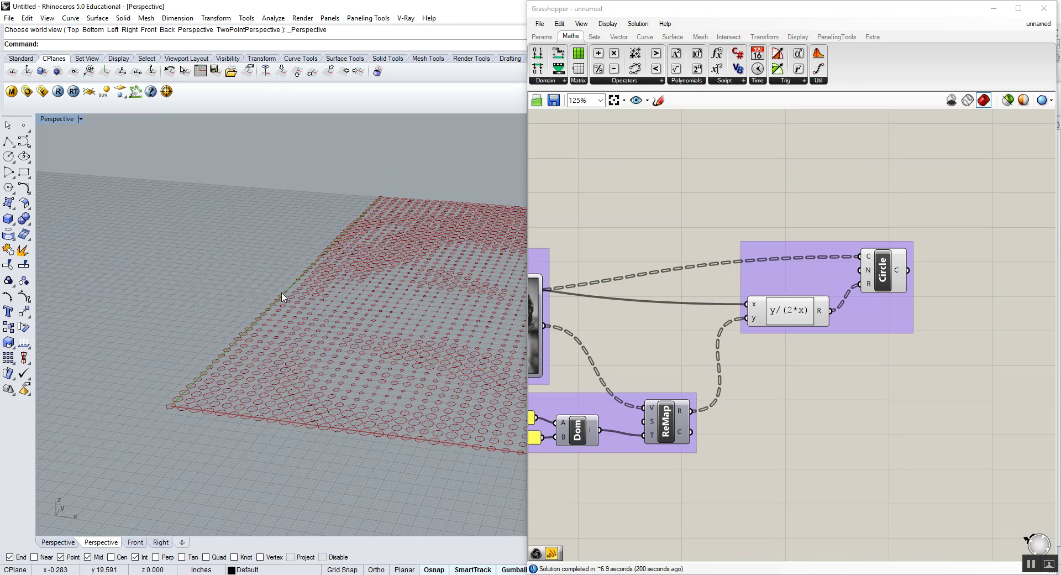
pyautogui.scroll(-6, 169, 332)
pyautogui.moveTo(344, 336); pyautogui.dragTo(333, 367, button='right')
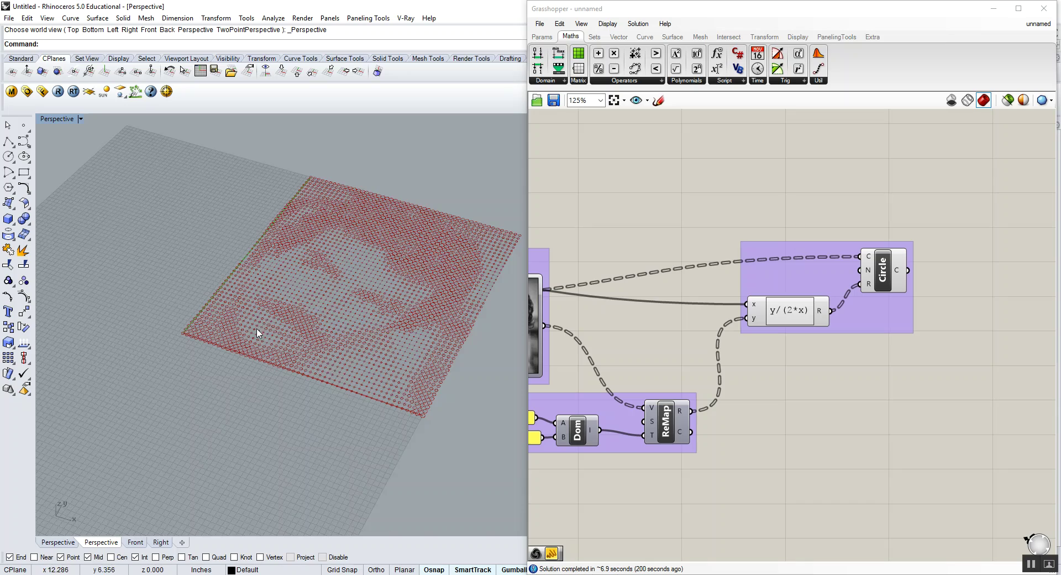
pyautogui.scroll(6, 260, 338)
pyautogui.scroll(-3, 183, 364)
pyautogui.scroll(-4, 138, 320)
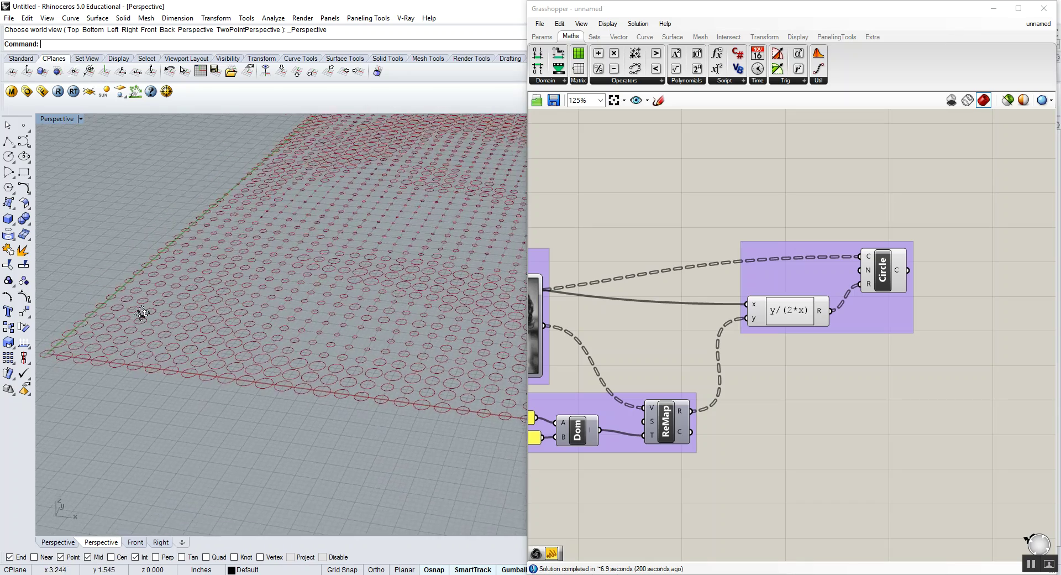
pyautogui.moveTo(114, 332); pyautogui.dragTo(119, 315, button='right')
pyautogui.scroll(6, 105, 337)
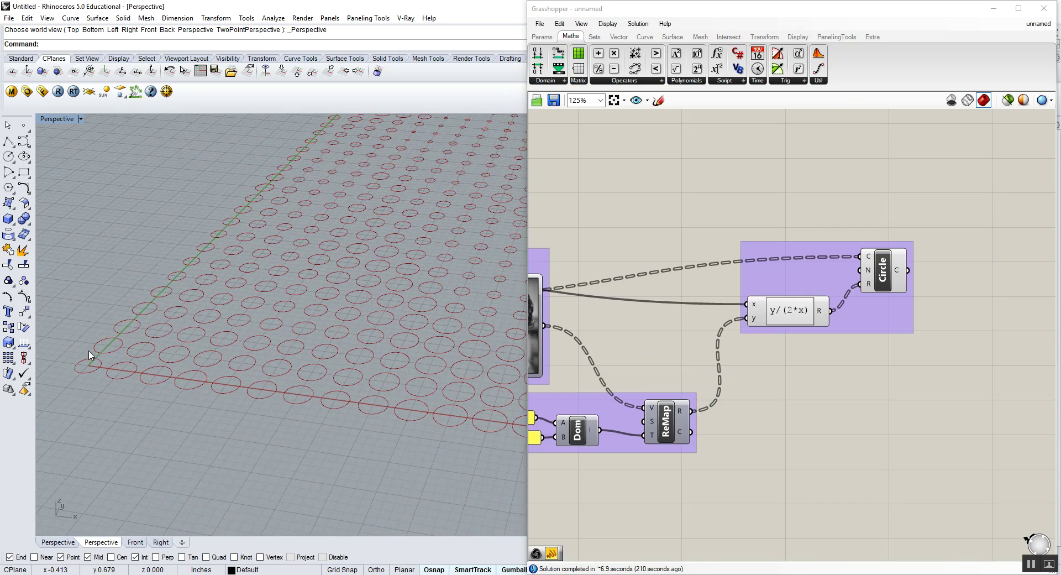
# Step: Delete the Circle component and the y/(2*x) expression component from the definition
pyautogui.click(882, 270)
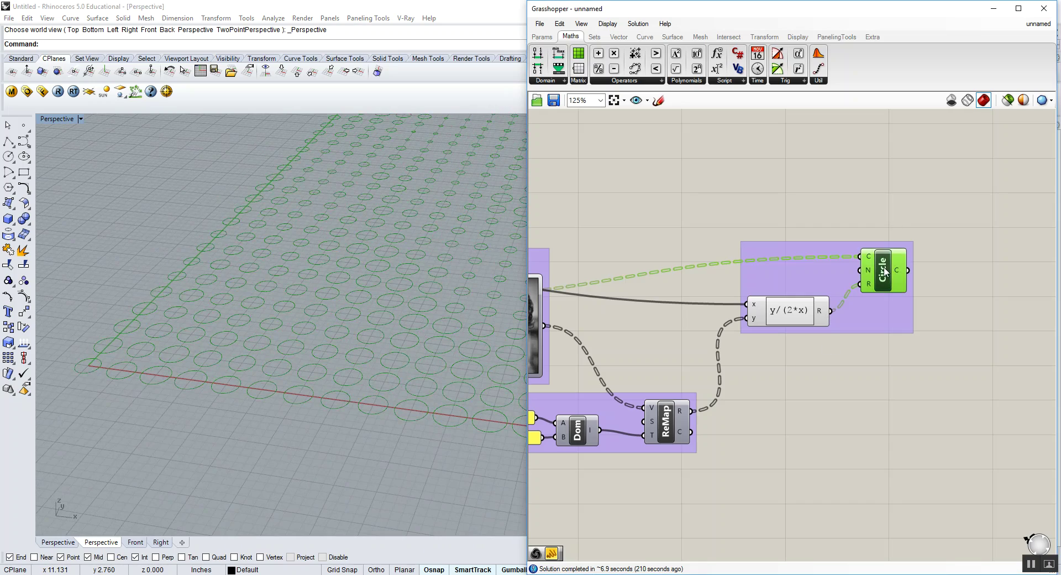
pyautogui.press('Delete')
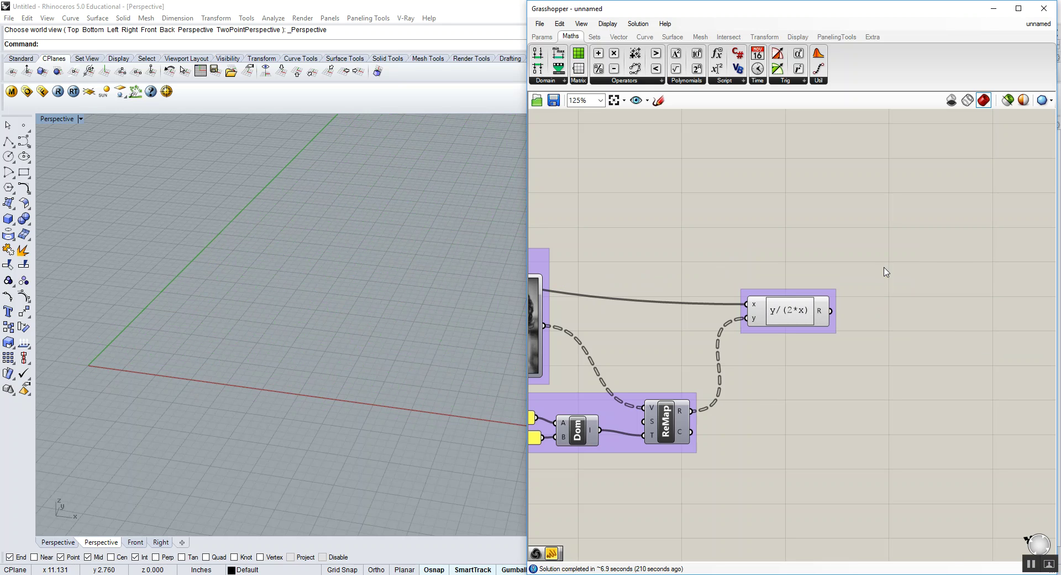
pyautogui.click(799, 314)
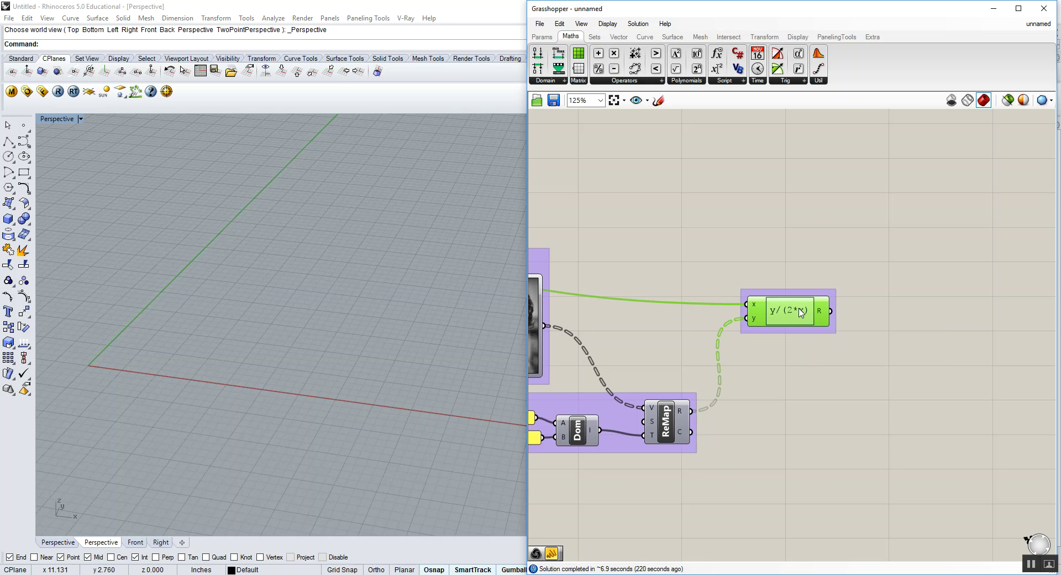
pyautogui.press('Delete')
# Step: Turn on the preview of the SqGrid component and view its cells in the perspective viewport
pyautogui.moveTo(710, 399); pyautogui.dragTo(786, 392, button='right')
pyautogui.scroll(-2, 775, 389)
pyautogui.moveTo(306, 346); pyautogui.dragTo(343, 347, button='right')
pyautogui.moveTo(672, 324); pyautogui.dragTo(773, 348, button='right')
pyautogui.scroll(-2, 772, 348)
pyautogui.scroll(5, 694, 344)
pyautogui.click(690, 337)
pyautogui.rightClick(689, 331)
pyautogui.click(713, 352)
pyautogui.scroll(-6, 391, 351)
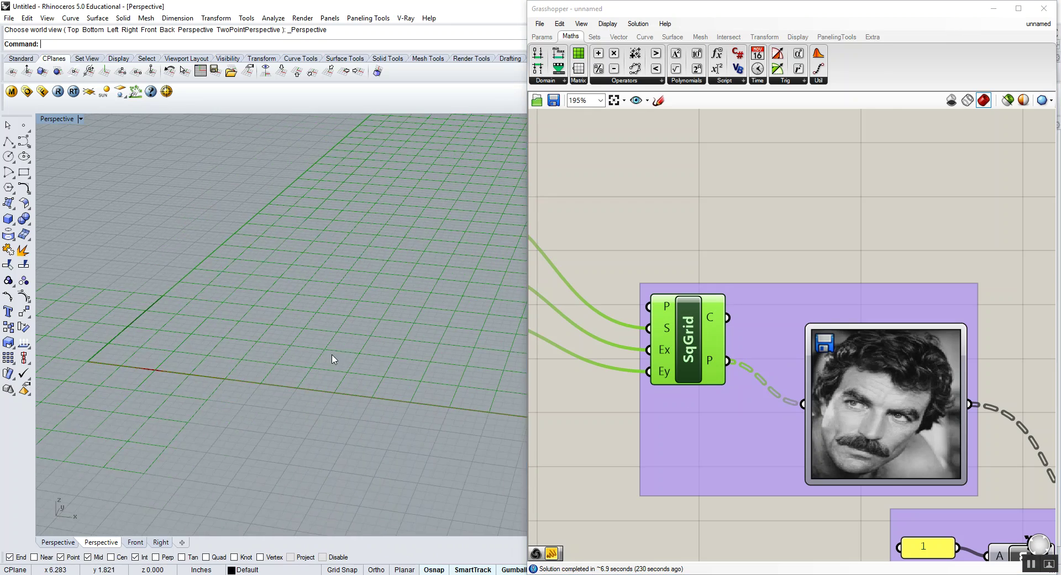
pyautogui.scroll(-3, 385, 310)
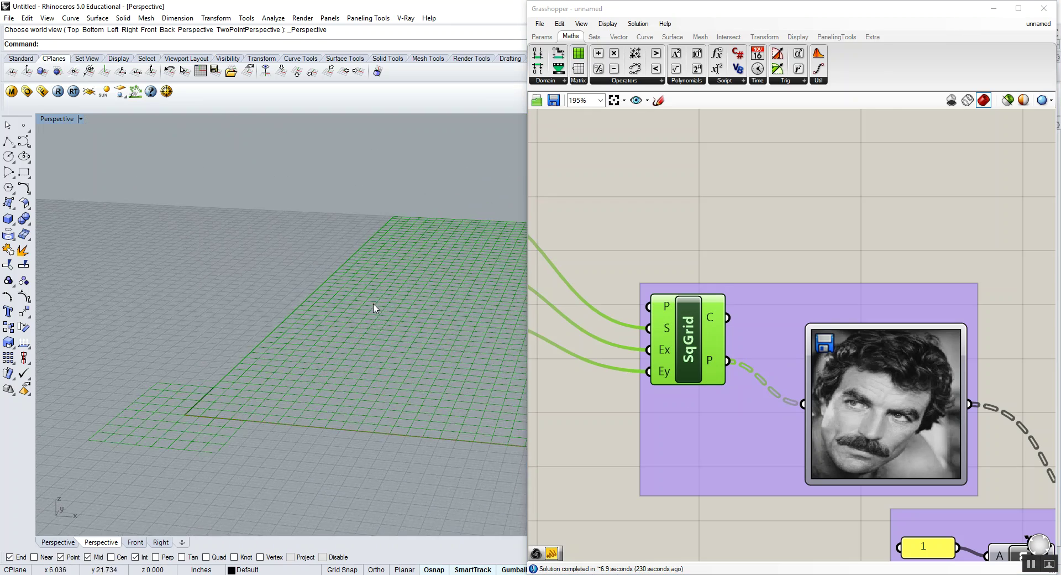
pyautogui.click(691, 292)
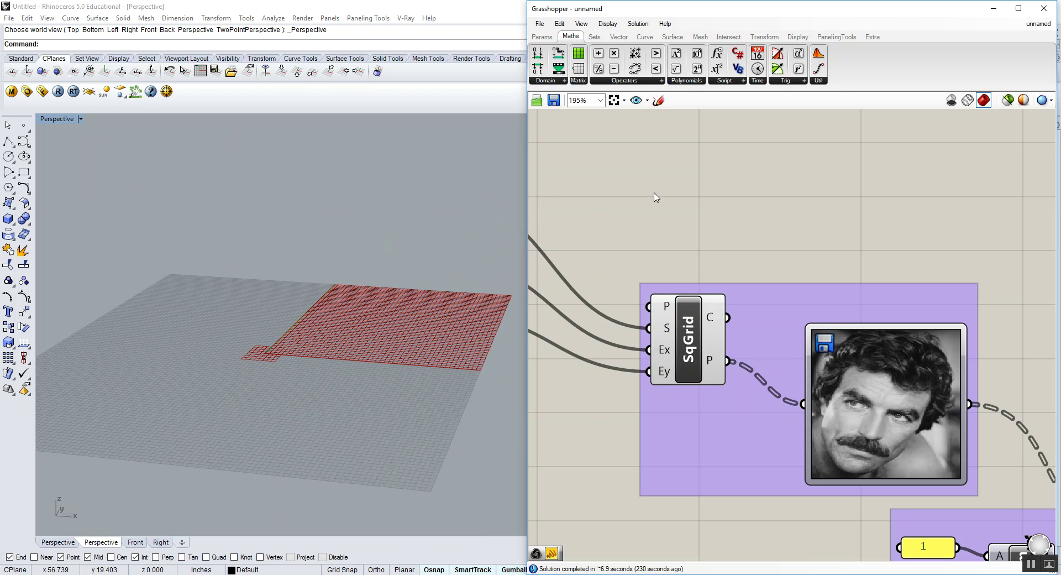
# Step: Add a Point parameter above the image sampler and connect the SqGrid component's P output to it
pyautogui.click(542, 36)
pyautogui.moveTo(537, 52); pyautogui.dragTo(781, 240)
pyautogui.moveTo(728, 361); pyautogui.dragTo(752, 240)
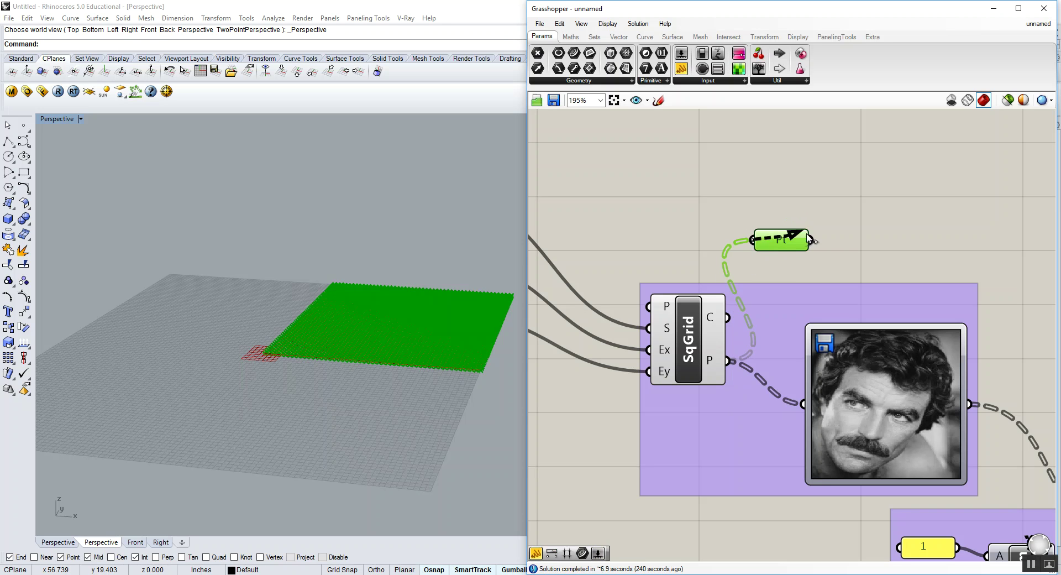
pyautogui.scroll(10, 450, 355)
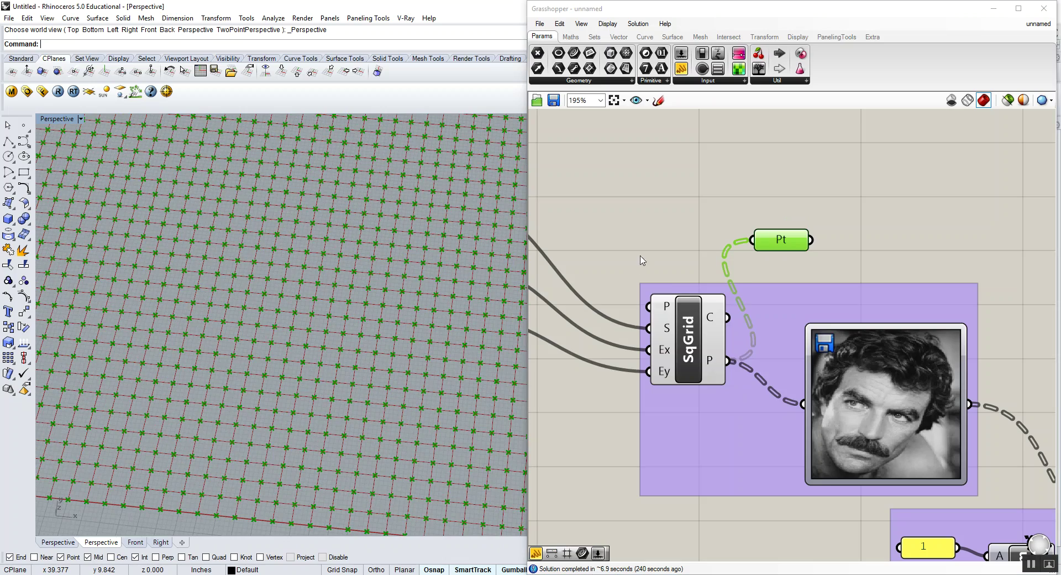
# Step: Turn off the preview of the SqGrid component and view only the grid points
pyautogui.click(683, 317)
pyautogui.rightClick(684, 317)
pyautogui.click(712, 334)
pyautogui.scroll(-6, 431, 328)
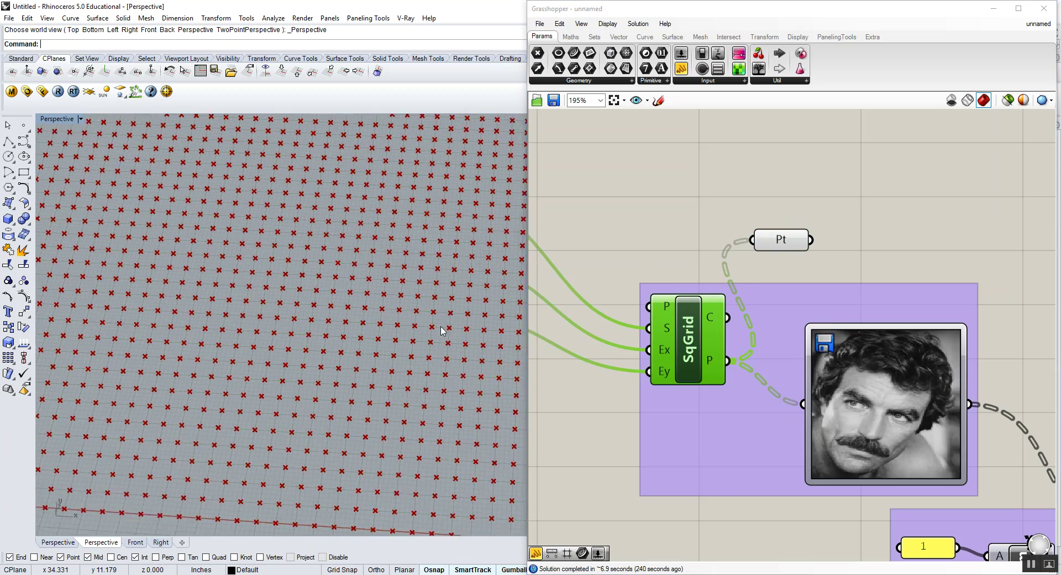
pyautogui.scroll(6, 431, 328)
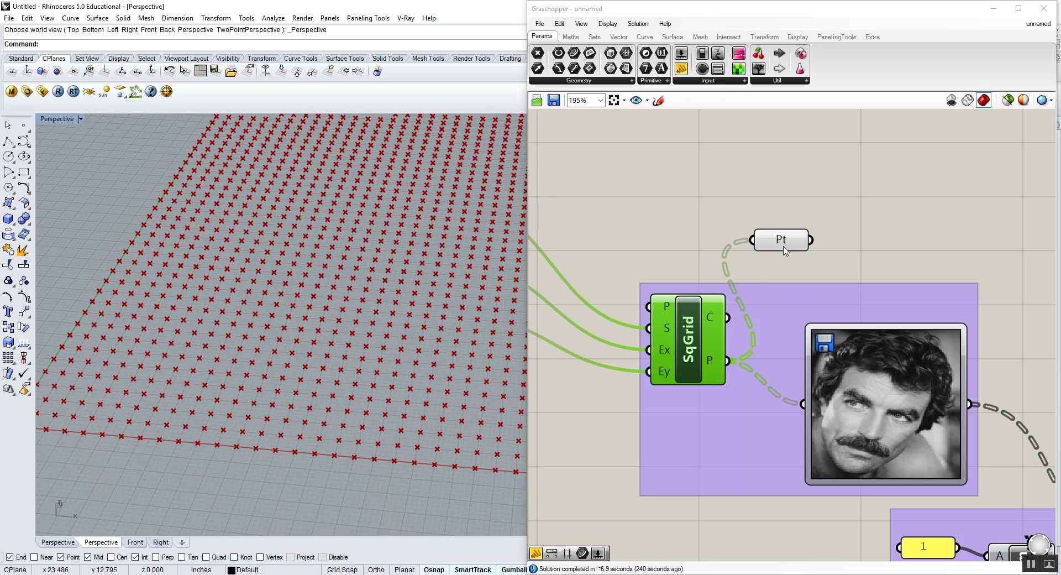
# Step: Reposition the Point parameter above the image sampler and examine the grid points in the perspective viewport
pyautogui.moveTo(783, 246); pyautogui.dragTo(824, 259)
pyautogui.scroll(5, 176, 358)
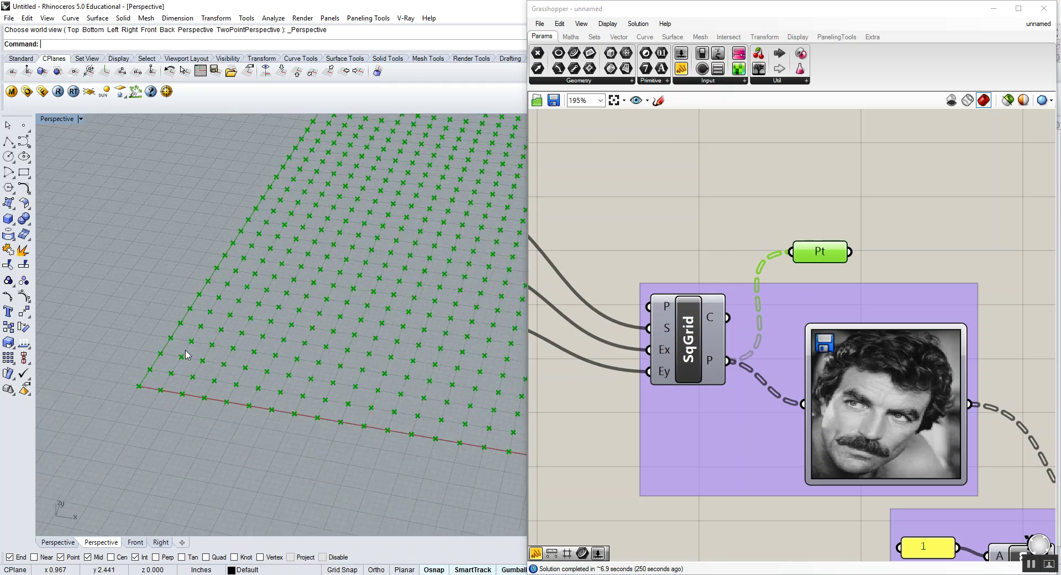
pyautogui.scroll(-4, 176, 357)
pyautogui.moveTo(836, 255); pyautogui.dragTo(838, 241)
pyautogui.scroll(-3, 207, 310)
pyautogui.scroll(3, 172, 350)
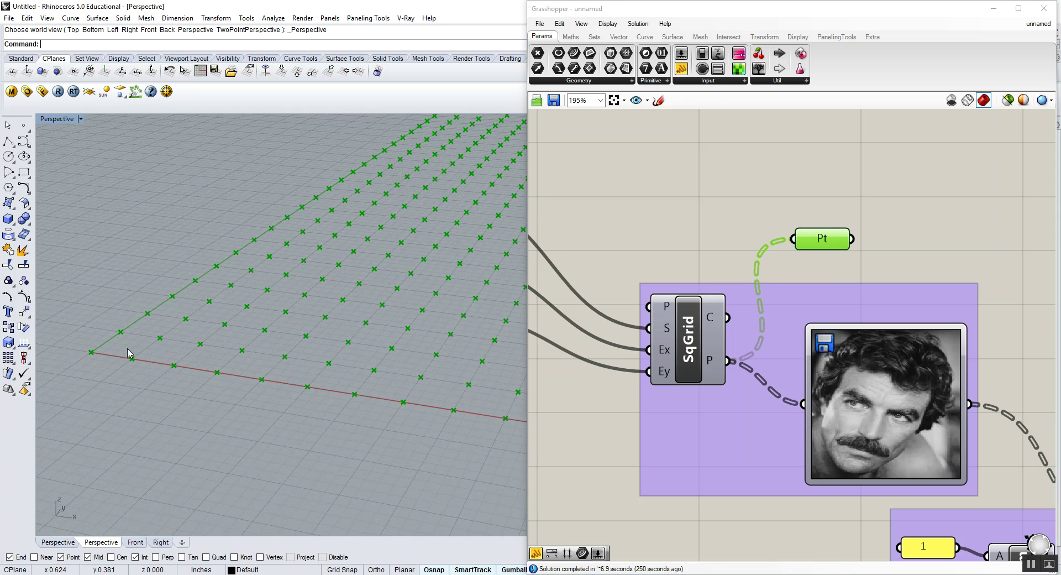
pyautogui.click(817, 220)
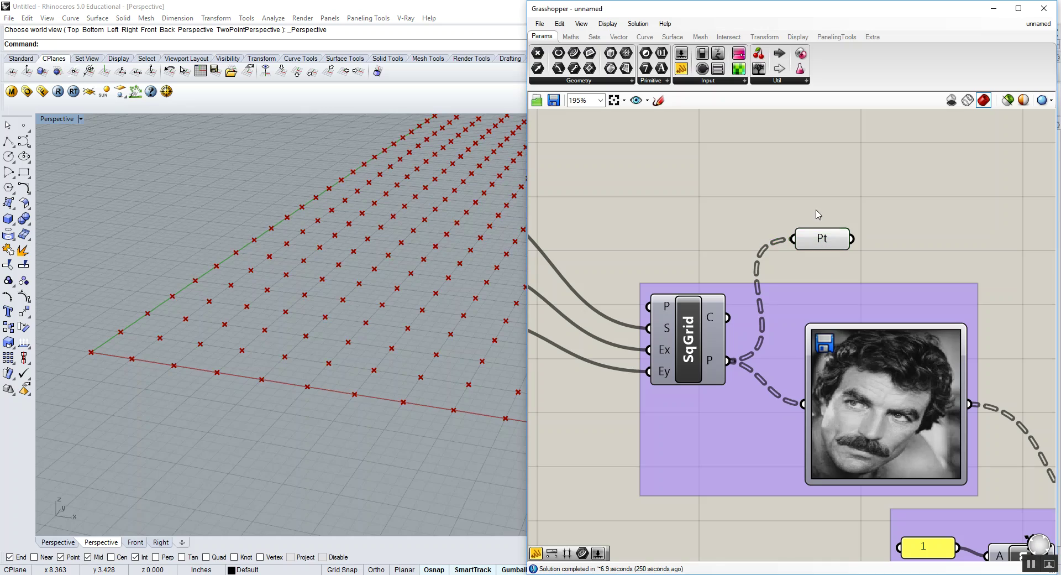
pyautogui.scroll(-2, 109, 392)
pyautogui.scroll(-5, 109, 392)
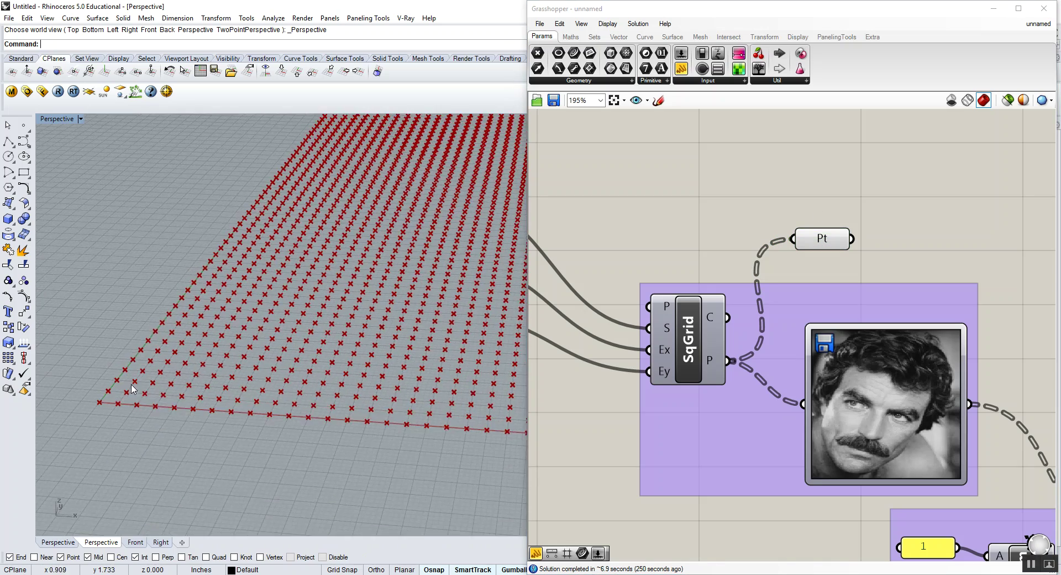
pyautogui.scroll(3, 155, 354)
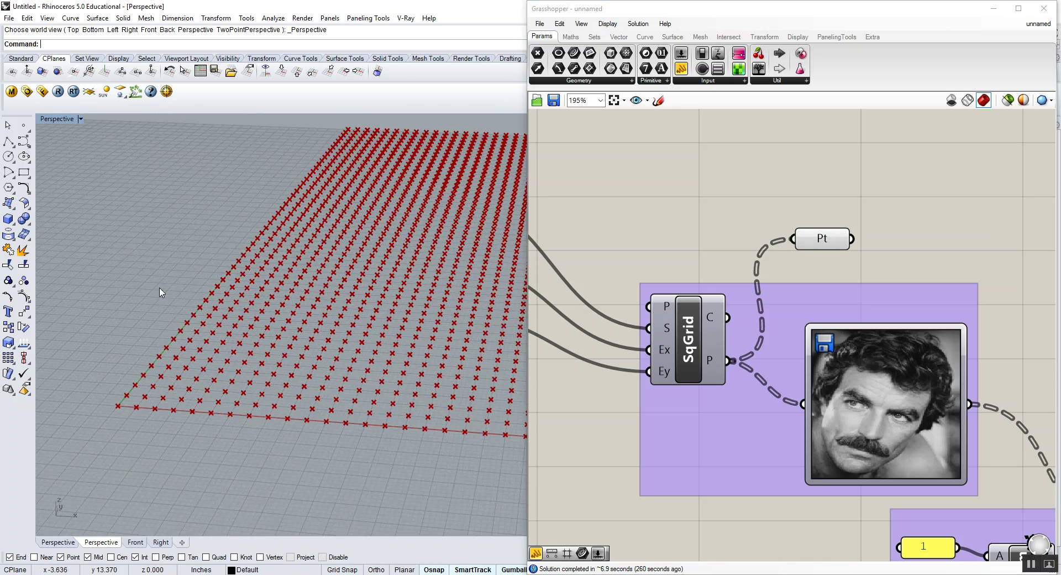
pyautogui.scroll(3, 145, 332)
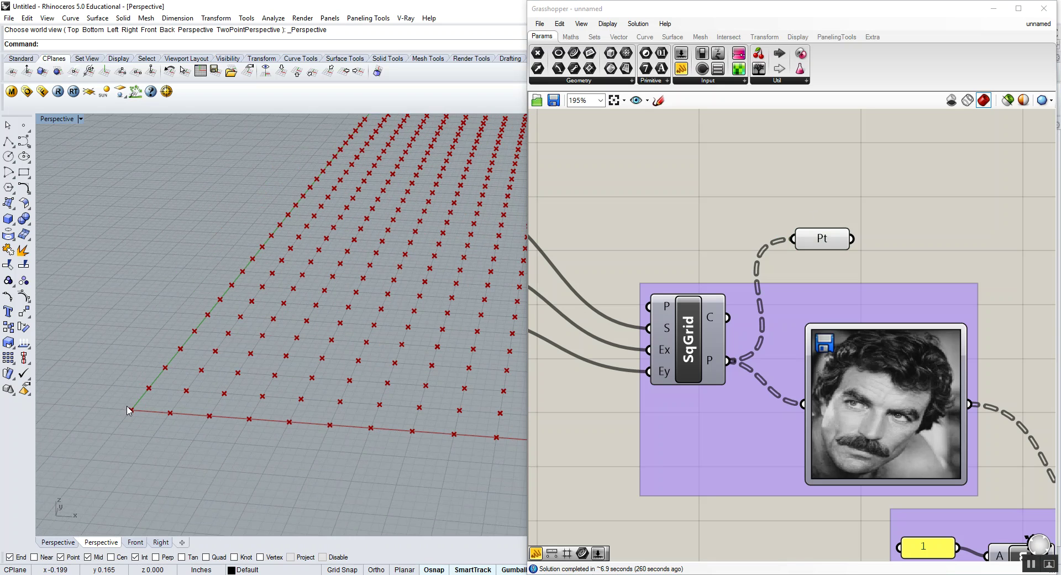
pyautogui.scroll(-4, 142, 401)
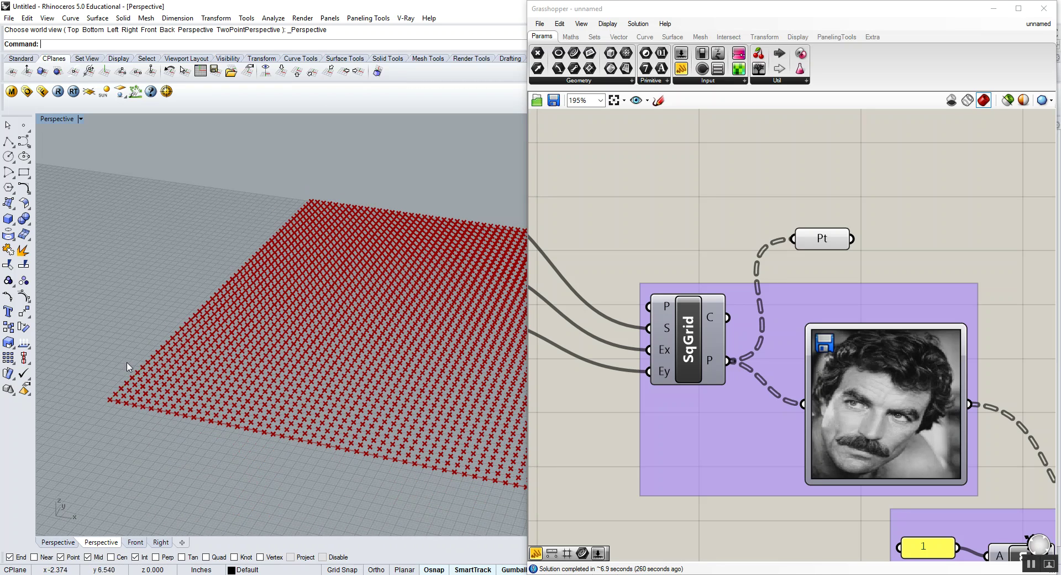
# Step: Add a Move component beside the Point parameter, connect the Point output to its G input, and view the moved points in the perspective viewport
pyautogui.click(803, 249)
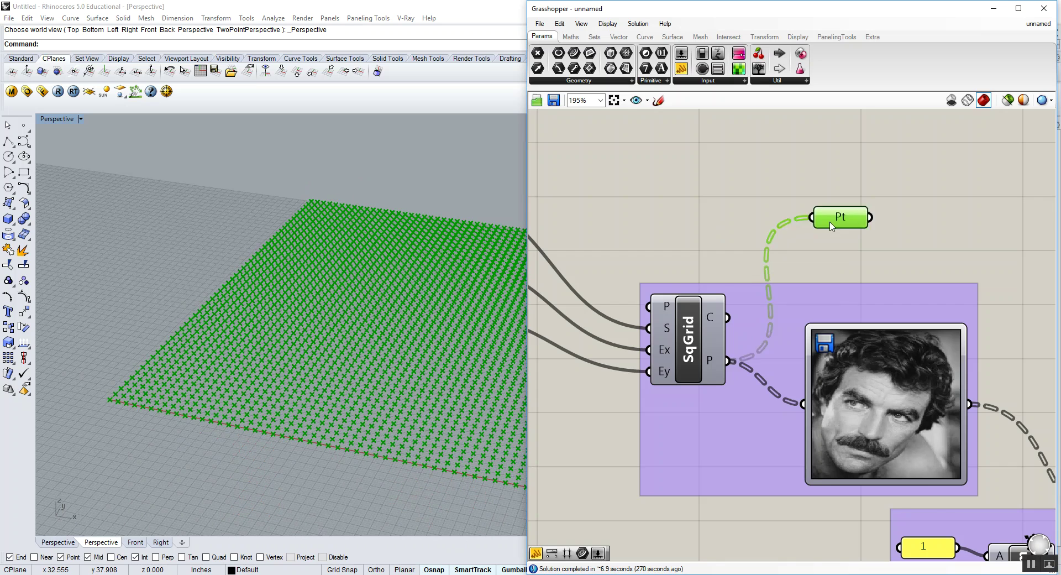
pyautogui.scroll(-1, 719, 177)
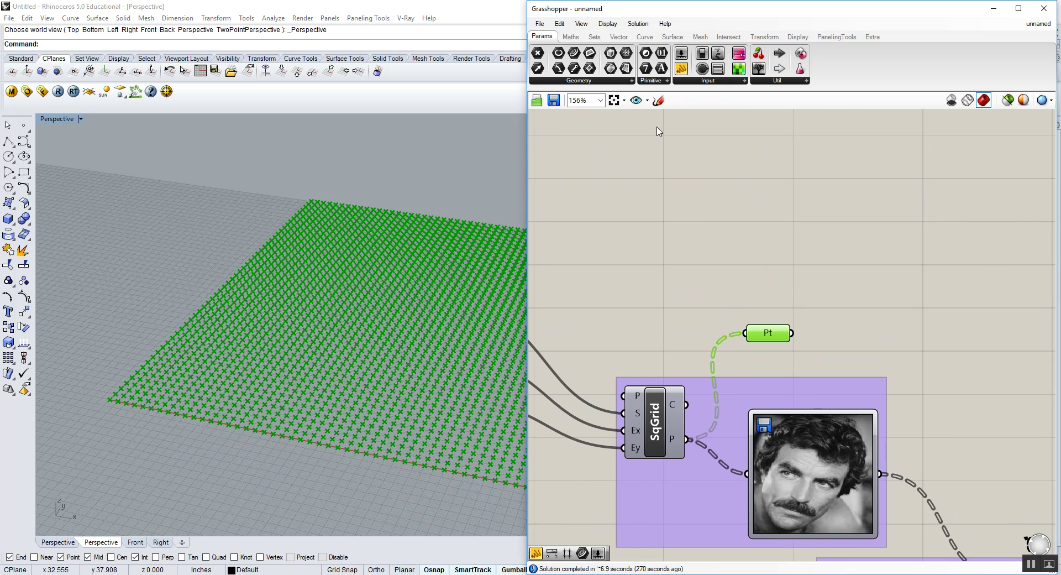
pyautogui.click(765, 36)
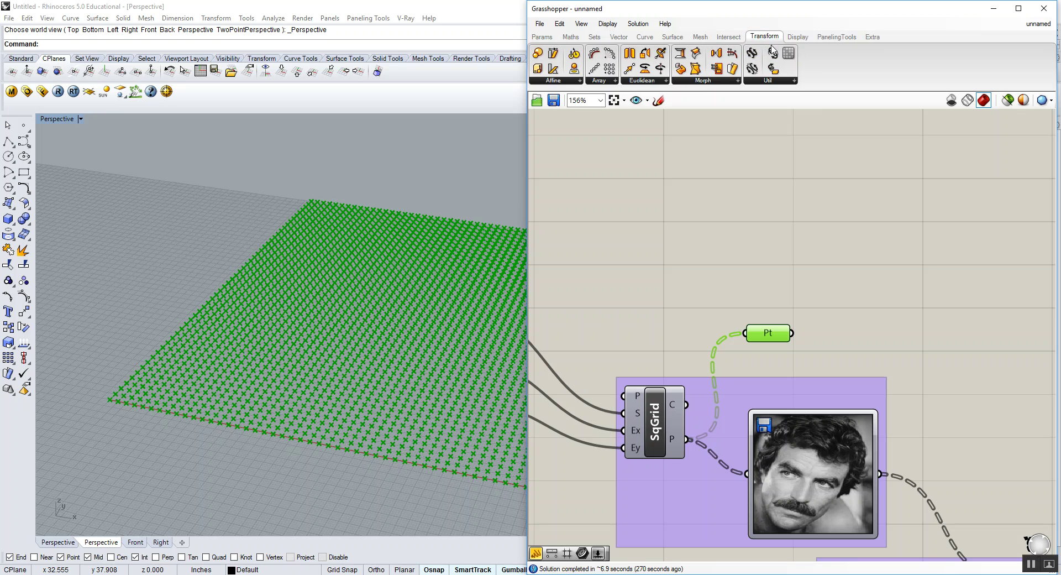
pyautogui.click(656, 83)
pyautogui.moveTo(642, 97); pyautogui.dragTo(880, 267)
pyautogui.click(773, 336)
pyautogui.moveTo(773, 336); pyautogui.dragTo(891, 270)
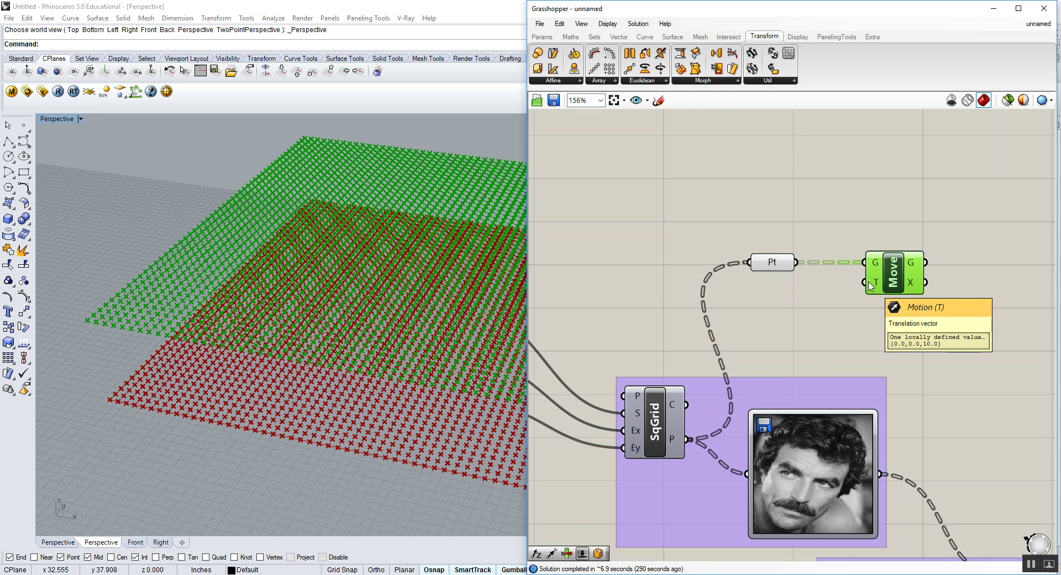
pyautogui.moveTo(292, 362); pyautogui.dragTo(283, 291, button='right')
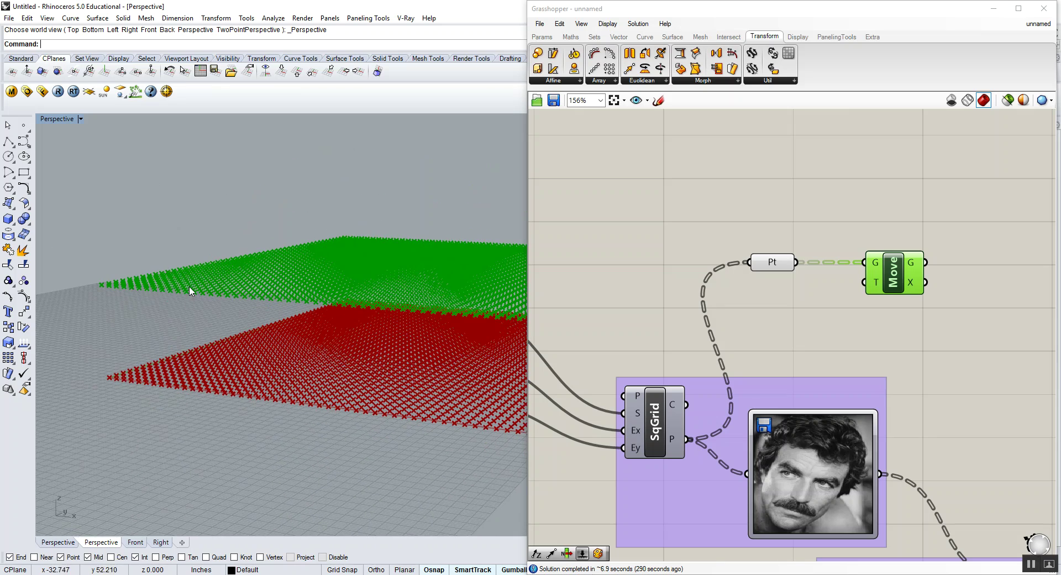
pyautogui.scroll(-3, 189, 287)
pyautogui.scroll(2, 209, 279)
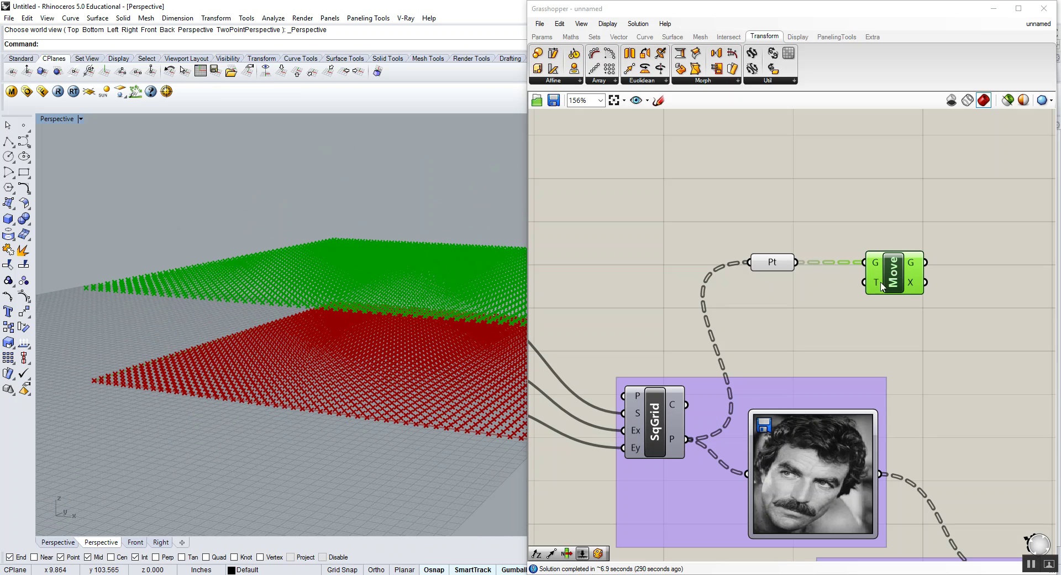
# Step: Reposition the Move component, the Point parameter and the remap group to make room to the right of the image sampler
pyautogui.scroll(-2, 882, 286)
pyautogui.click(737, 374)
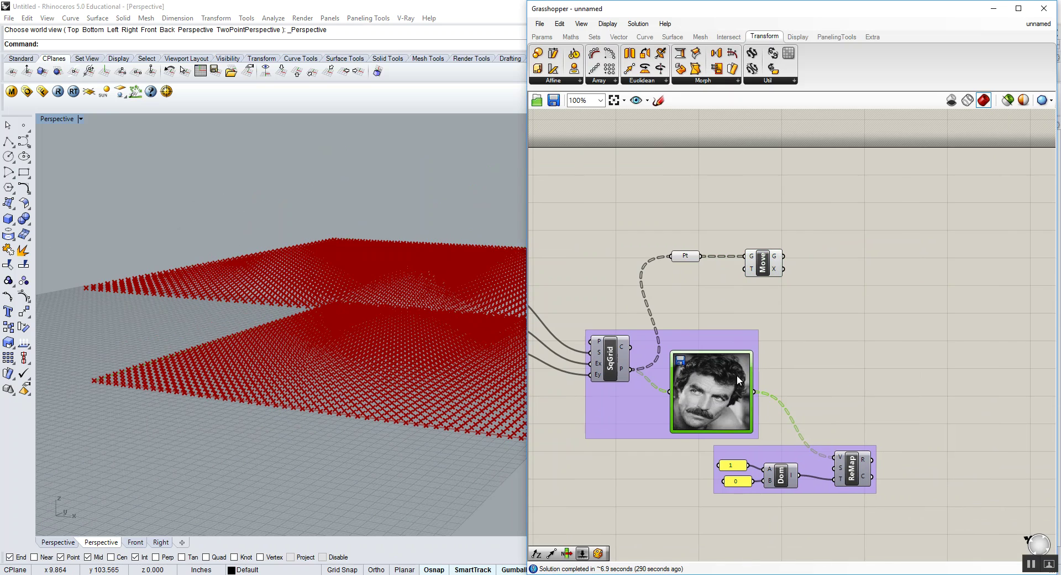
pyautogui.click(859, 474)
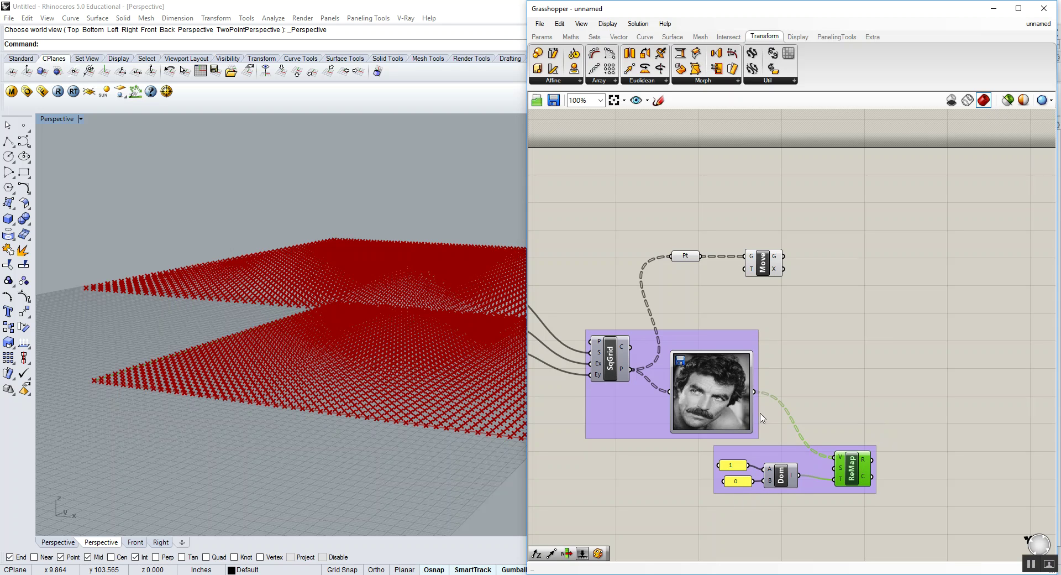
pyautogui.moveTo(761, 265); pyautogui.dragTo(920, 329)
pyautogui.click(866, 355)
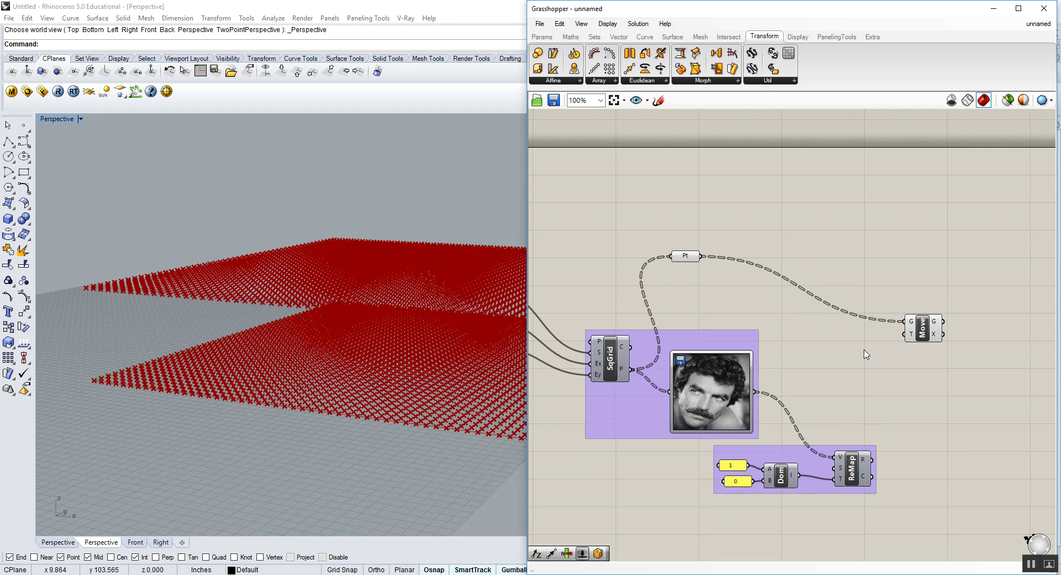
pyautogui.moveTo(895, 441); pyautogui.dragTo(769, 517)
pyautogui.moveTo(812, 463); pyautogui.dragTo(827, 478)
pyautogui.click(852, 436)
pyautogui.moveTo(928, 321); pyautogui.dragTo(930, 297)
pyautogui.moveTo(666, 258); pyautogui.dragTo(841, 296)
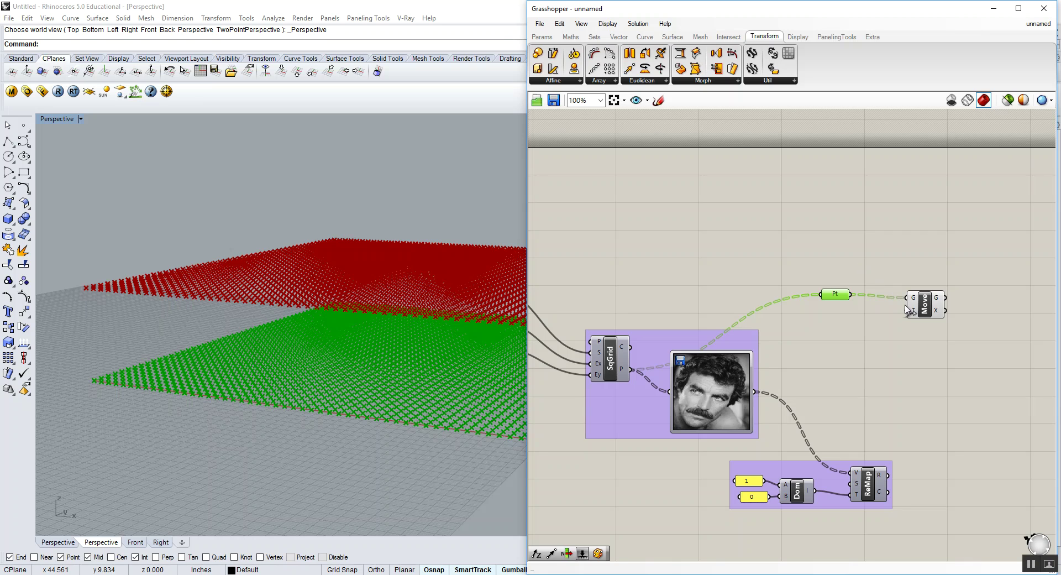
# Step: Add a Unit Z vector component below the Point parameter, beside the Move component
pyautogui.click(619, 37)
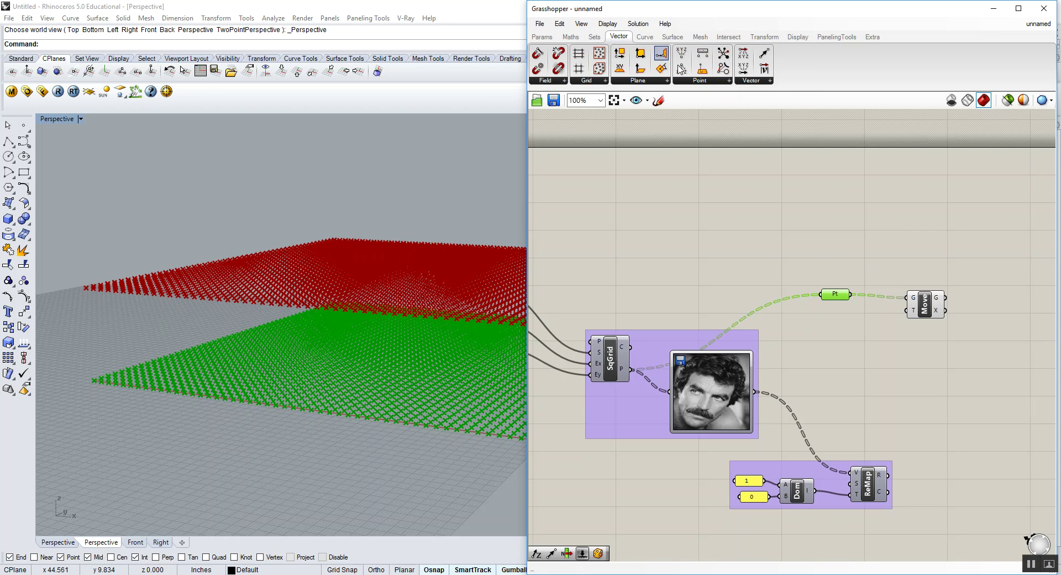
pyautogui.click(747, 82)
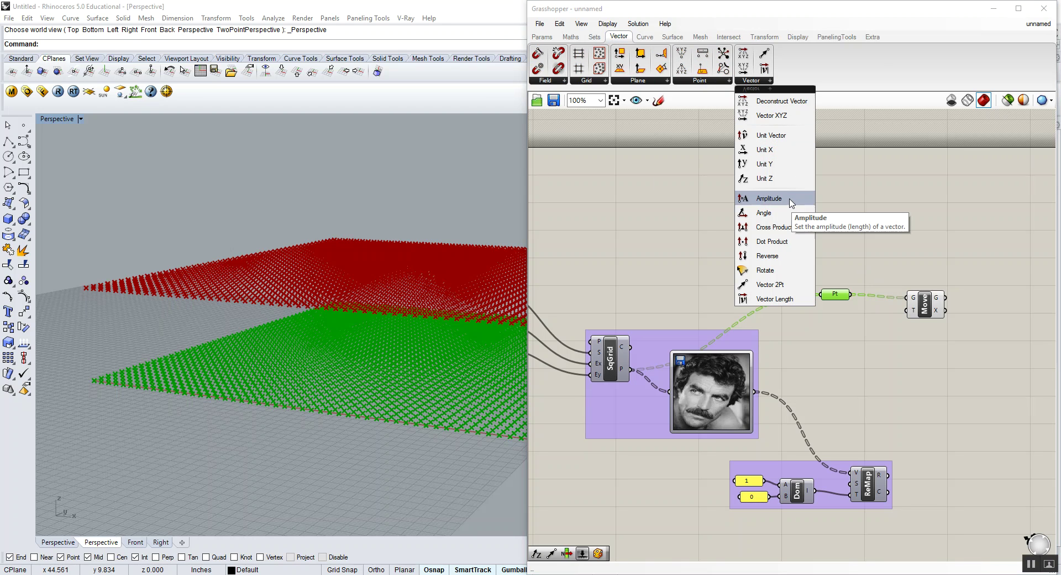
pyautogui.click(764, 178)
pyautogui.click(863, 355)
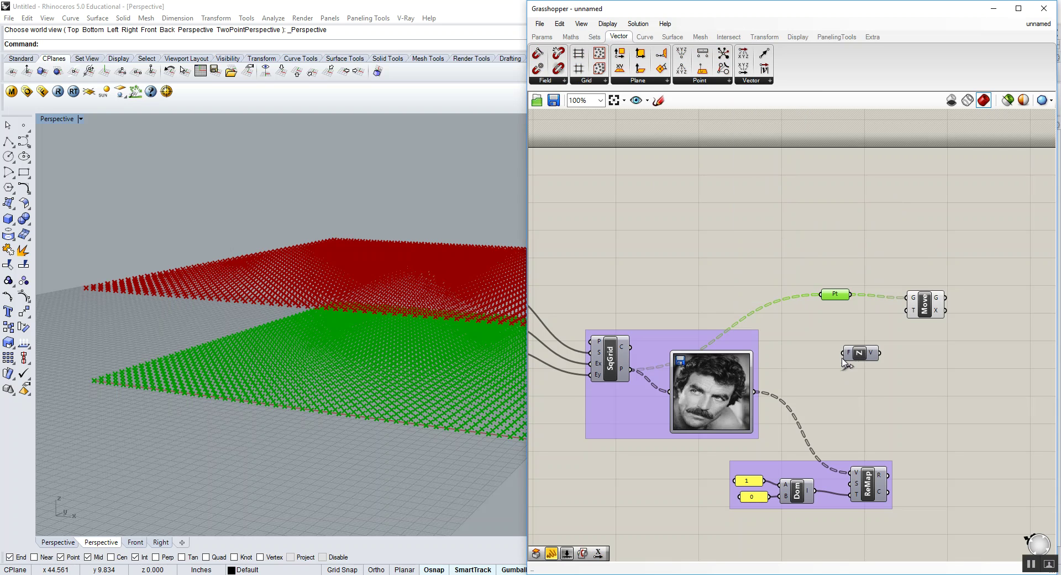
pyautogui.moveTo(854, 360); pyautogui.dragTo(856, 350)
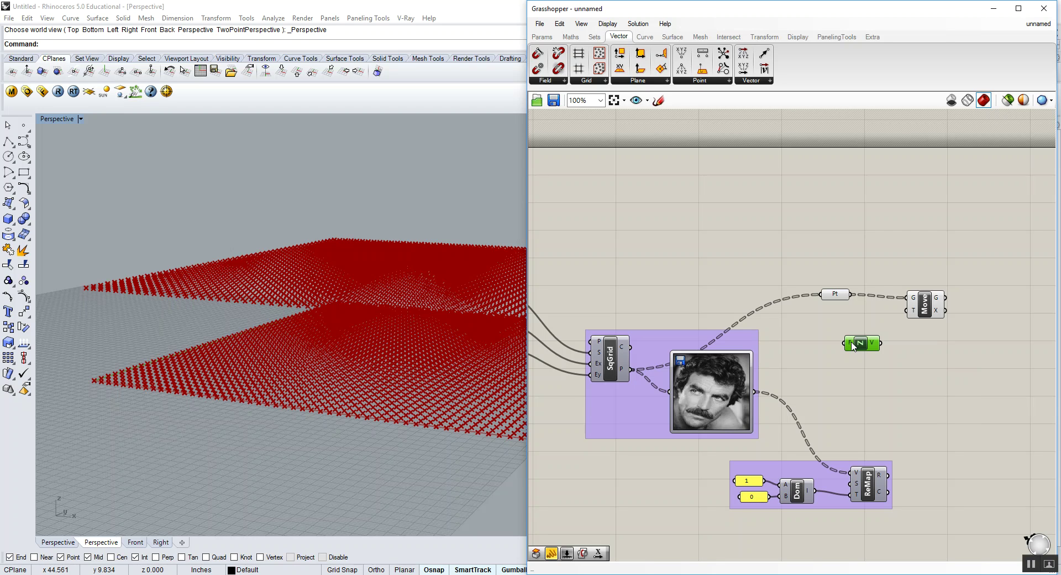
pyautogui.moveTo(860, 346); pyautogui.dragTo(883, 352)
# Step: Connect the ReMap component's R output to Unit Z's F input and Unit Z's V output to the Move component's T input
pyautogui.moveTo(887, 475); pyautogui.dragTo(860, 349)
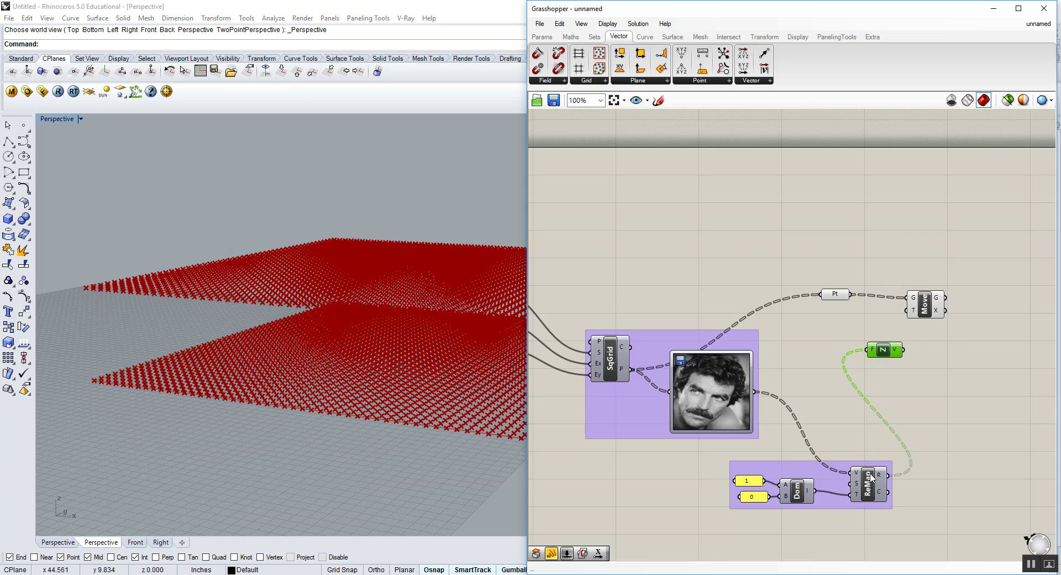
pyautogui.click(721, 385)
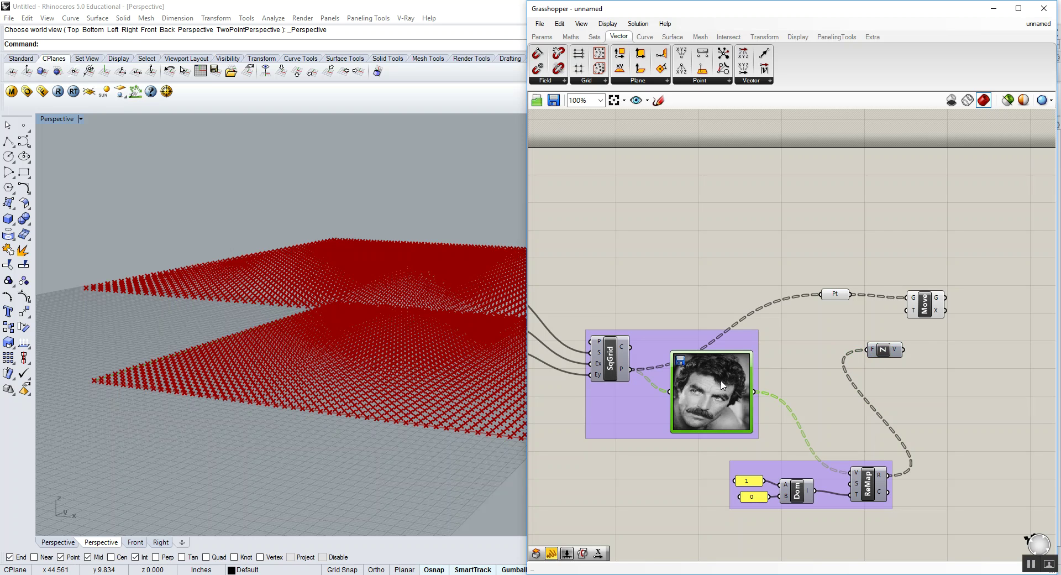
pyautogui.moveTo(907, 350); pyautogui.dragTo(935, 326)
pyautogui.moveTo(363, 313); pyautogui.dragTo(339, 368, button='right')
pyautogui.scroll(5, 326, 385)
# Step: Turn off the preview of the Point parameter and view only the moved points in the perspective viewport
pyautogui.moveTo(862, 243); pyautogui.dragTo(800, 331)
pyautogui.rightClick(763, 242)
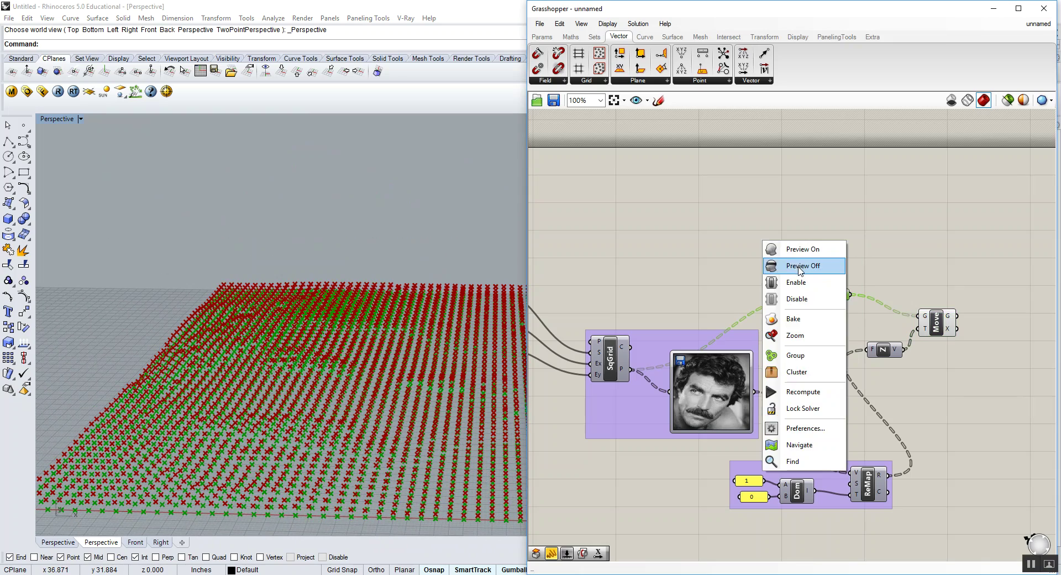
pyautogui.click(799, 267)
pyautogui.moveTo(359, 359)
pyautogui.mouseDown(button='right')
pyautogui.moveTo(375, 374)
pyautogui.moveTo(347, 356)
pyautogui.mouseUp(button='right')
pyautogui.scroll(-5, 334, 353)
pyautogui.moveTo(326, 402); pyautogui.dragTo(298, 413, button='right')
pyautogui.scroll(7, 220, 429)
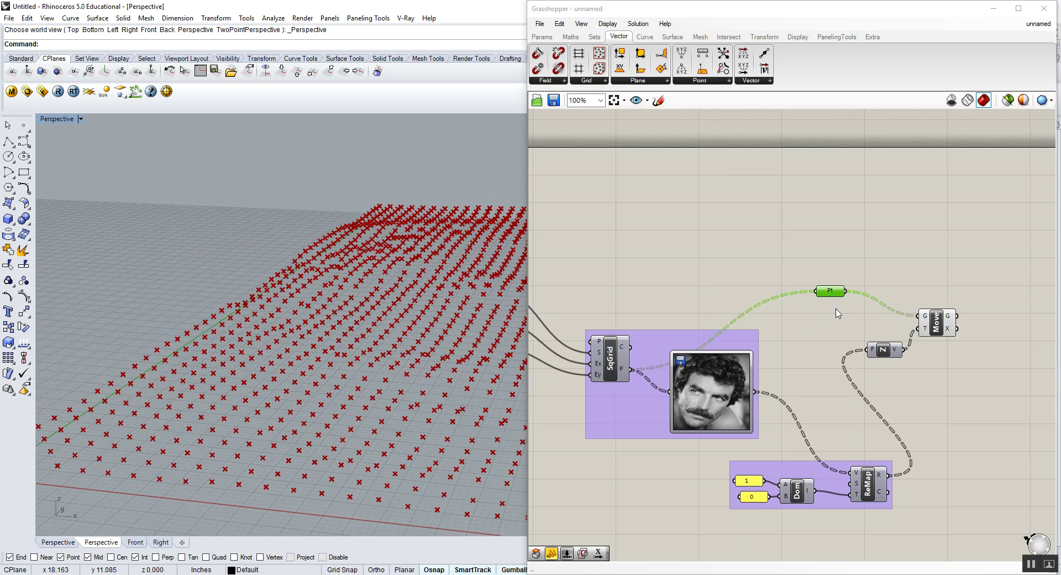
# Step: Turn the preview of the Point parameter back on and compare the original grid points with the moved ones
pyautogui.moveTo(835, 293); pyautogui.dragTo(853, 299)
pyautogui.scroll(-6, 249, 429)
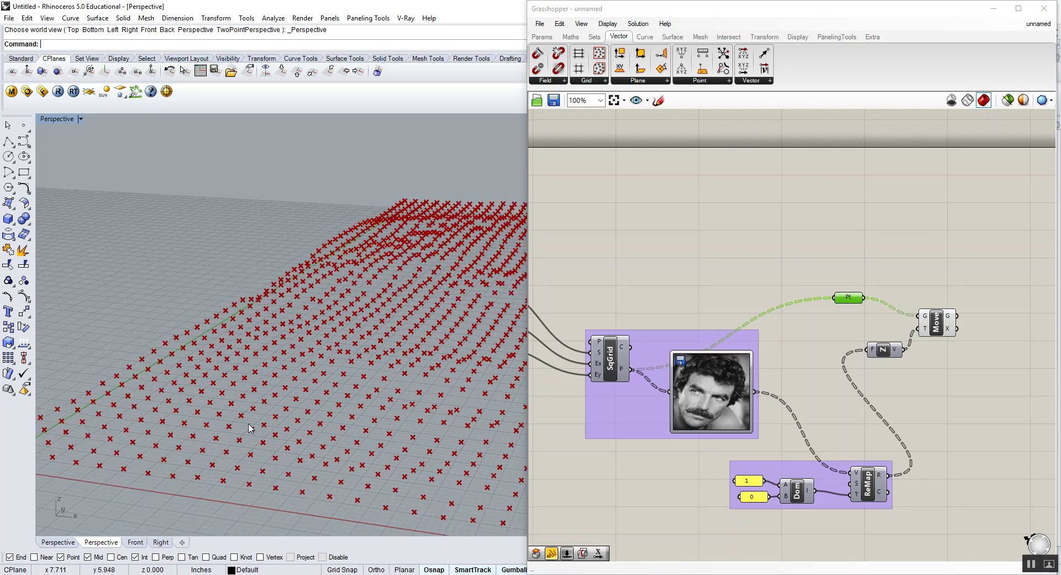
pyautogui.rightClick(833, 247)
pyautogui.click(855, 254)
pyautogui.moveTo(865, 272); pyautogui.dragTo(844, 302)
pyautogui.scroll(5, 211, 452)
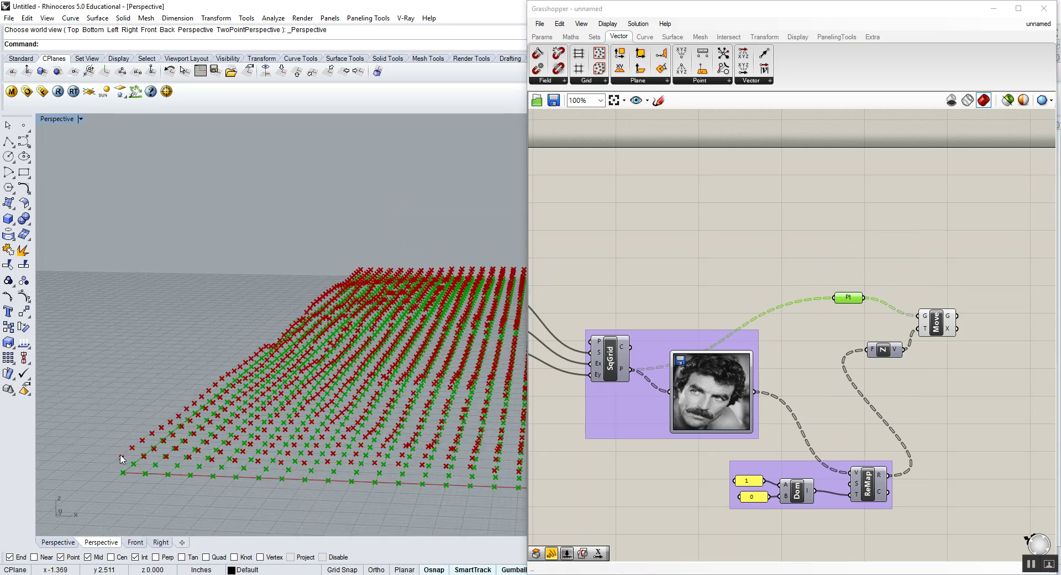
pyautogui.scroll(5, 211, 452)
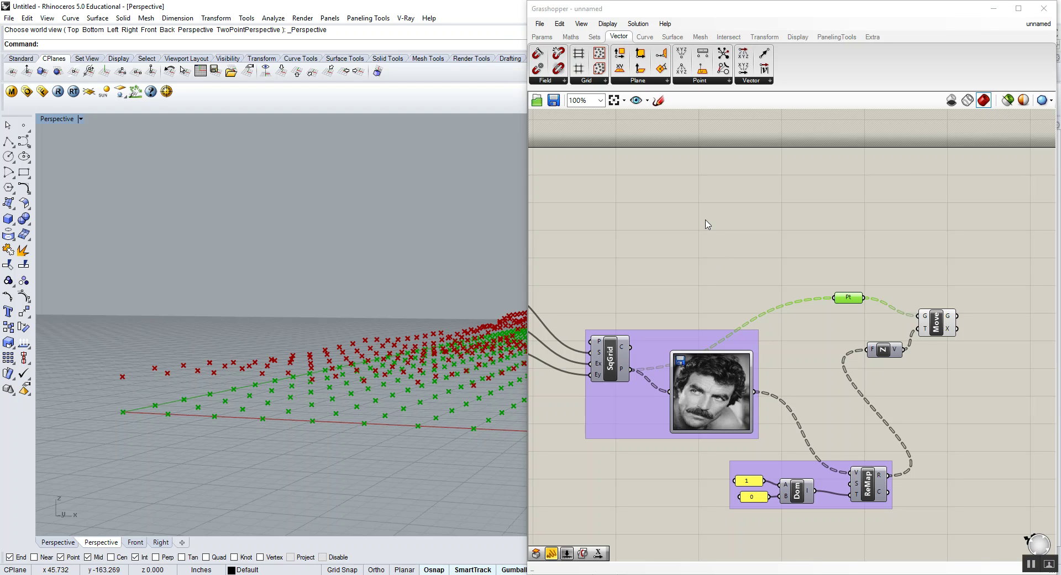
# Step: Add a Line component, connecting the Point parameter to its A input and the Move component's G output to its B input
pyautogui.click(645, 37)
pyautogui.click(710, 81)
pyautogui.click(759, 101)
pyautogui.click(990, 292)
pyautogui.moveTo(965, 301); pyautogui.dragTo(893, 317, button='right')
pyautogui.moveTo(913, 315); pyautogui.dragTo(928, 319)
pyautogui.moveTo(784, 316); pyautogui.dragTo(942, 311)
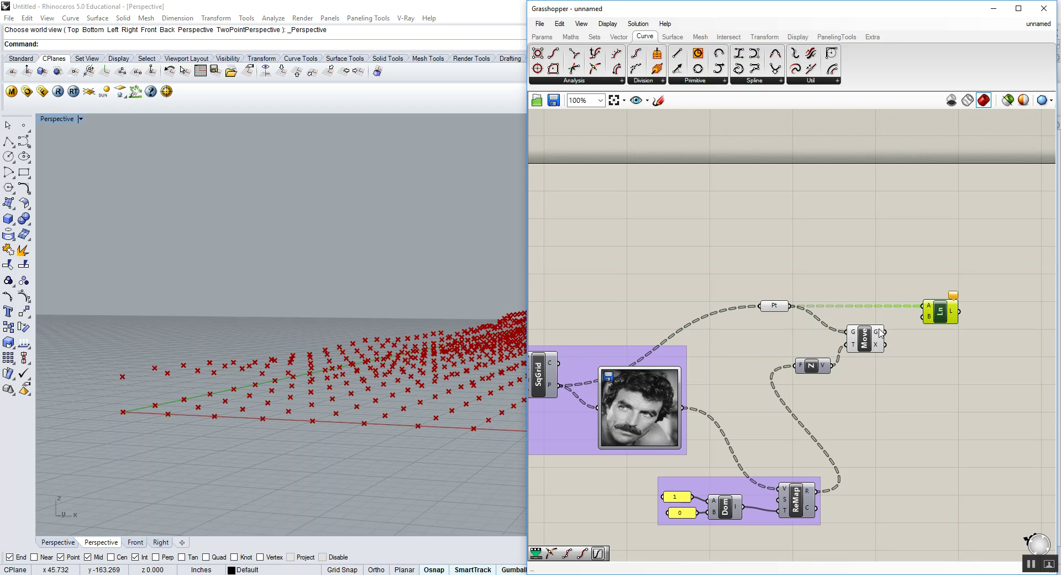
pyautogui.click(862, 340)
pyautogui.moveTo(886, 332); pyautogui.dragTo(932, 319)
pyautogui.moveTo(940, 313); pyautogui.dragTo(952, 313)
# Step: Turn off the preview of all components between the square grid and the Line component, including the Point, Unit Z and Move components
pyautogui.click(900, 280)
pyautogui.scroll(-2, 895, 295)
pyautogui.moveTo(905, 268); pyautogui.dragTo(696, 444)
pyautogui.rightClick(721, 273)
pyautogui.click(760, 298)
# Step: Examine the vertical lines rising from the grid in the perspective viewport, both up close and from afar
pyautogui.moveTo(450, 303); pyautogui.dragTo(330, 422, button='right')
pyautogui.scroll(-7, 330, 422)
pyautogui.scroll(5, 355, 422)
pyautogui.scroll(-5, 355, 418)
pyautogui.scroll(-3, 354, 420)
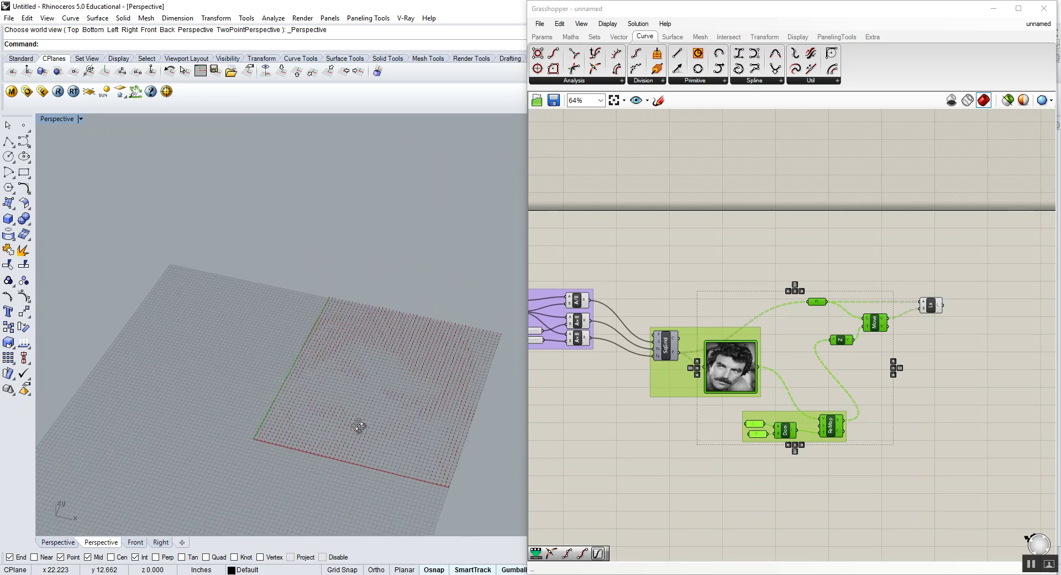
pyautogui.scroll(5, 355, 429)
pyautogui.scroll(2, 414, 407)
pyautogui.scroll(-6, 413, 406)
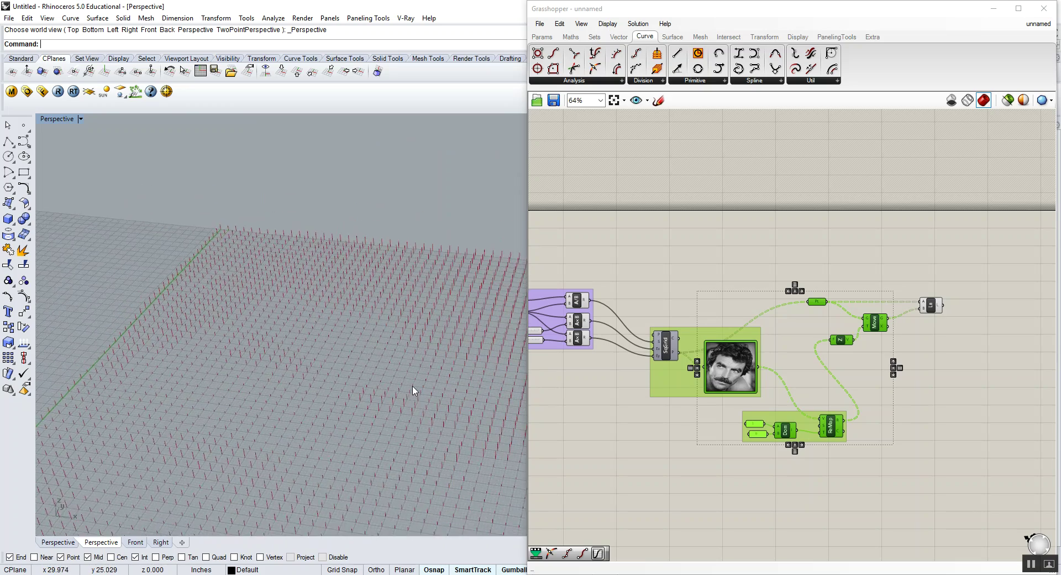
pyautogui.scroll(2, 412, 383)
pyautogui.scroll(-2, 410, 384)
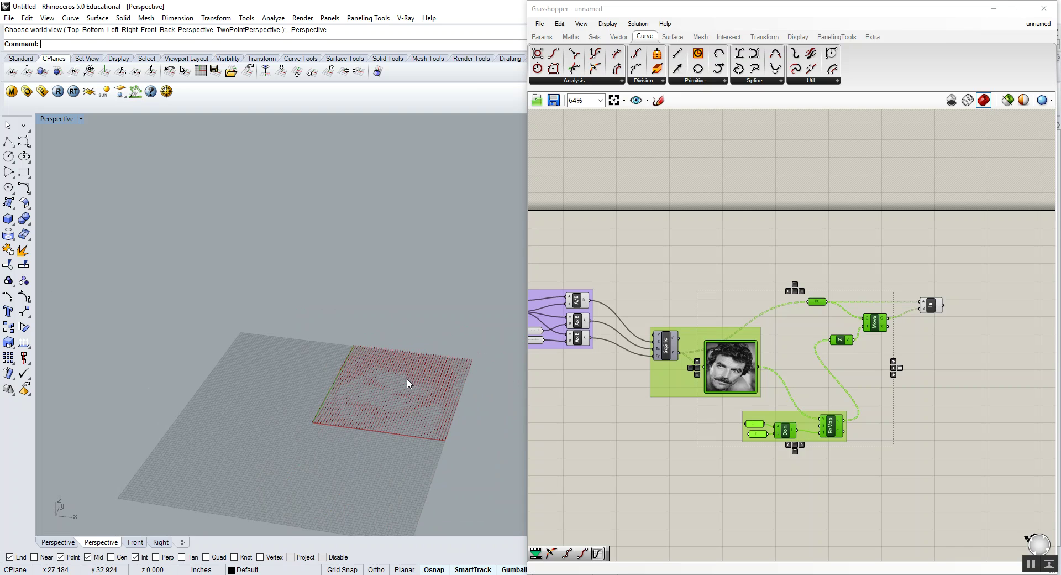
# Step: Add a Panel beside the Line component, make it taller, and connect the Line component's L output to it
pyautogui.moveTo(933, 307); pyautogui.dragTo(917, 309)
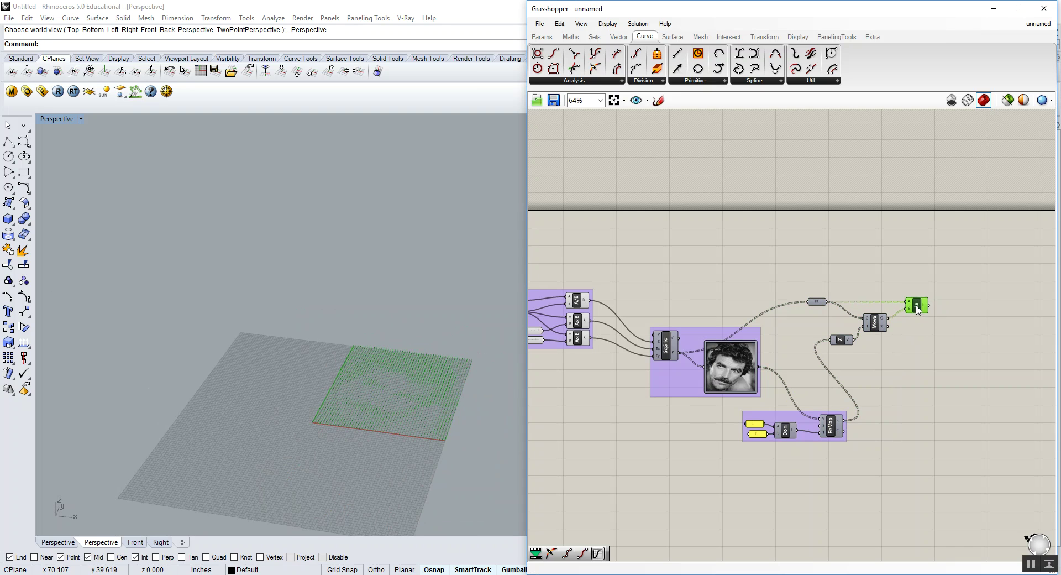
pyautogui.scroll(2, 908, 312)
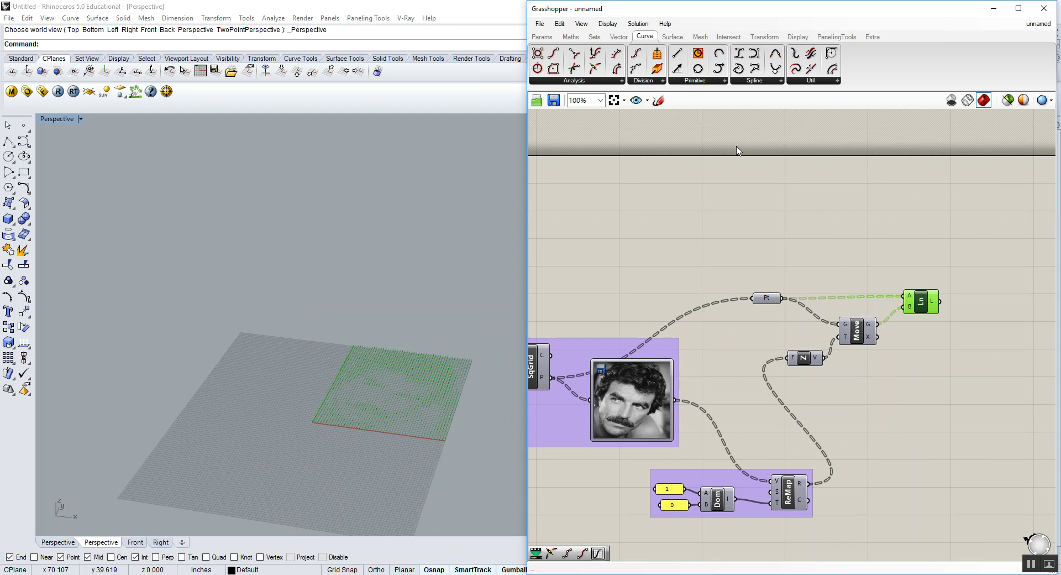
pyautogui.click(543, 36)
pyautogui.moveTo(692, 72); pyautogui.dragTo(978, 243)
pyautogui.moveTo(911, 290); pyautogui.dragTo(744, 304, button='right')
pyautogui.moveTo(802, 260); pyautogui.dragTo(849, 251)
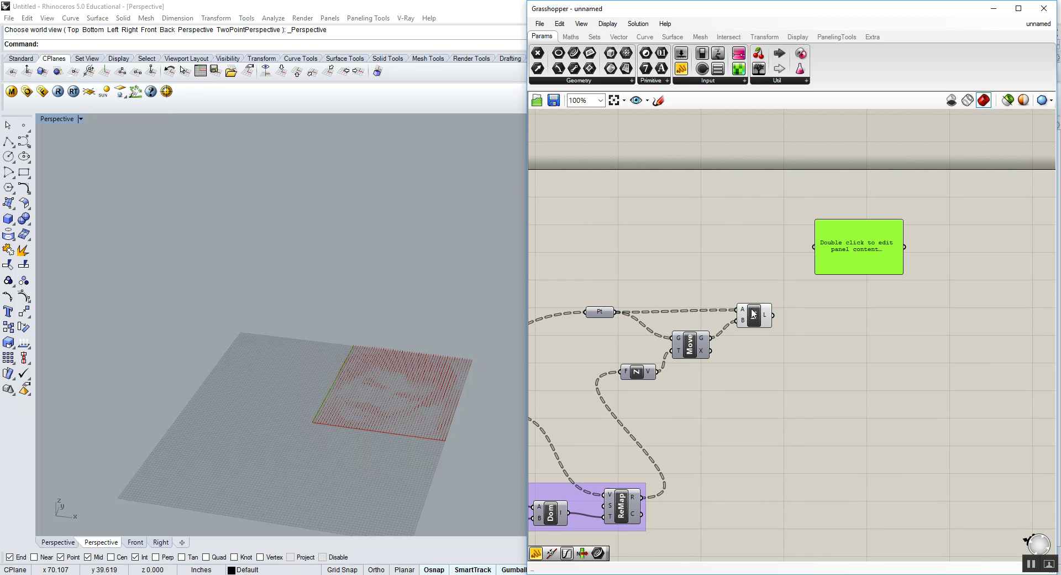
pyautogui.moveTo(751, 316); pyautogui.dragTo(849, 466)
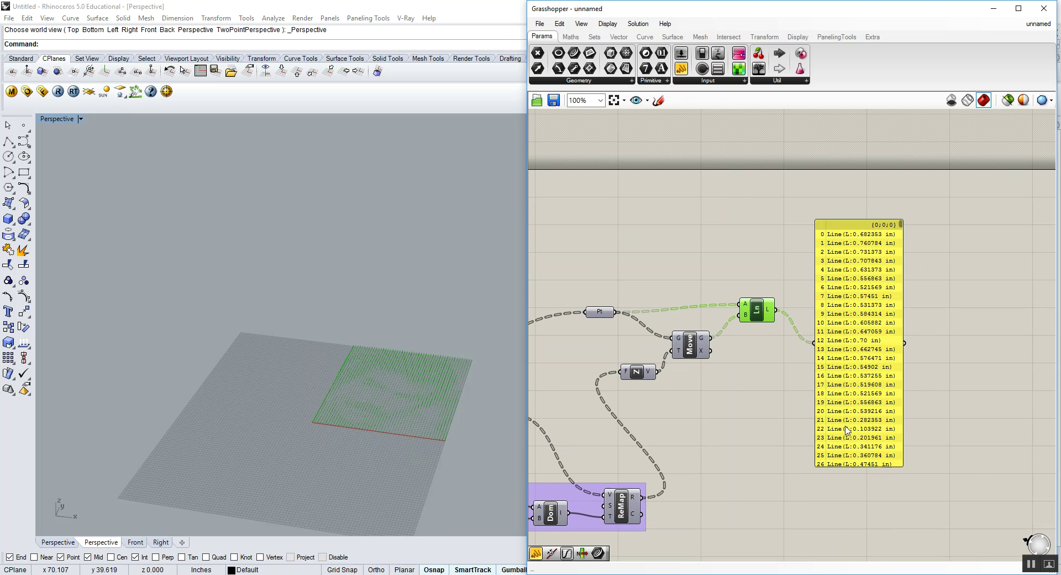
# Step: Read through the lines listed in the panel and move the panel farther away from the Line component
pyautogui.moveTo(903, 226); pyautogui.dragTo(905, 228)
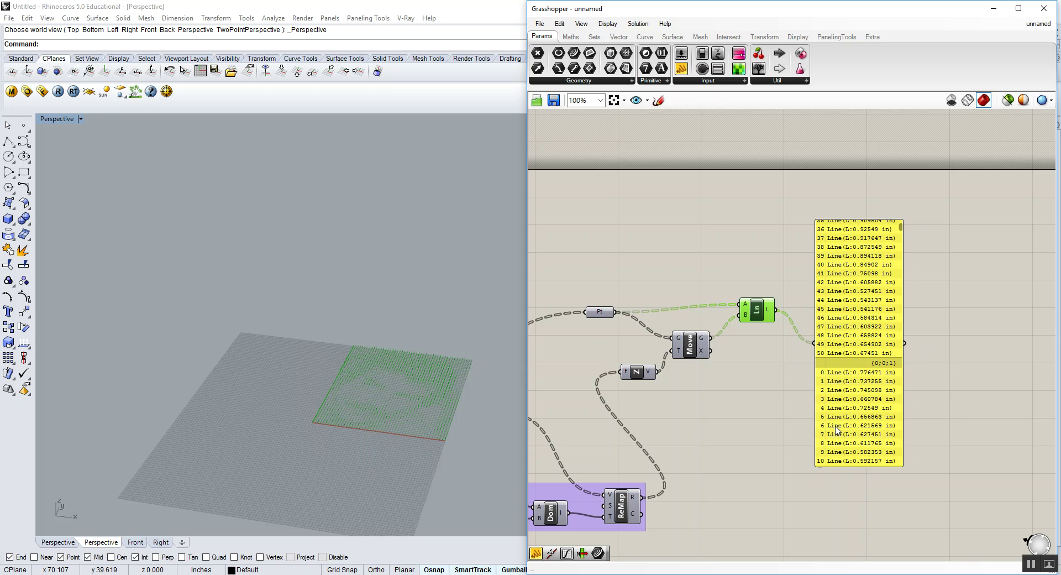
pyautogui.scroll(5, 308, 427)
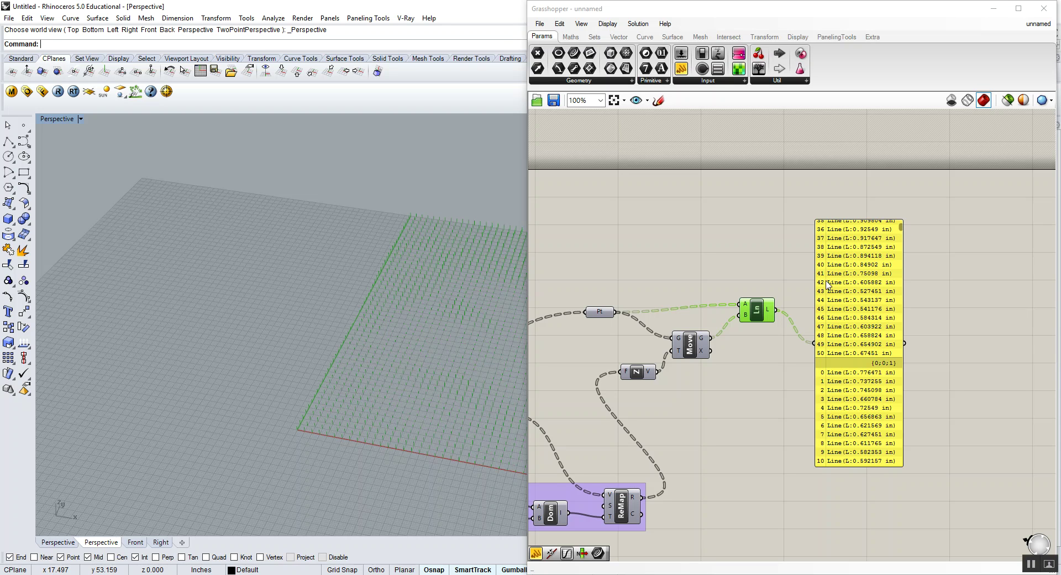
pyautogui.moveTo(837, 280); pyautogui.dragTo(969, 268)
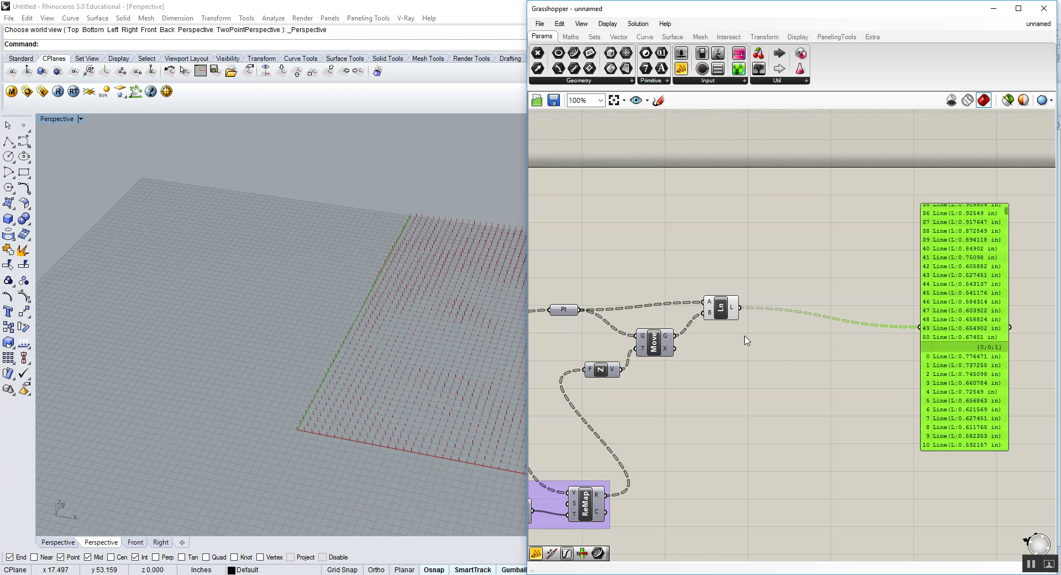
# Step: Add a Loft component between the Line component and the panel
pyautogui.click(673, 36)
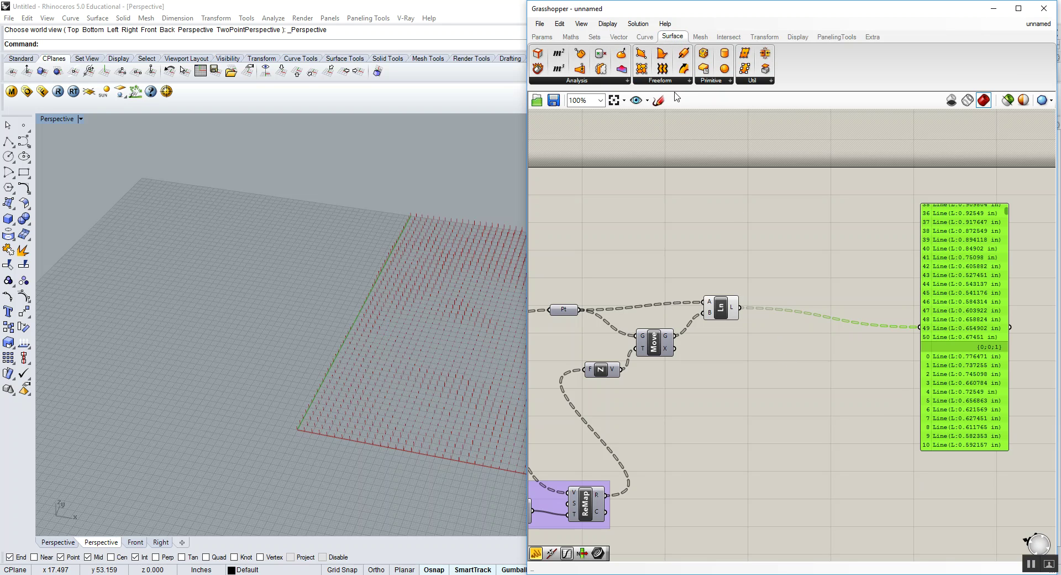
pyautogui.click(679, 82)
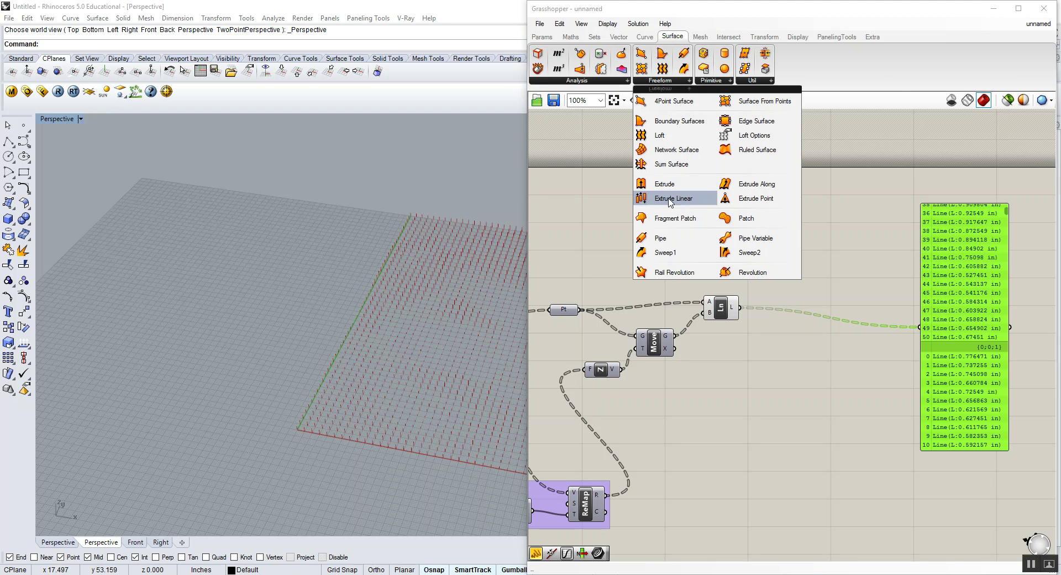
pyautogui.moveTo(661, 135); pyautogui.dragTo(794, 270)
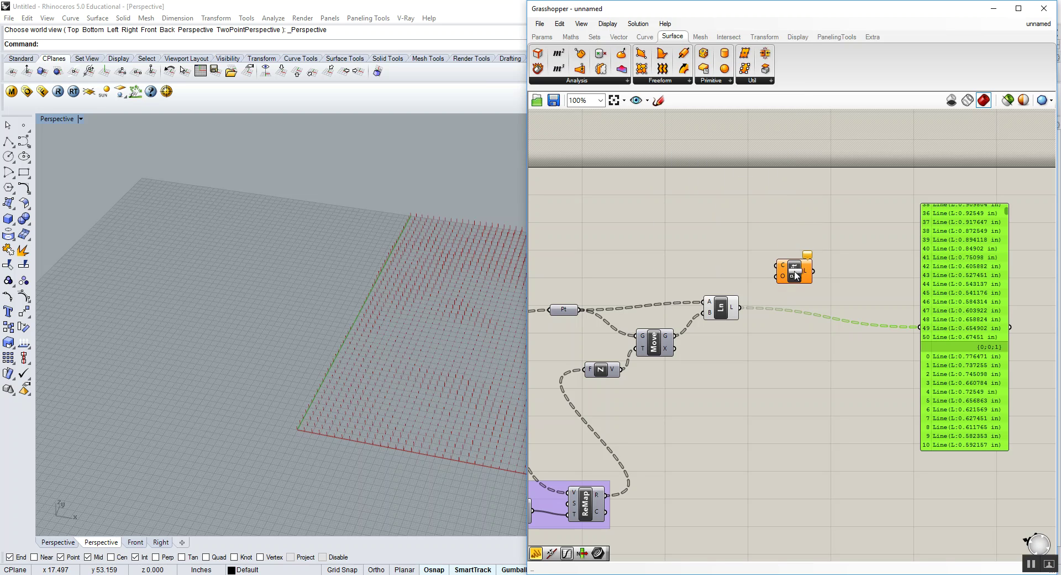
# Step: Connect the Line component's L output to the Loft's C input and turn off the preview of the Line and Move components
pyautogui.moveTo(739, 308); pyautogui.dragTo(791, 298)
pyautogui.click(791, 280)
pyautogui.moveTo(748, 269); pyautogui.dragTo(630, 362)
pyautogui.rightClick(686, 260)
pyautogui.click(731, 263)
pyautogui.click(796, 303)
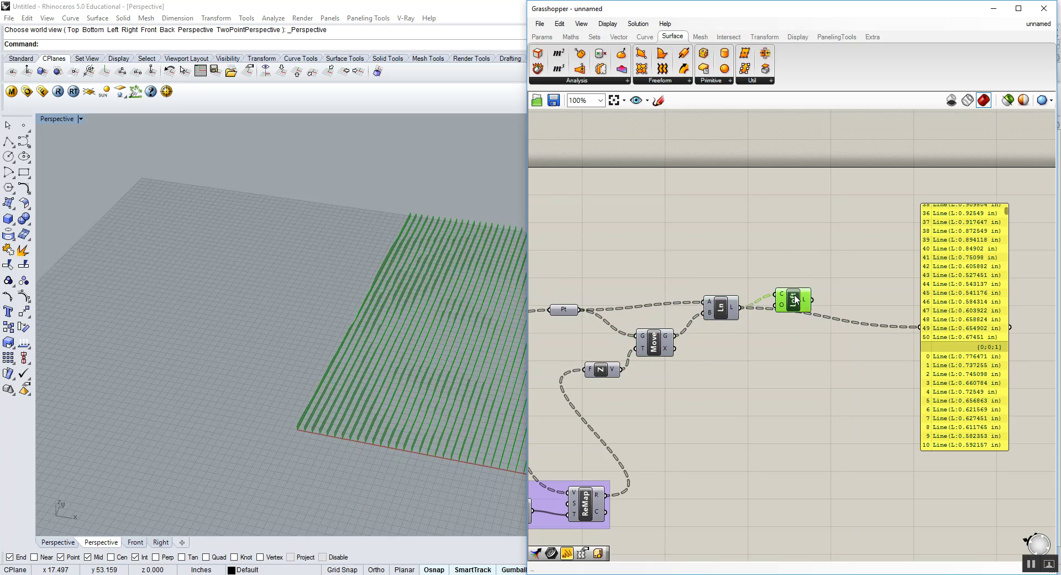
pyautogui.moveTo(474, 327)
pyautogui.mouseDown(button='right')
pyautogui.moveTo(360, 323)
pyautogui.moveTo(443, 360)
pyautogui.moveTo(391, 319)
pyautogui.moveTo(373, 332)
pyautogui.moveTo(367, 310)
pyautogui.moveTo(438, 384)
pyautogui.moveTo(398, 331)
pyautogui.moveTo(409, 376)
pyautogui.moveTo(364, 340)
pyautogui.moveTo(367, 348)
pyautogui.moveTo(287, 308)
pyautogui.moveTo(426, 374)
pyautogui.moveTo(390, 360)
pyautogui.moveTo(331, 403)
pyautogui.mouseUp(button='right')
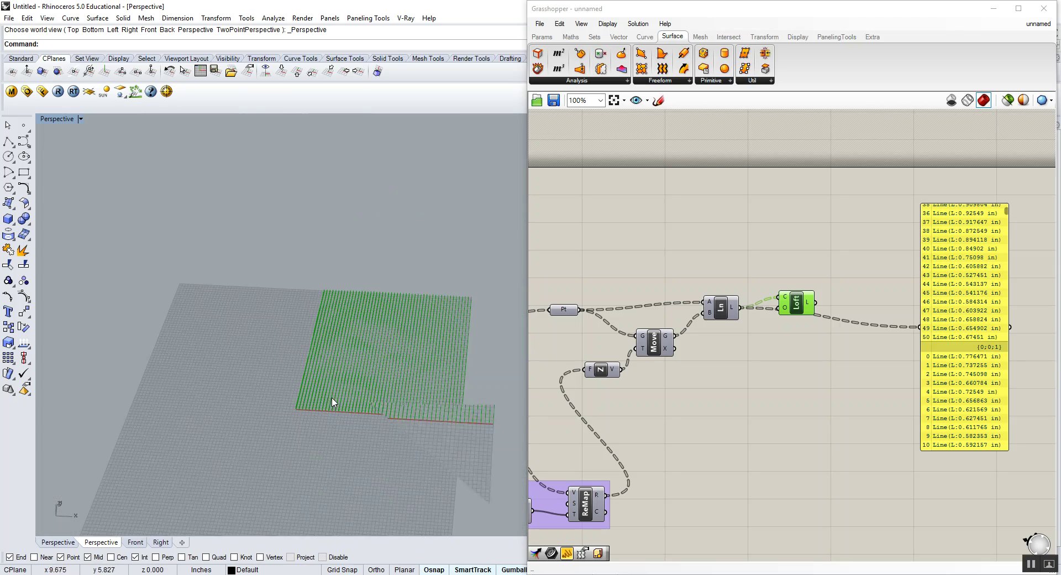
pyautogui.moveTo(615, 342); pyautogui.dragTo(683, 328, button='right')
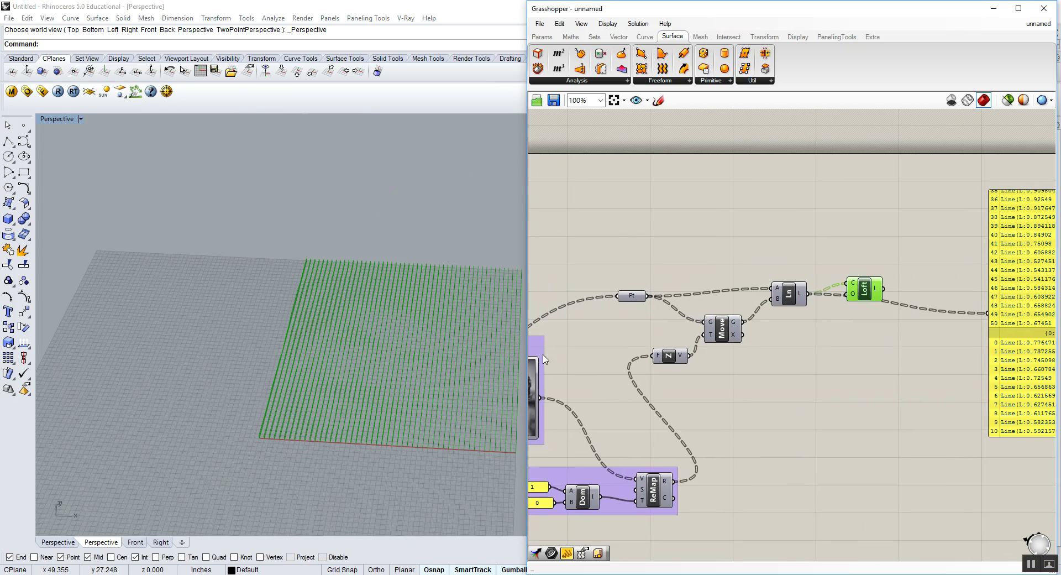
pyautogui.moveTo(437, 359); pyautogui.dragTo(475, 332, button='right')
pyautogui.moveTo(667, 490); pyautogui.dragTo(695, 484, button='right')
pyautogui.moveTo(388, 416); pyautogui.dragTo(424, 367, button='right')
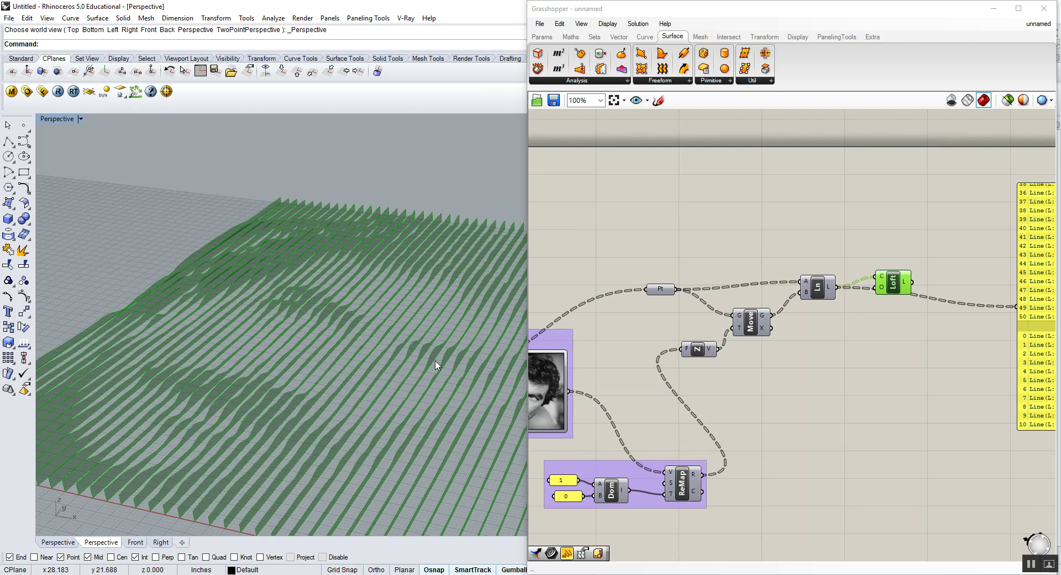
# Step: Try driving the Unit Z factor directly from the Image Sampler instead of the remapped values, and inspect the lofted strips
pyautogui.moveTo(558, 400); pyautogui.dragTo(615, 344, button='right')
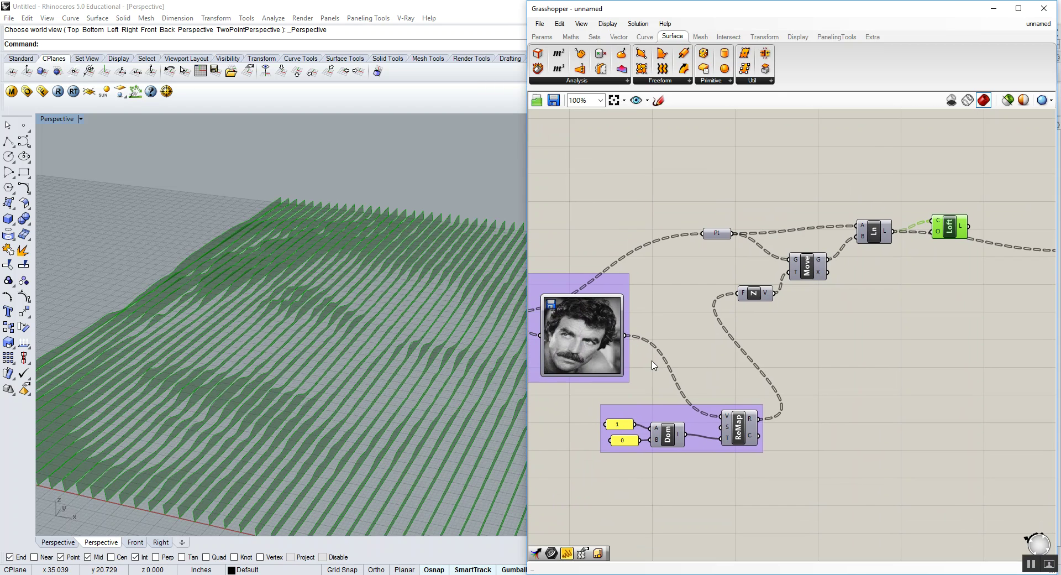
pyautogui.moveTo(740, 422); pyautogui.dragTo(734, 418)
pyautogui.click(602, 329)
pyautogui.moveTo(623, 335); pyautogui.dragTo(740, 293)
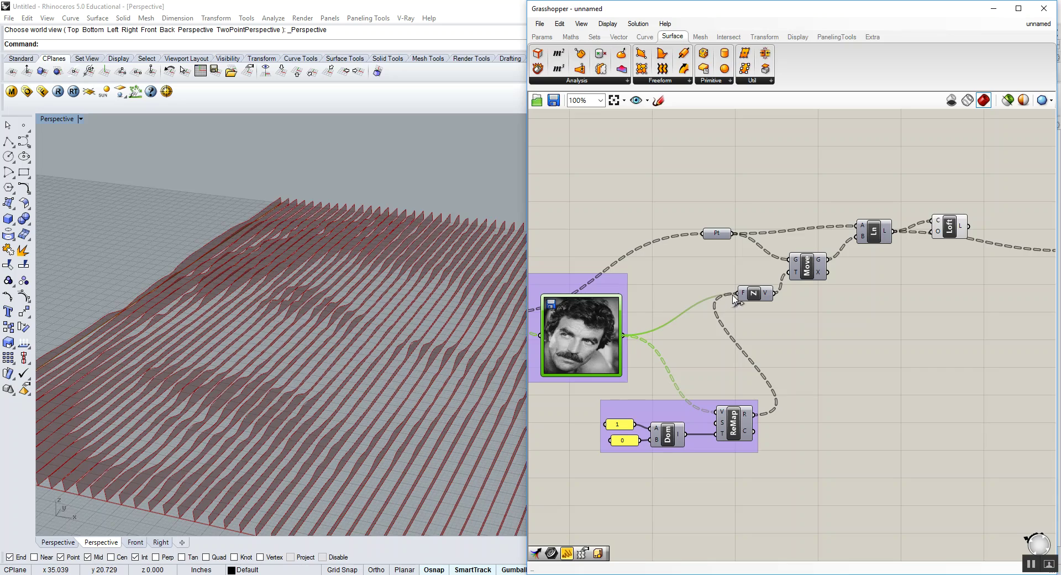
pyautogui.moveTo(419, 346); pyautogui.dragTo(424, 255, button='right')
pyautogui.scroll(-8, 319, 283)
pyautogui.moveTo(319, 283); pyautogui.dragTo(328, 295, button='right')
pyautogui.scroll(4, 330, 298)
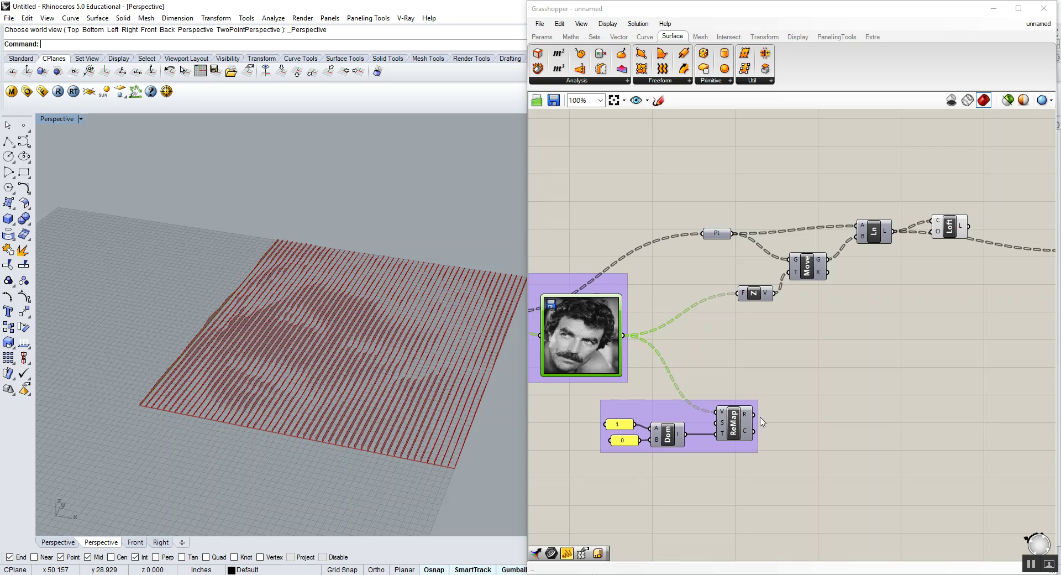
# Step: Reconnect the ReMap component's R output to the Unit Z component's F input in place of the Image Sampler
pyautogui.moveTo(755, 414); pyautogui.dragTo(741, 293)
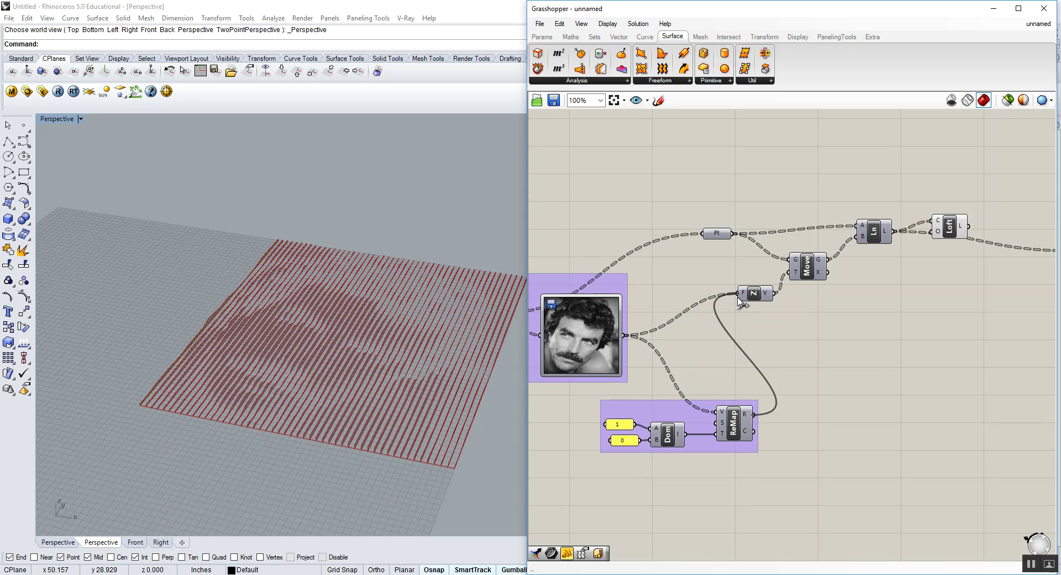
pyautogui.moveTo(314, 321); pyautogui.dragTo(330, 298, button='right')
pyautogui.scroll(5, 329, 299)
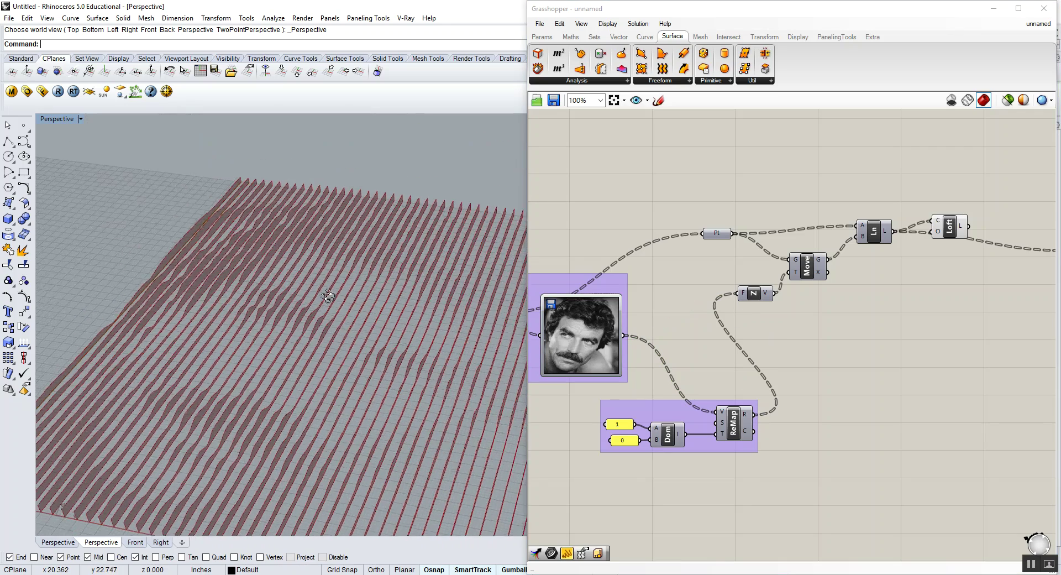
pyautogui.scroll(-2, 781, 268)
# Step: Shift the Loft component slightly lower beside the Line component and delete the panel listing the lines
pyautogui.moveTo(842, 221); pyautogui.dragTo(759, 255, button='right')
pyautogui.scroll(3, 787, 263)
pyautogui.moveTo(829, 292); pyautogui.dragTo(830, 314)
pyautogui.click(998, 297)
pyautogui.press('Delete')
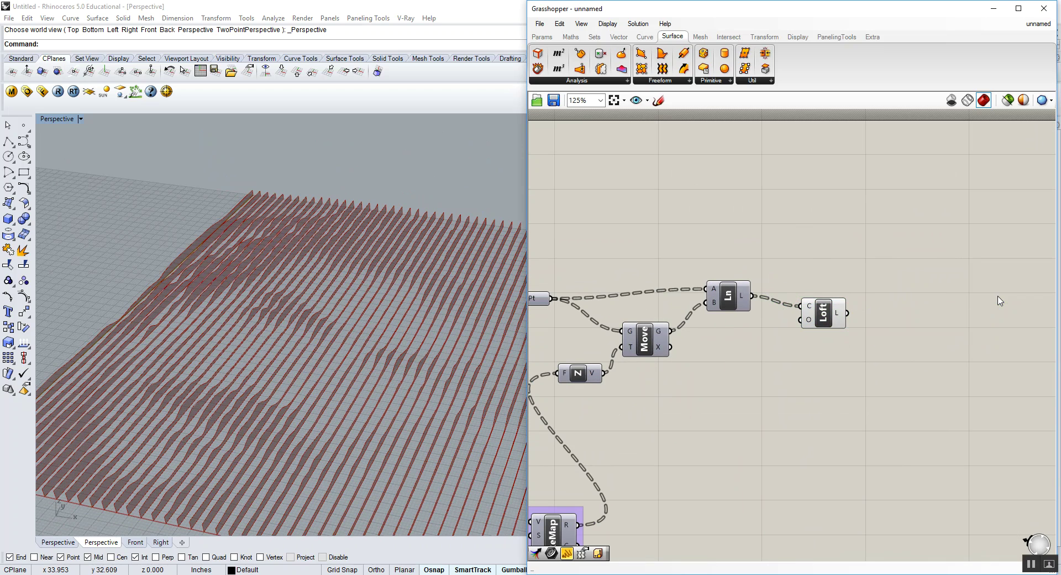
# Step: Arrange the Point, Unit Z, Move, Line and Loft components compactly and group them
pyautogui.scroll(-2, 884, 339)
pyautogui.moveTo(873, 336); pyautogui.dragTo(866, 337, button='right')
pyautogui.scroll(2, 785, 339)
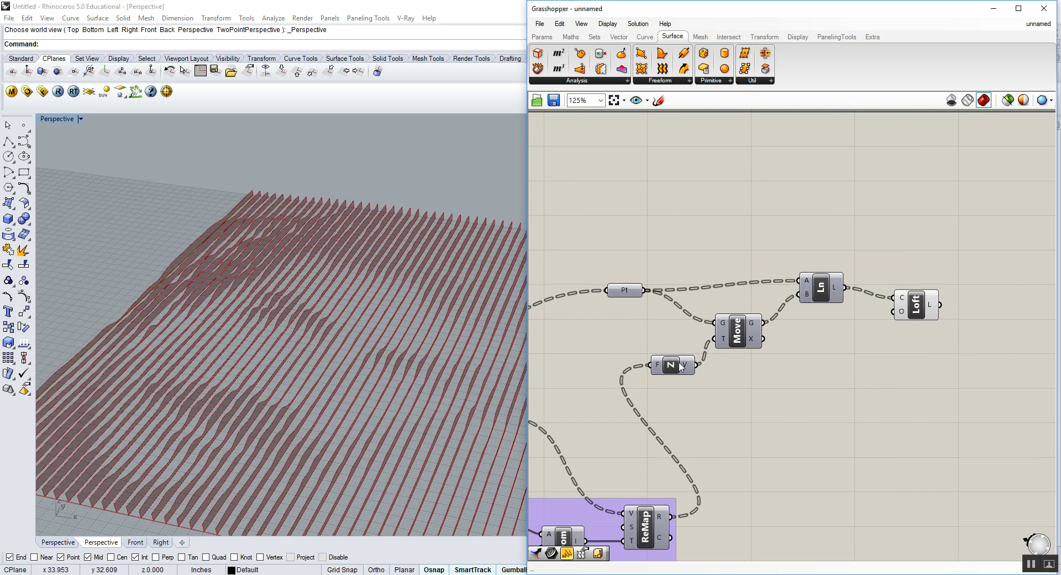
pyautogui.moveTo(679, 363); pyautogui.dragTo(660, 339)
pyautogui.moveTo(621, 295); pyautogui.dragTo(653, 317)
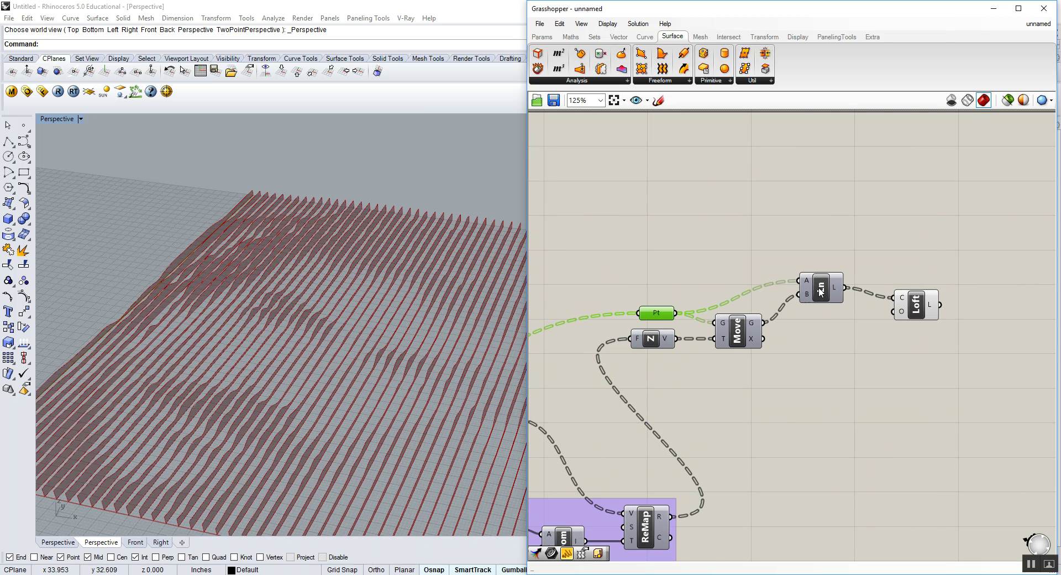
pyautogui.moveTo(818, 288); pyautogui.dragTo(811, 303)
pyautogui.moveTo(900, 308); pyautogui.dragTo(873, 307)
pyautogui.moveTo(919, 272); pyautogui.dragTo(579, 371)
pyautogui.rightClick(696, 249)
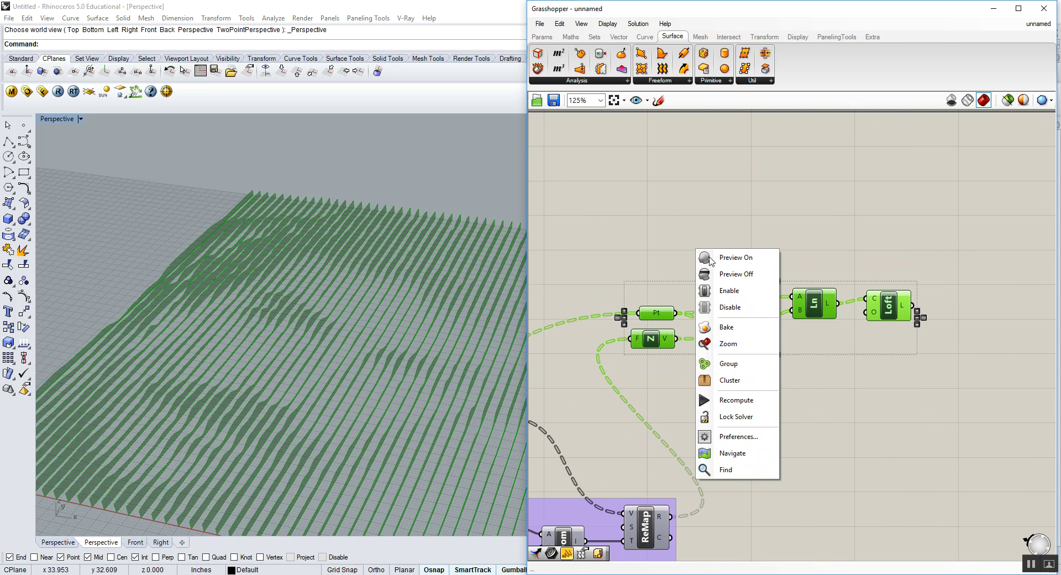
pyautogui.click(729, 364)
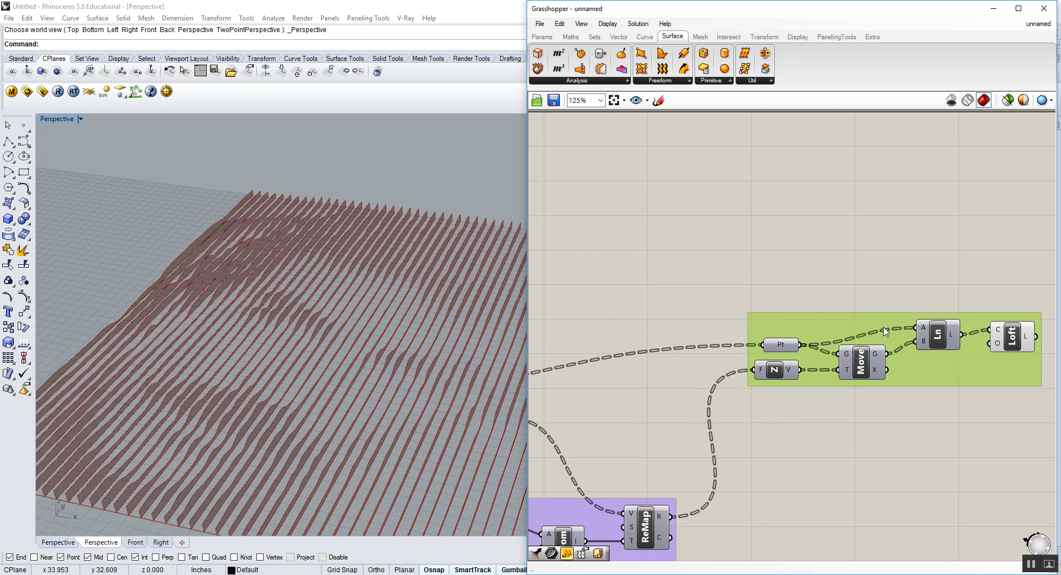
# Step: Examine the relief formed by the lofted strips from several angles, both from afar and up close
pyautogui.scroll(-1, 737, 329)
pyautogui.moveTo(691, 336); pyautogui.dragTo(822, 319, button='right')
pyautogui.moveTo(276, 316); pyautogui.dragTo(295, 306, button='right')
pyautogui.scroll(-2, 295, 307)
pyautogui.scroll(-1, 296, 310)
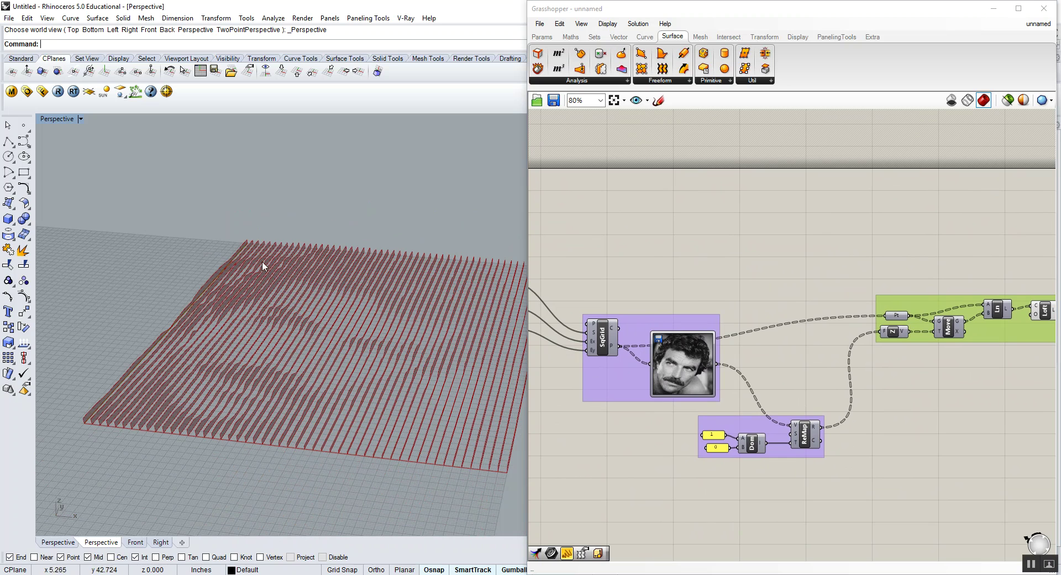
pyautogui.moveTo(85, 381); pyautogui.dragTo(83, 419, button='right')
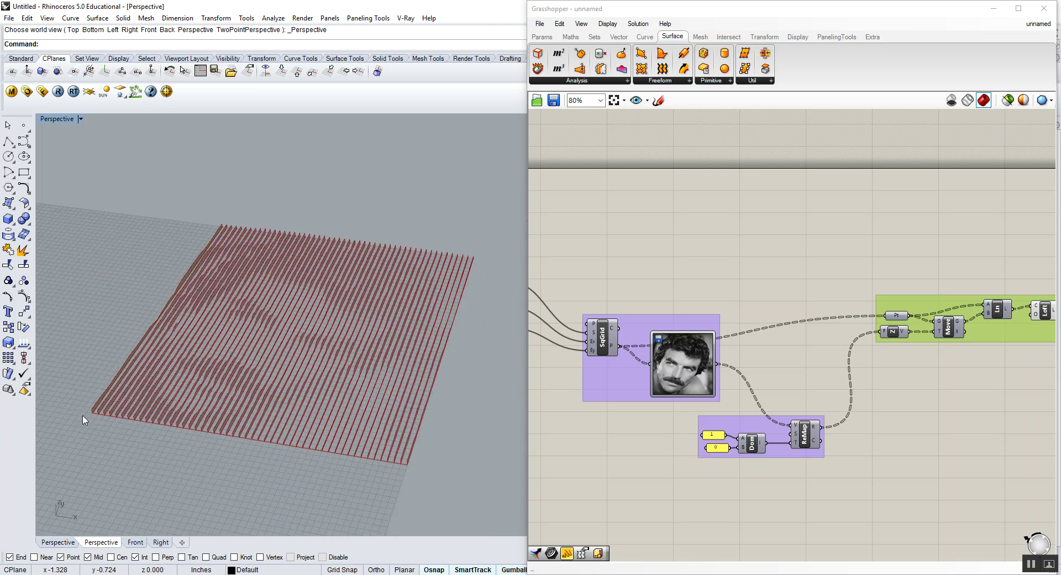
pyautogui.scroll(-2, 85, 419)
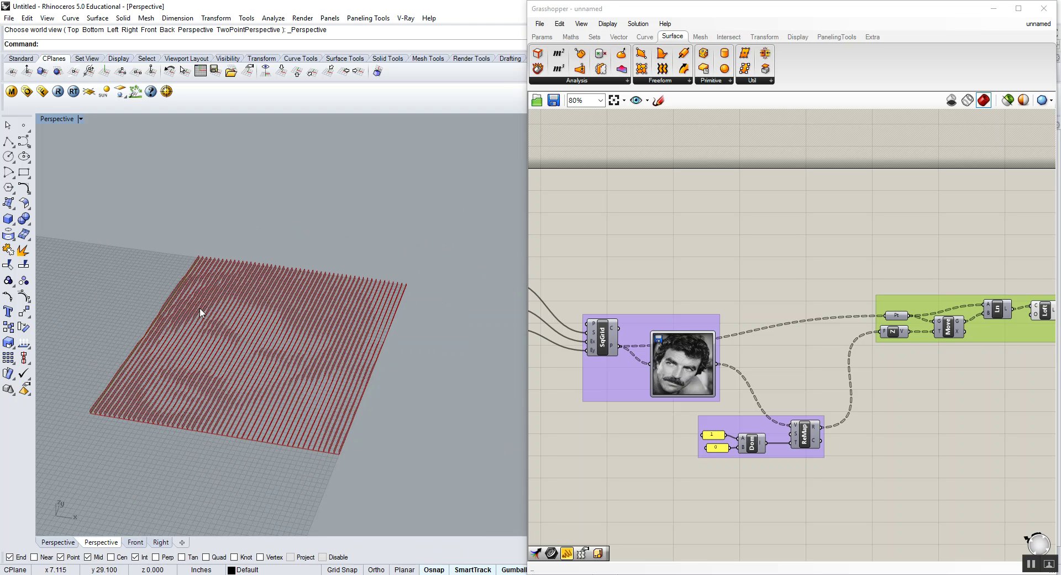
pyautogui.moveTo(953, 295); pyautogui.dragTo(950, 287, button='right')
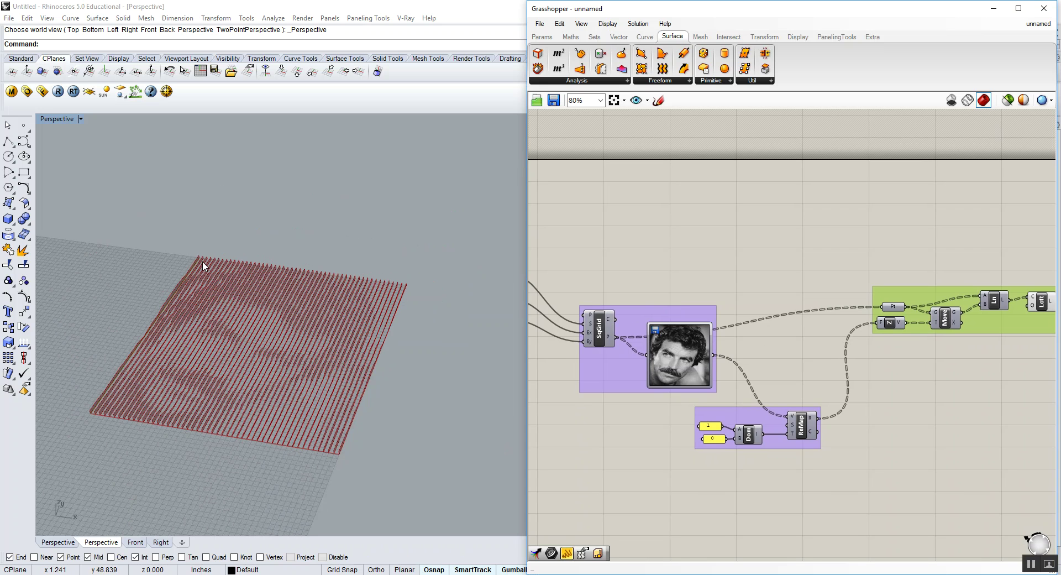
pyautogui.moveTo(186, 378); pyautogui.dragTo(149, 339, button='right')
pyautogui.scroll(4, 148, 333)
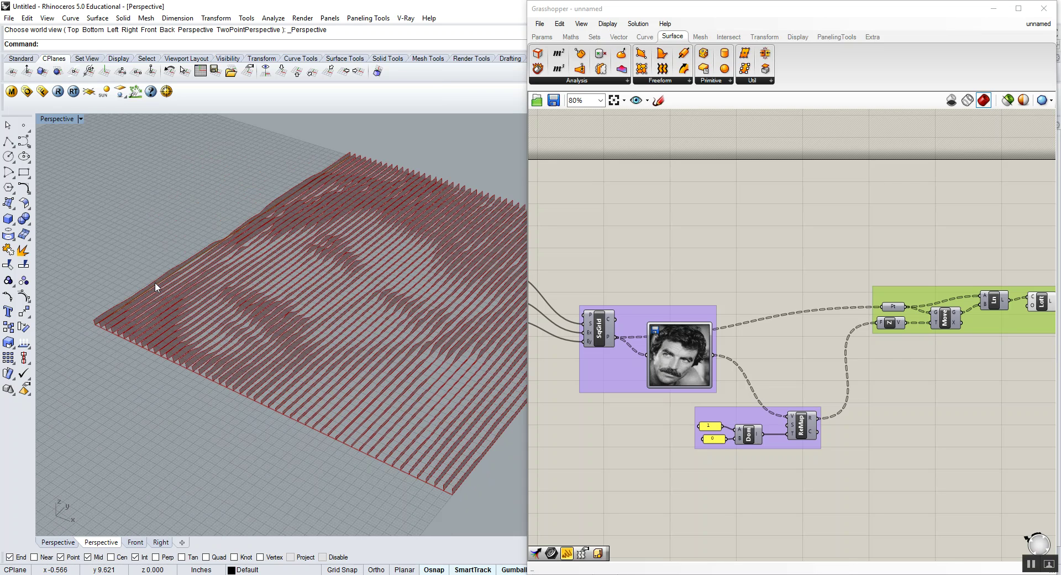
# Step: Move the Square Grid component away from the Image Sampler and add a Flip Matrix component above their group
pyautogui.moveTo(600, 332); pyautogui.dragTo(584, 329)
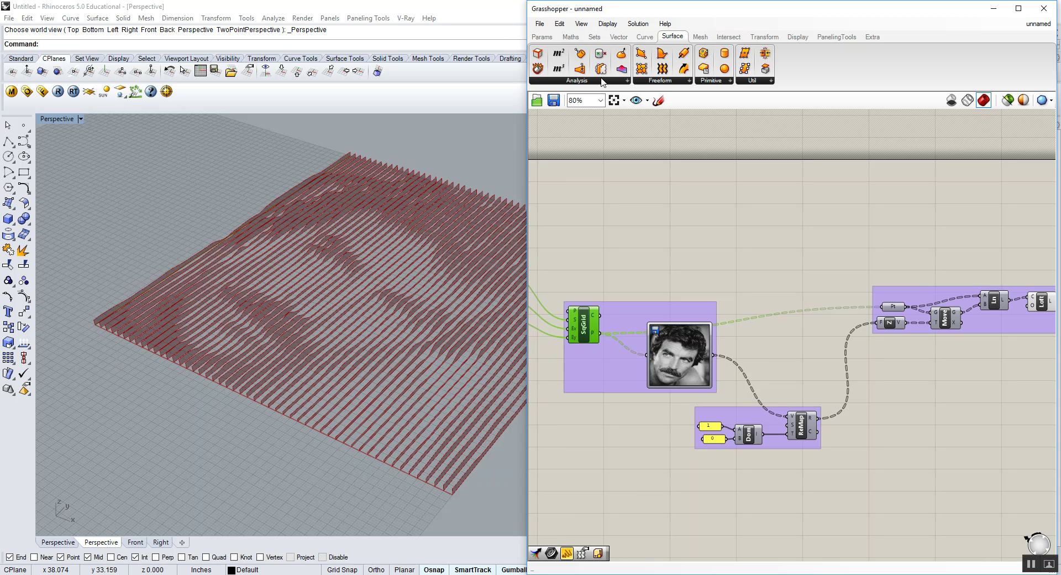
pyautogui.click(596, 38)
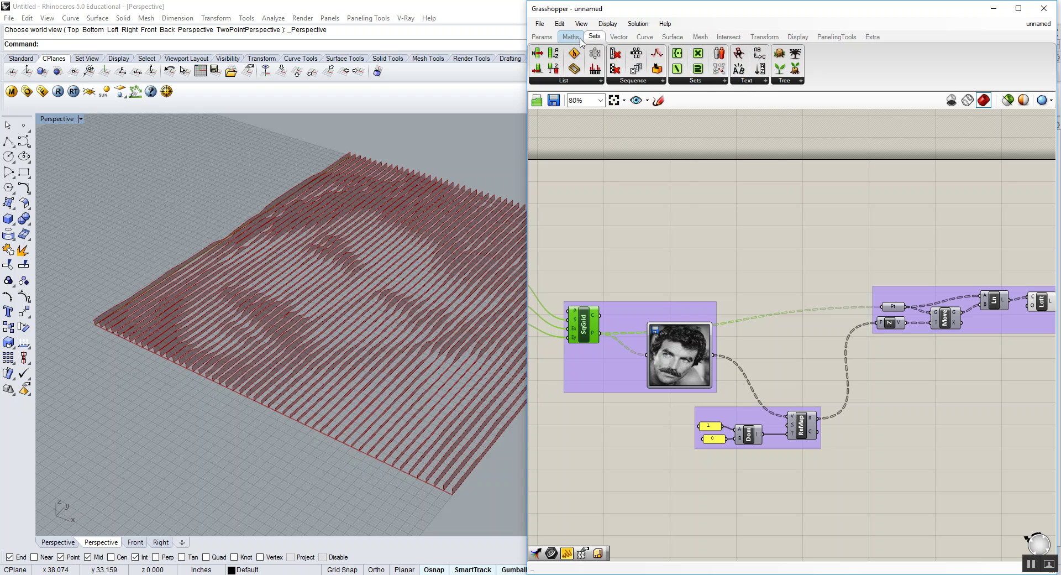
pyautogui.click(792, 80)
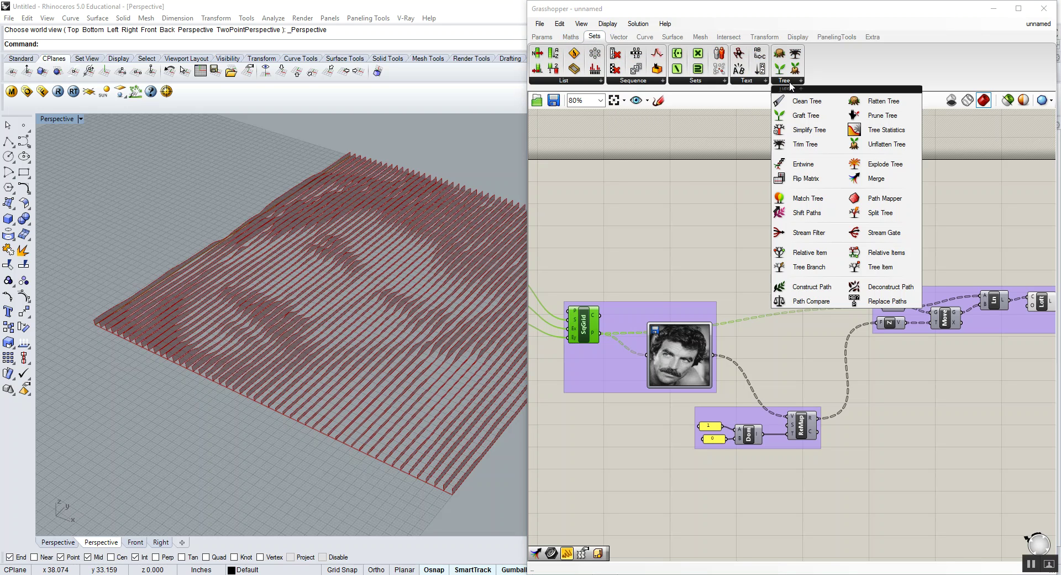
pyautogui.click(806, 178)
pyautogui.click(661, 247)
# Step: Place the Flip Matrix component just above the space between Square Grid and Image Sampler, moving the sampler farther from the grid
pyautogui.scroll(4, 680, 254)
pyautogui.moveTo(638, 324); pyautogui.dragTo(613, 301)
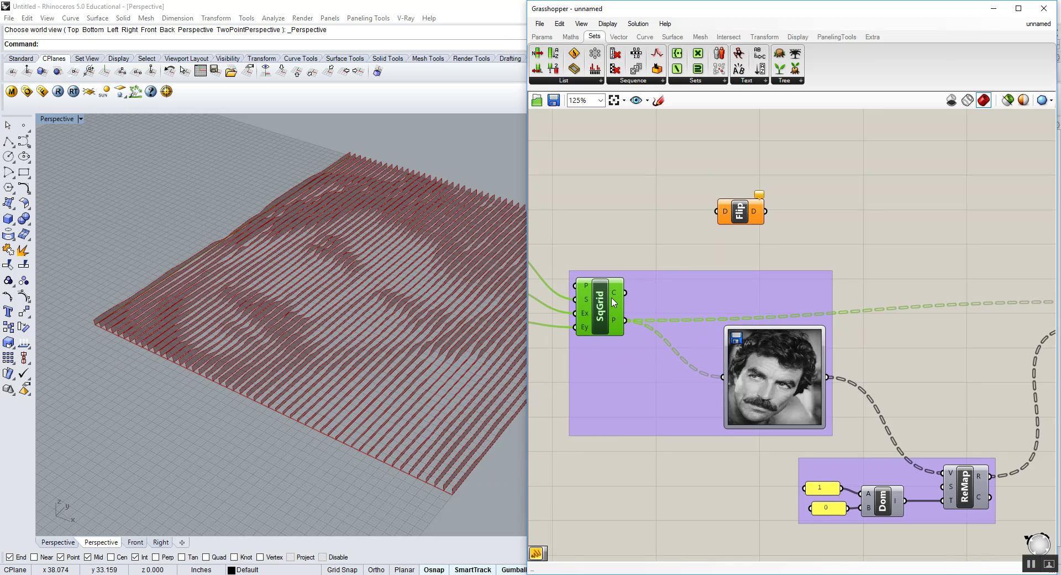
pyautogui.moveTo(740, 216); pyautogui.dragTo(674, 255)
pyautogui.moveTo(754, 366); pyautogui.dragTo(786, 363)
pyautogui.moveTo(675, 253)
pyautogui.mouseDown()
pyautogui.moveTo(666, 248)
pyautogui.moveTo(686, 239)
pyautogui.mouseUp()
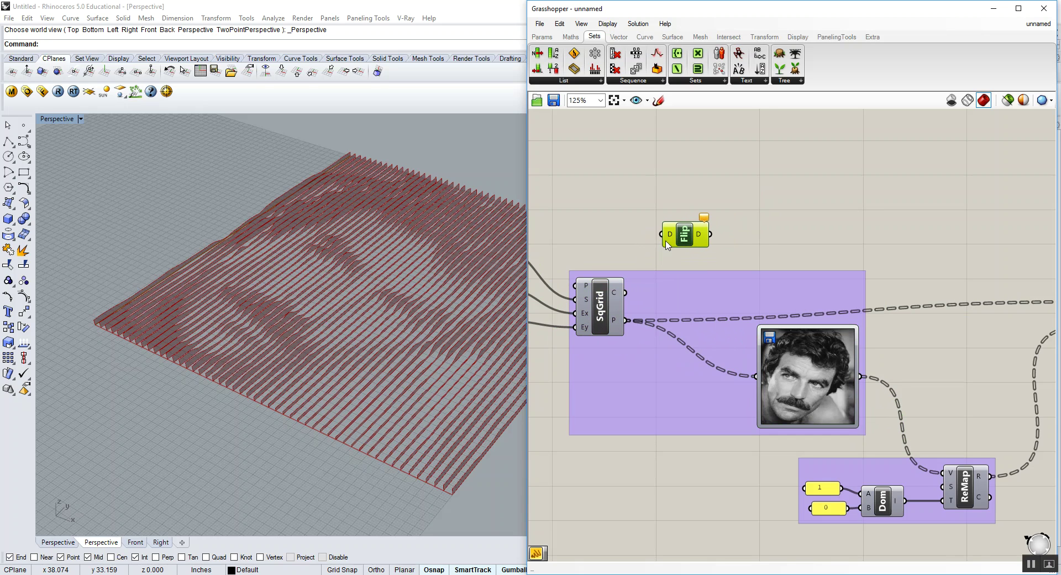
# Step: Toggle the Square Grid component's preview on and back off
pyautogui.moveTo(624, 320)
pyautogui.scroll(3, 93, 332)
pyautogui.scroll(1, 97, 328)
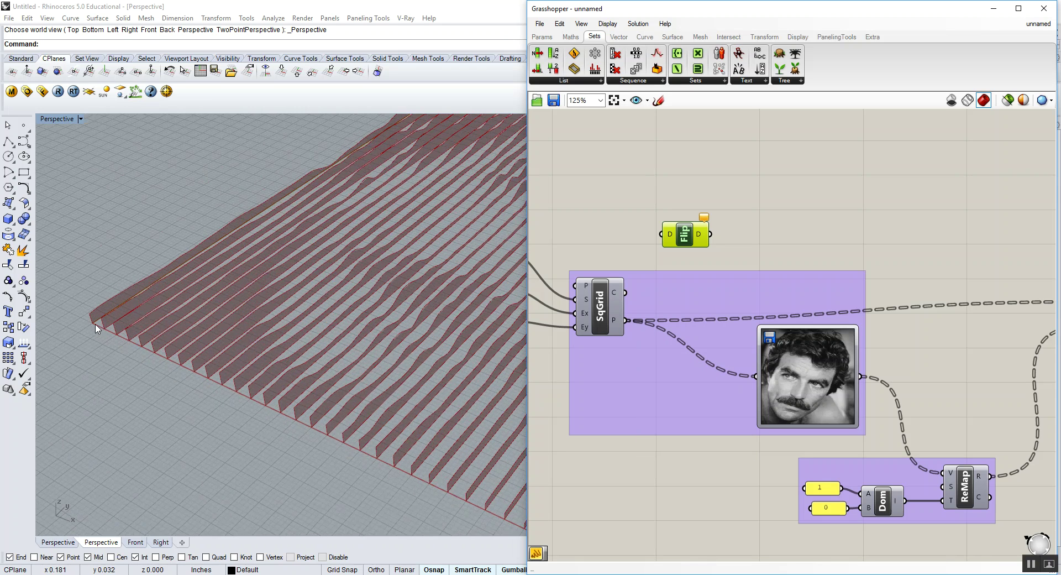
pyautogui.click(599, 314)
pyautogui.rightClick(595, 294)
pyautogui.click(613, 317)
pyautogui.rightClick(601, 298)
pyautogui.click(614, 320)
pyautogui.scroll(-2, 605, 310)
pyautogui.scroll(4, 940, 311)
# Step: Turn on the Point component's preview and turn off the preview of the Line and Loft components
pyautogui.click(940, 310)
pyautogui.rightClick(939, 311)
pyautogui.click(939, 323)
pyautogui.scroll(-3, 937, 318)
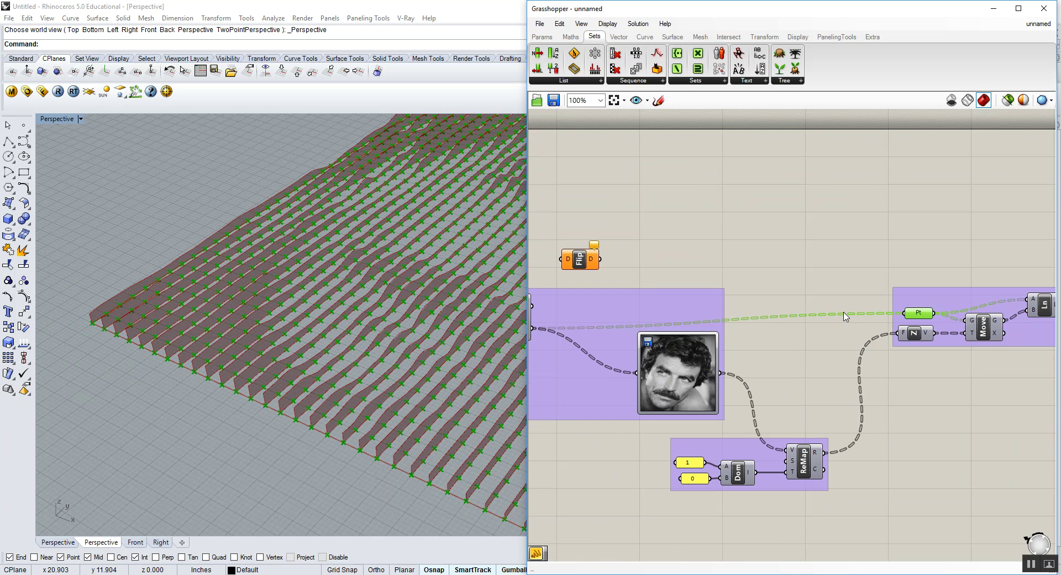
pyautogui.scroll(-1, 639, 284)
pyautogui.moveTo(1008, 258); pyautogui.dragTo(962, 318)
pyautogui.rightClick(959, 242)
pyautogui.click(976, 256)
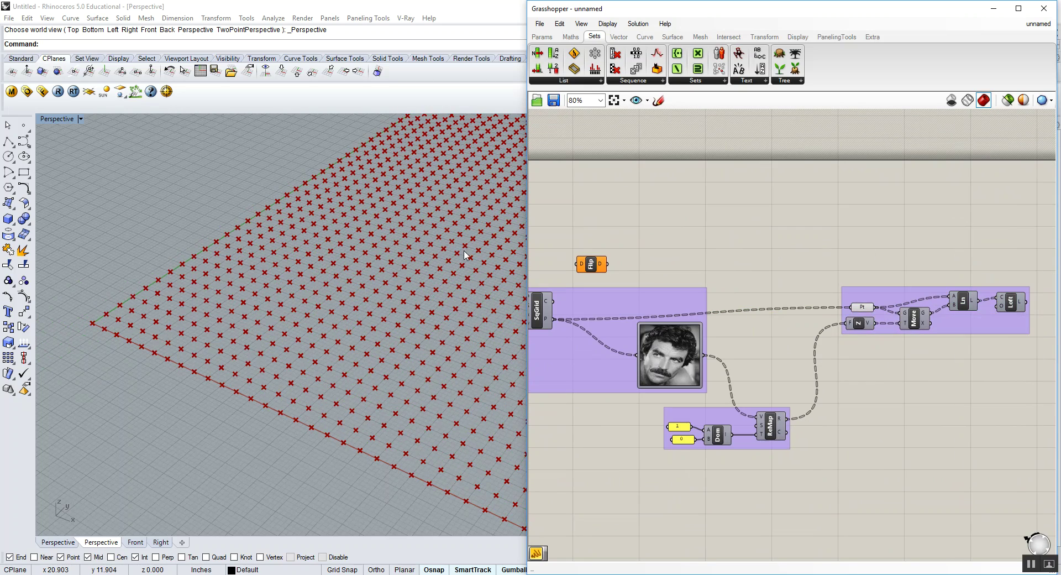
# Step: Select the Point component and examine how its points run in rows and columns across the grid in the perspective viewport
pyautogui.click(863, 308)
pyautogui.scroll(-2, 221, 310)
pyautogui.scroll(1, 193, 327)
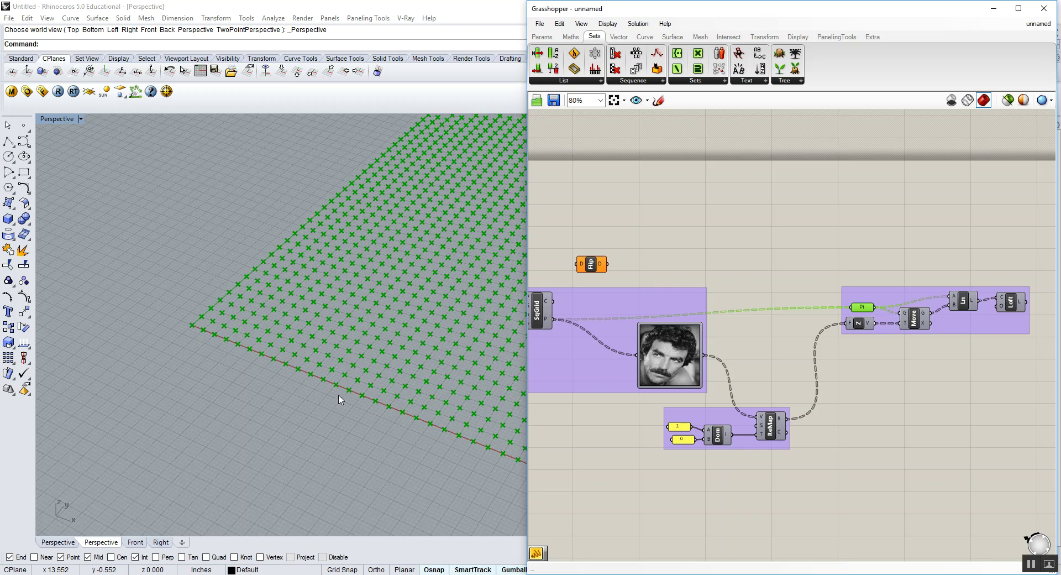
pyautogui.scroll(-4, 150, 330)
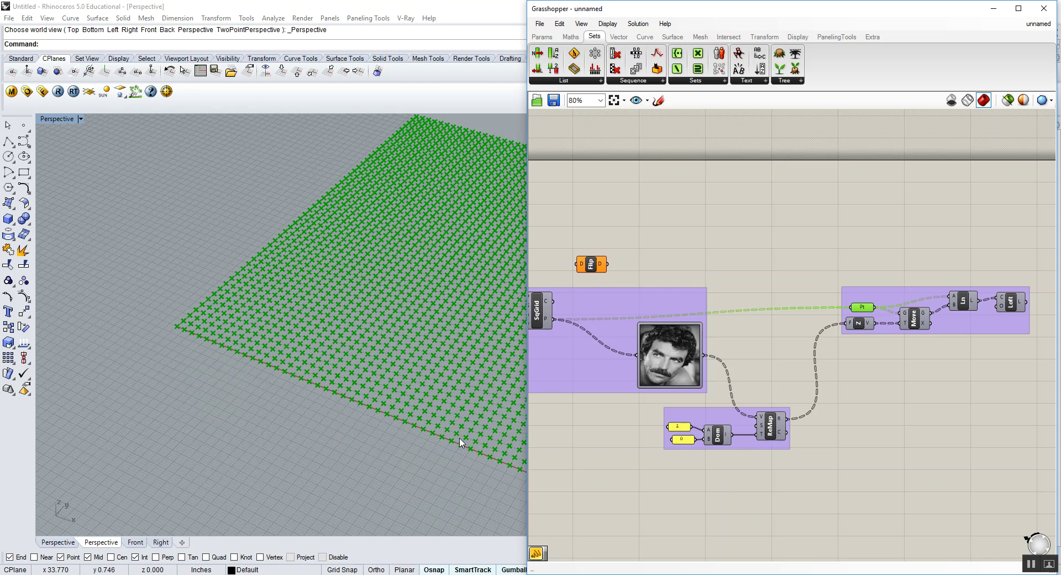
pyautogui.scroll(3, 178, 327)
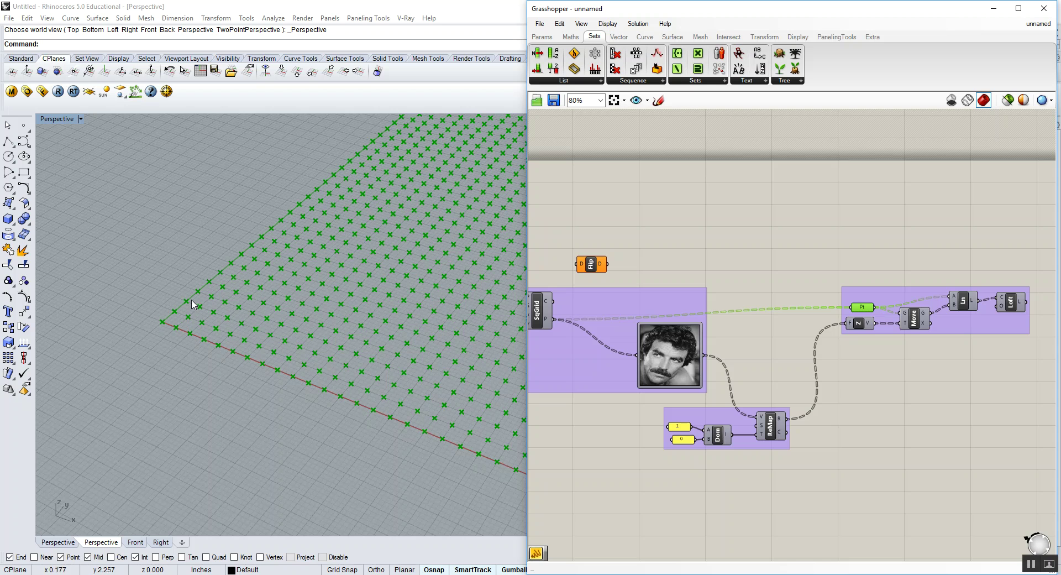
# Step: Connect Square Grid's P output to the Flip Matrix input, and the Flip Matrix output to the Image Sampler and Point component
pyautogui.moveTo(589, 262); pyautogui.dragTo(586, 266)
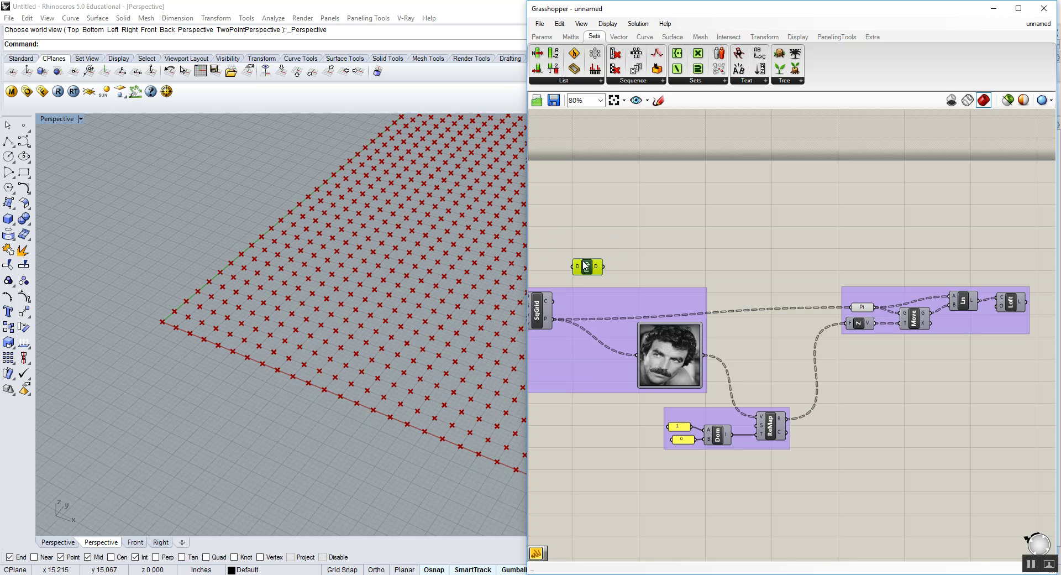
pyautogui.scroll(2, 586, 267)
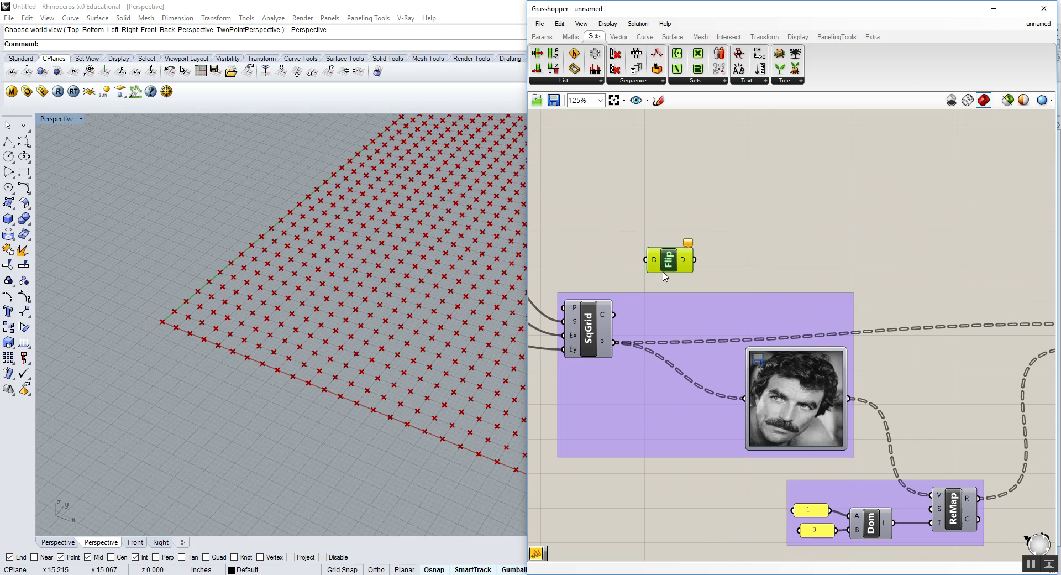
pyautogui.moveTo(615, 343); pyautogui.dragTo(665, 274)
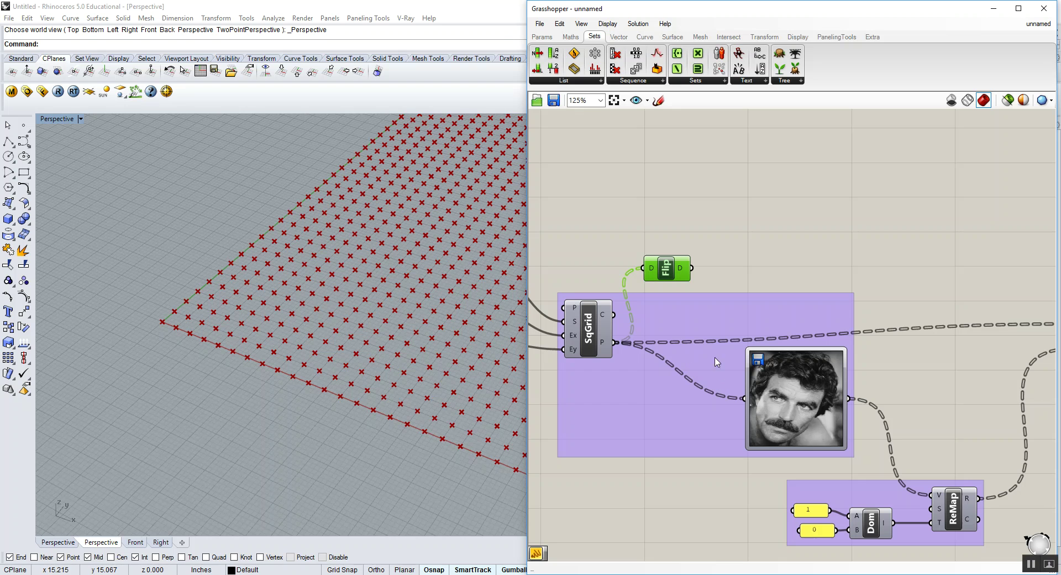
pyautogui.moveTo(691, 267); pyautogui.dragTo(744, 398)
pyautogui.scroll(-3, 693, 371)
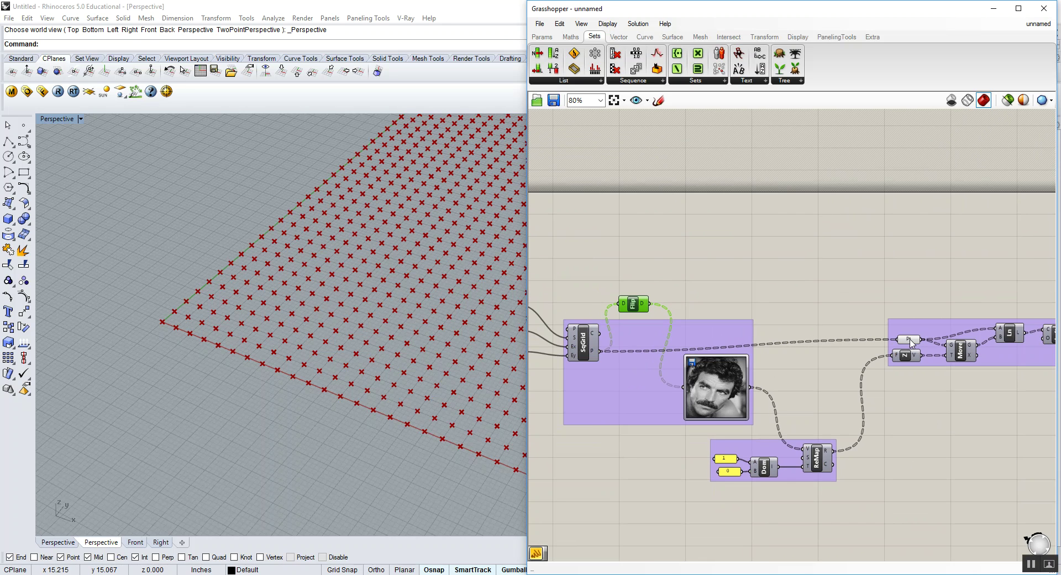
pyautogui.moveTo(644, 302); pyautogui.dragTo(896, 339)
pyautogui.moveTo(889, 334); pyautogui.dragTo(882, 315, button='right')
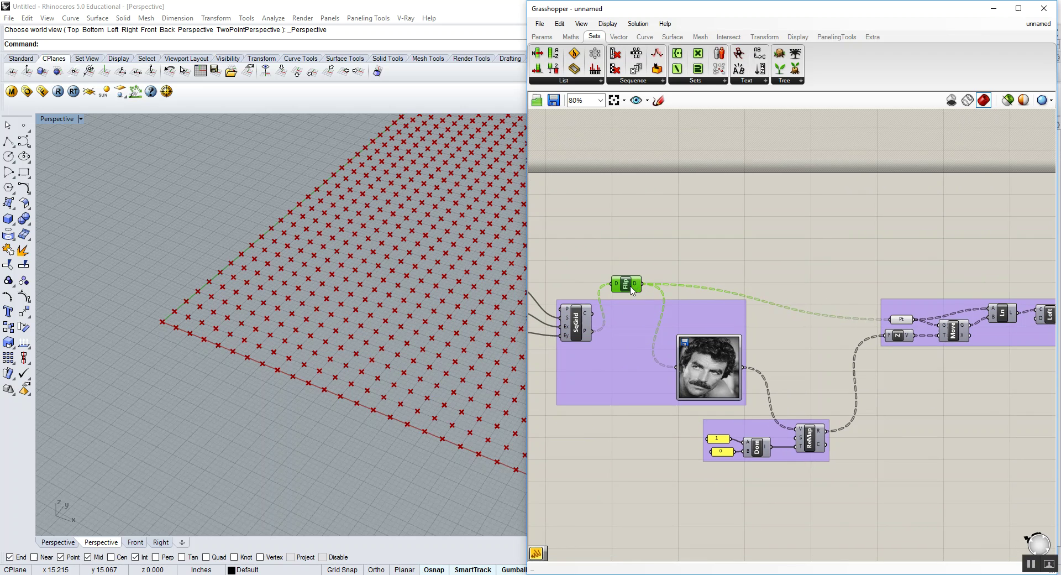
# Step: Move the Flip Matrix component between Square Grid and the Image Sampler and add it to their group
pyautogui.moveTo(626, 285); pyautogui.dragTo(622, 332)
pyautogui.moveTo(655, 311); pyautogui.dragTo(653, 312, button='right')
pyautogui.rightClick(668, 319)
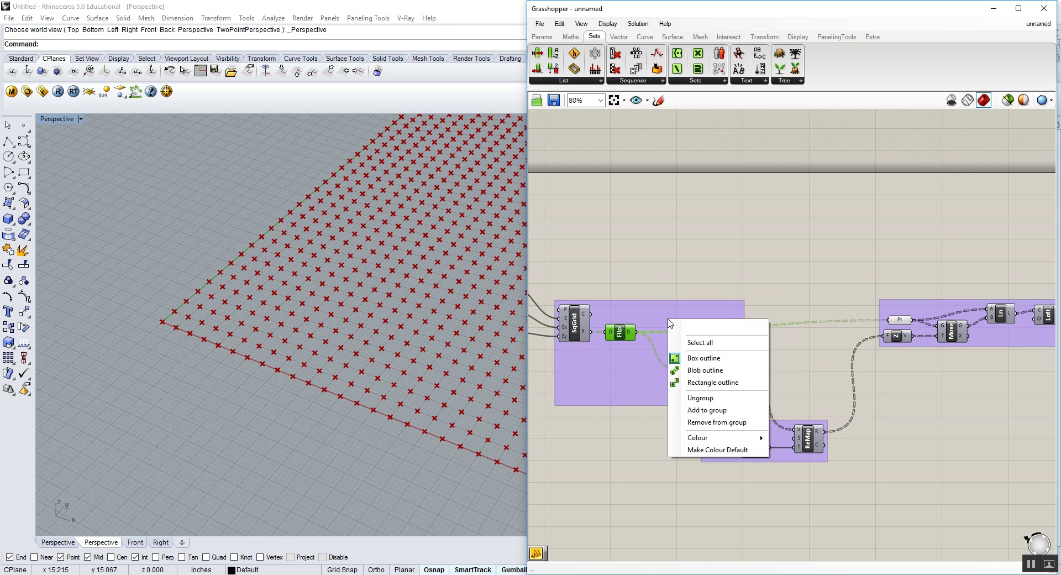
pyautogui.click(683, 409)
pyautogui.moveTo(688, 326); pyautogui.dragTo(706, 324)
# Step: Turn on the Loft component's preview and turn off the Point component's preview
pyautogui.scroll(-2, 706, 323)
pyautogui.scroll(5, 908, 317)
pyautogui.click(970, 313)
pyautogui.rightClick(961, 310)
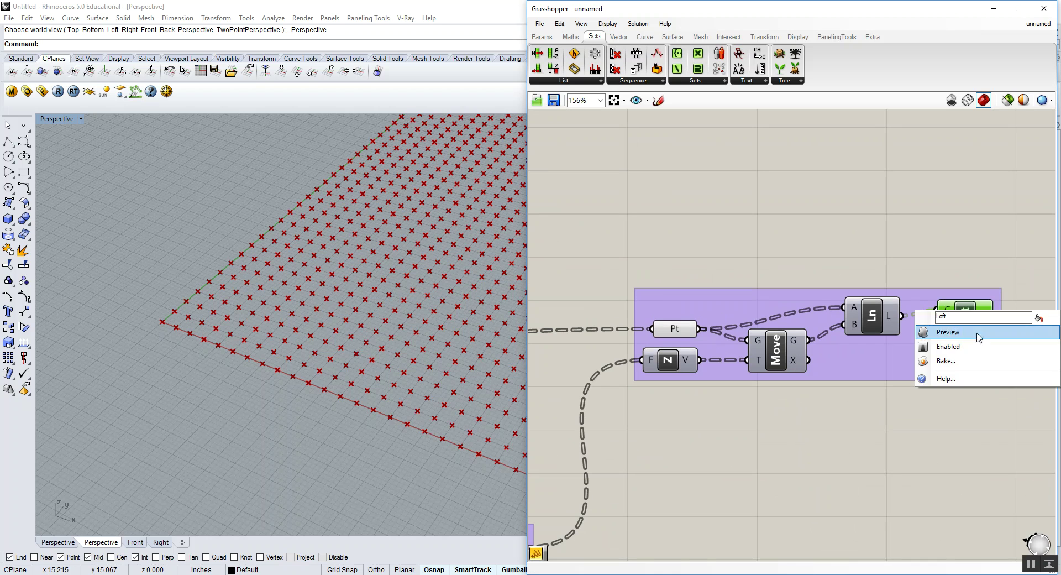
pyautogui.click(980, 339)
pyautogui.moveTo(700, 256); pyautogui.dragTo(643, 334)
pyautogui.rightClick(684, 239)
pyautogui.click(700, 256)
# Step: Examine the direction and shape of the flipped, upright lofted strips from several angles in the perspective viewport
pyautogui.scroll(-5, 317, 271)
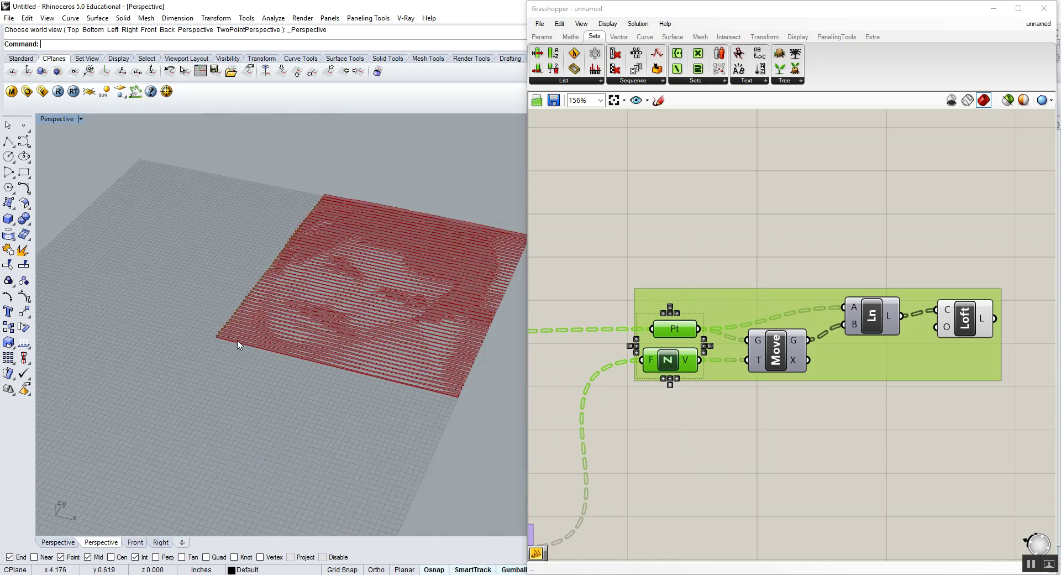
pyautogui.scroll(3, 237, 330)
pyautogui.scroll(-1, 215, 322)
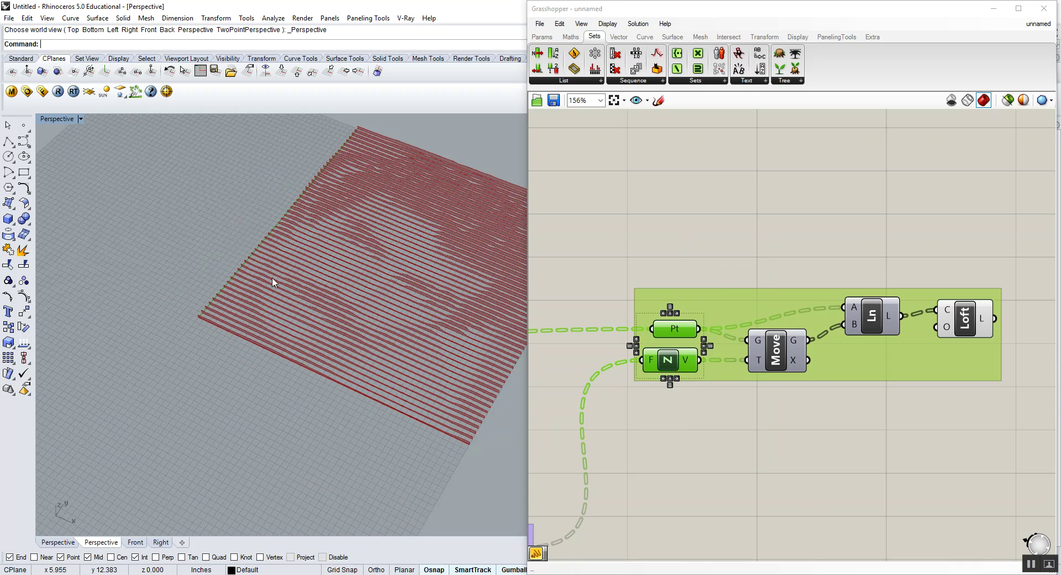
pyautogui.scroll(6, 272, 283)
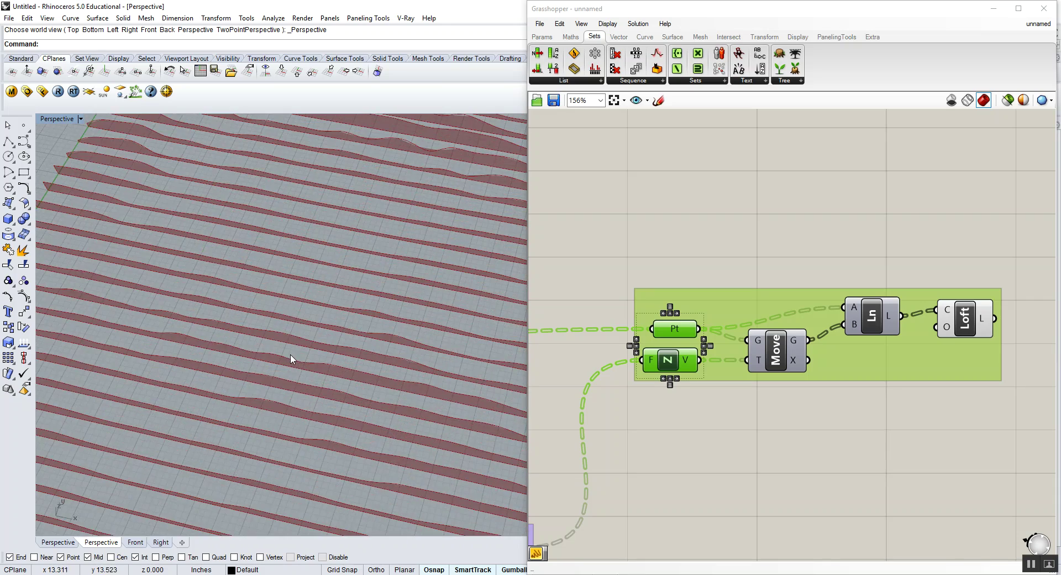
pyautogui.moveTo(346, 332); pyautogui.dragTo(349, 314, button='right')
pyautogui.scroll(-5, 340, 371)
pyautogui.moveTo(715, 256); pyautogui.dragTo(800, 209, button='right')
pyautogui.moveTo(758, 312); pyautogui.dragTo(761, 292)
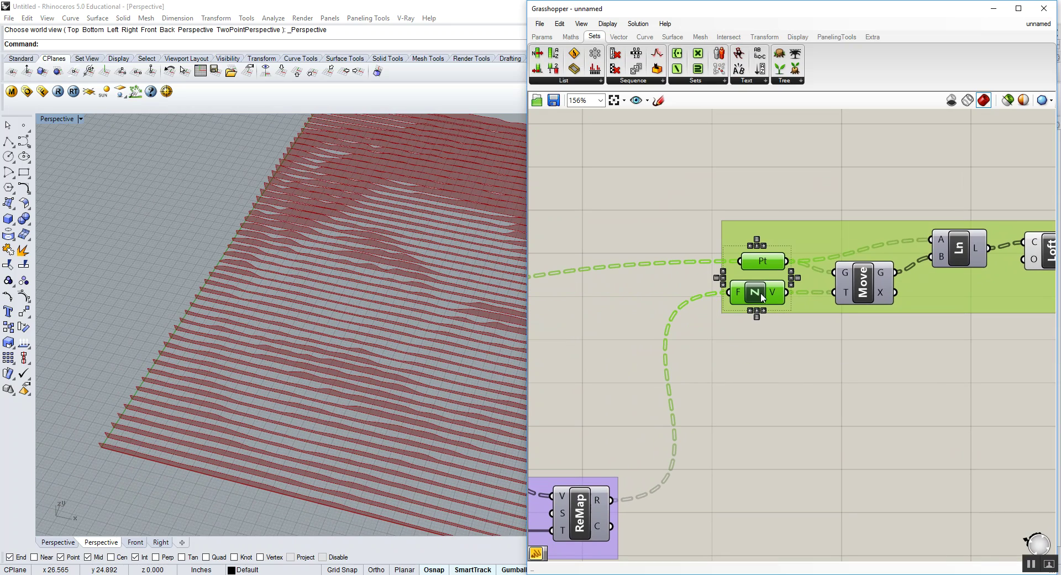
pyautogui.scroll(-5, 215, 416)
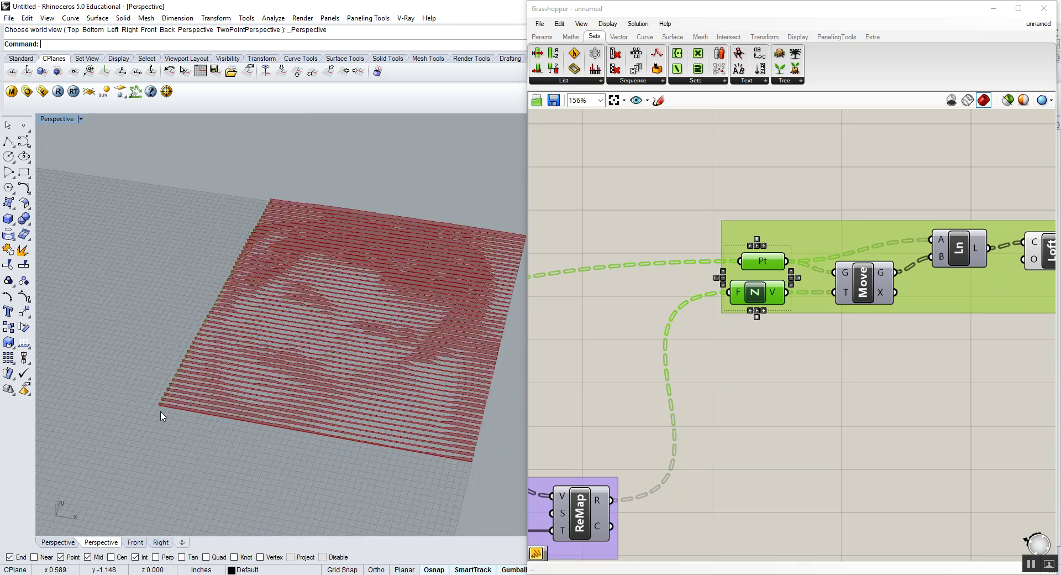
pyautogui.scroll(5, 151, 417)
pyautogui.scroll(-2, 286, 191)
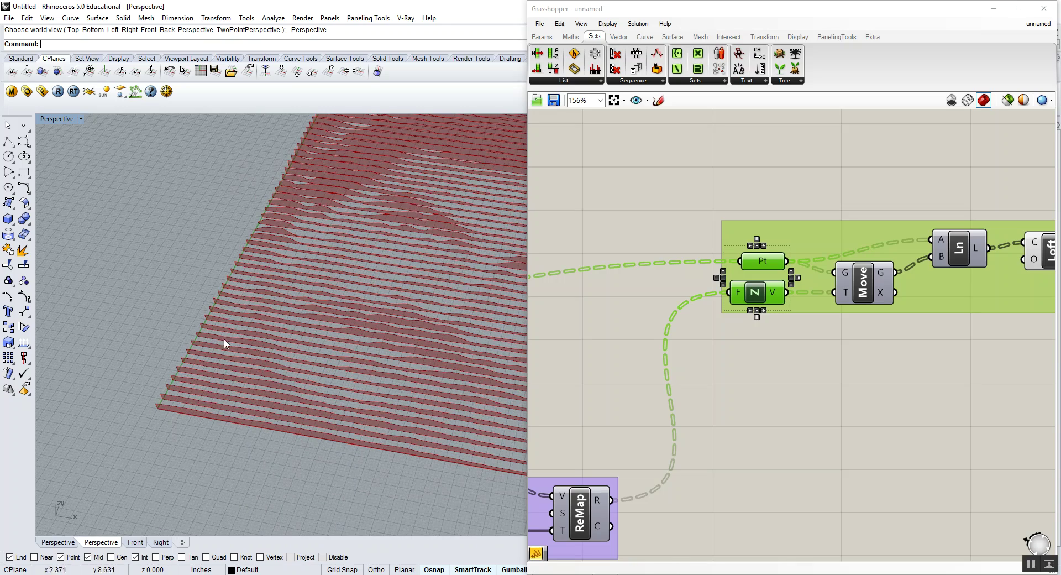
pyautogui.scroll(5, 174, 333)
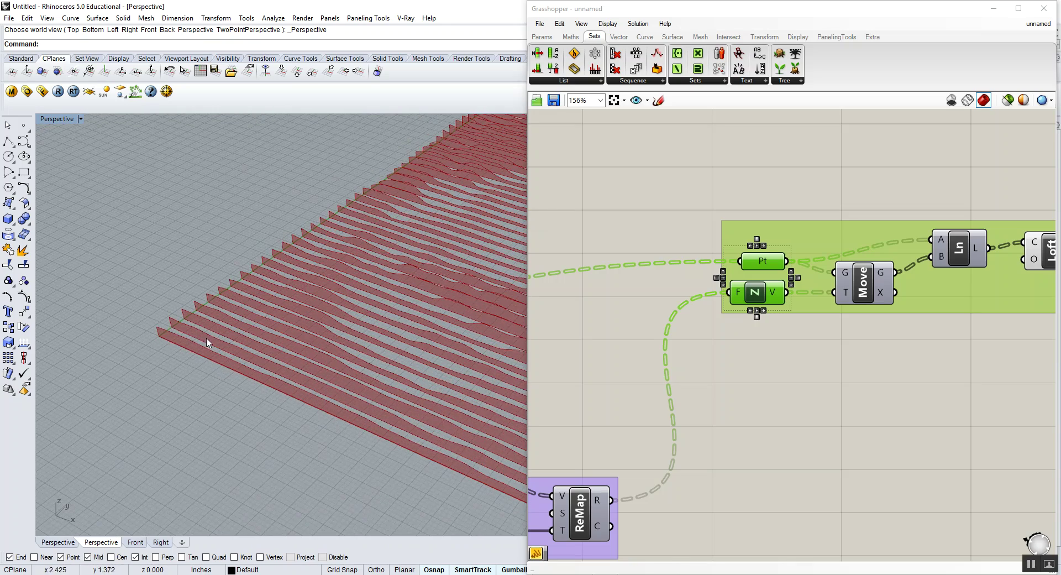
pyautogui.scroll(-2, 116, 310)
pyautogui.scroll(-2, 124, 322)
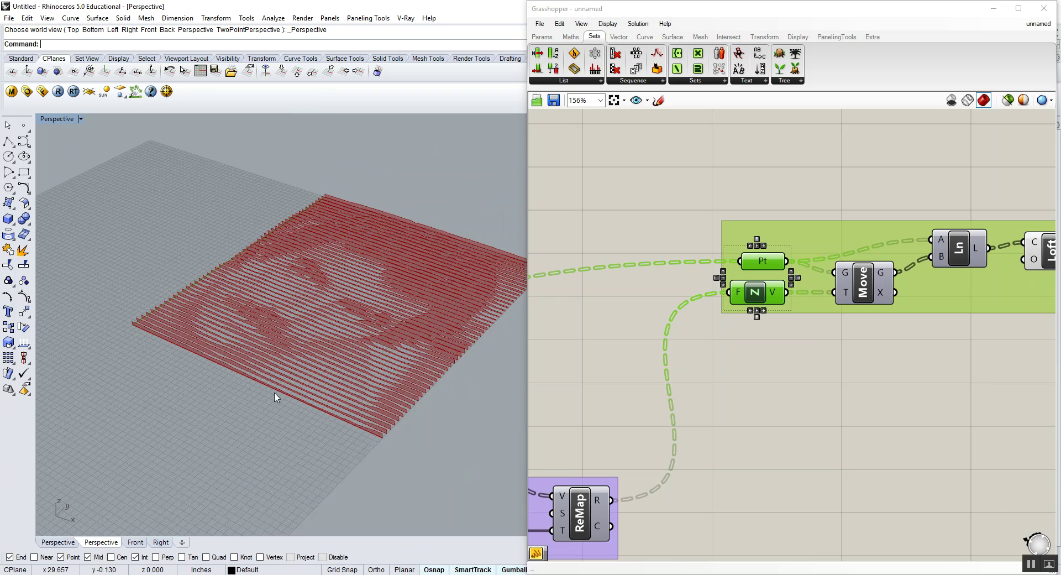
pyautogui.scroll(5, 131, 326)
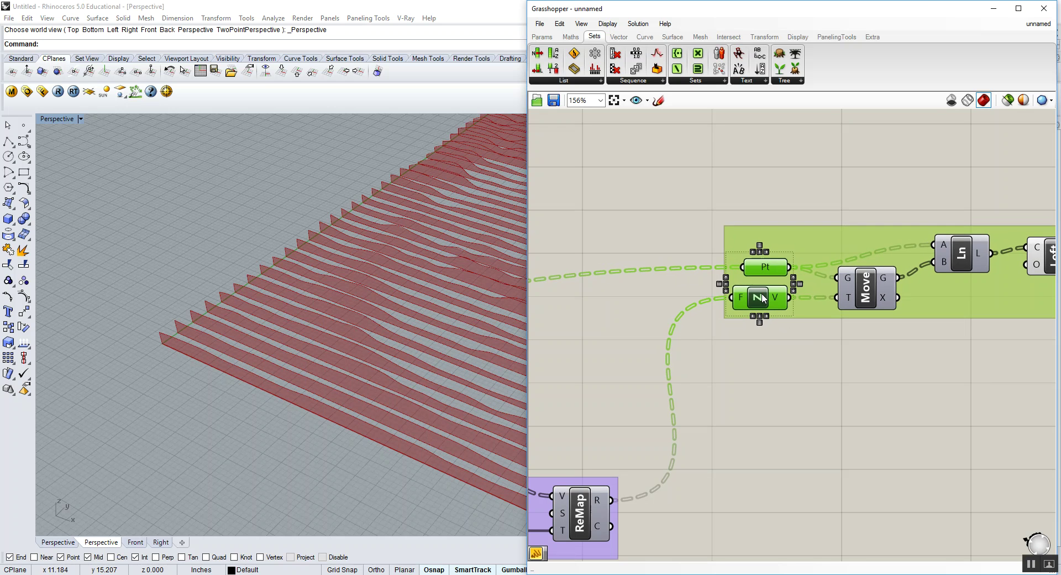
# Step: Turn on the Point component's preview to compare the base points with the lofted strips
pyautogui.click(770, 324)
pyautogui.scroll(1, 187, 341)
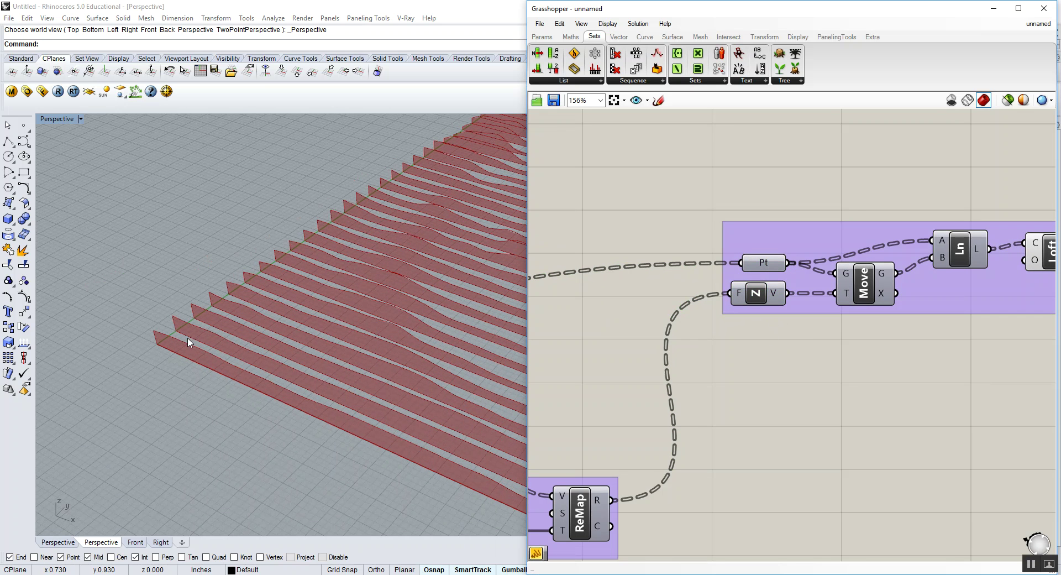
pyautogui.click(762, 265)
pyautogui.rightClick(762, 265)
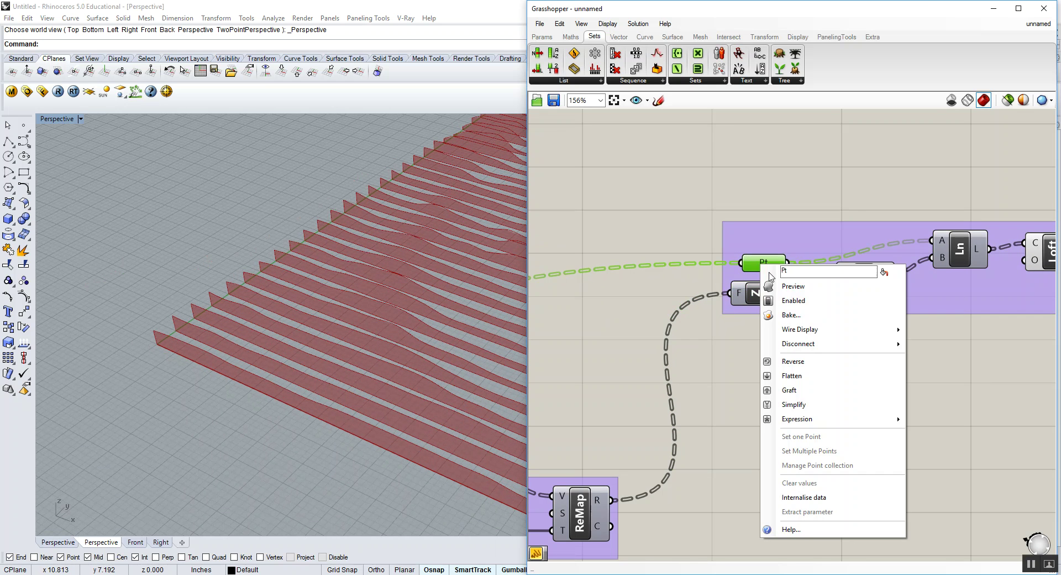
pyautogui.scroll(1, 160, 347)
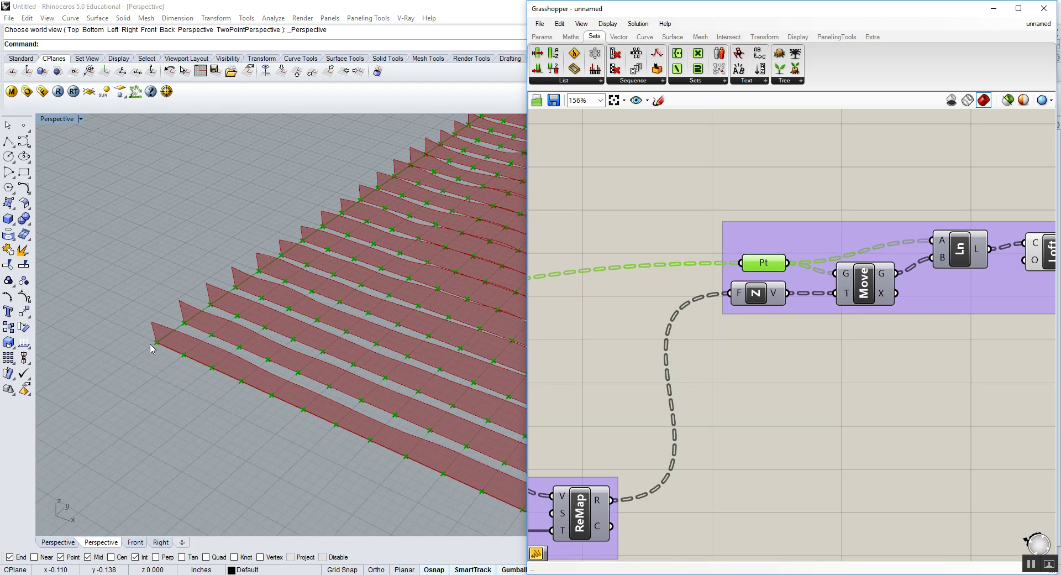
# Step: Add a Unit Y vector below Unit Z, feed ReMap's R output into it, and connect it to Move's T input
pyautogui.moveTo(762, 296); pyautogui.dragTo(761, 303)
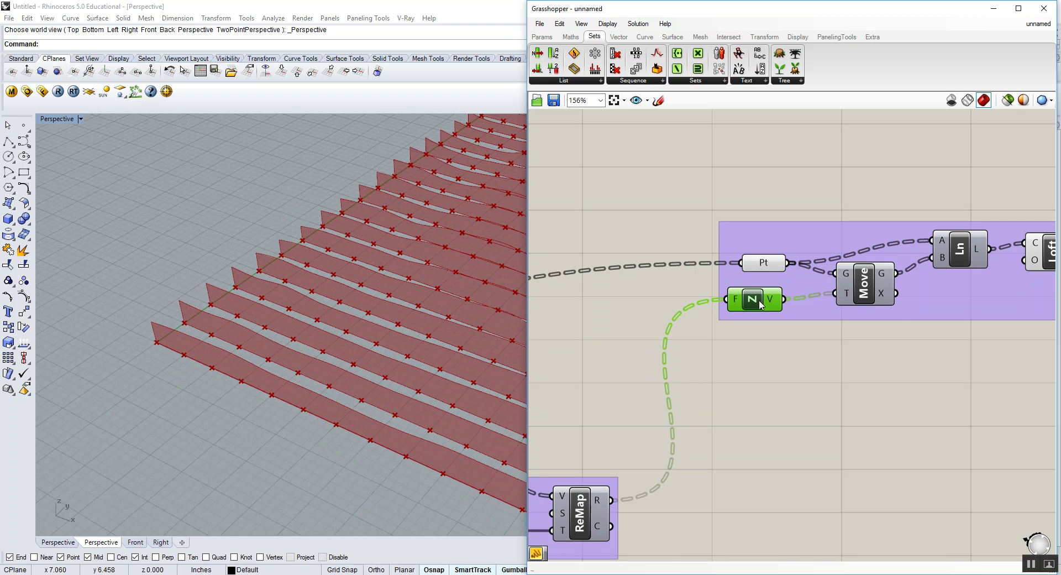
pyautogui.click(618, 37)
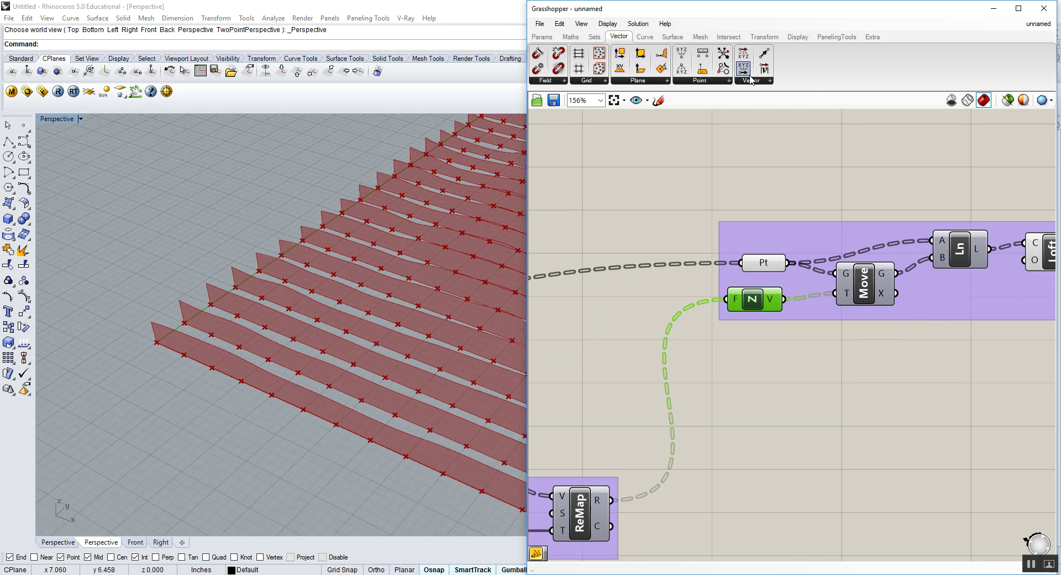
pyautogui.click(752, 80)
pyautogui.moveTo(779, 178); pyautogui.dragTo(763, 354)
pyautogui.moveTo(611, 501); pyautogui.dragTo(829, 295)
pyautogui.moveTo(226, 285); pyautogui.dragTo(301, 345, button='right')
pyautogui.scroll(-4, 210, 332)
pyautogui.scroll(-5, 280, 325)
pyautogui.scroll(-4, 301, 343)
# Step: Turn off the Point component's preview and examine the flat strips displaced along Y in the perspective viewport
pyautogui.click(763, 263)
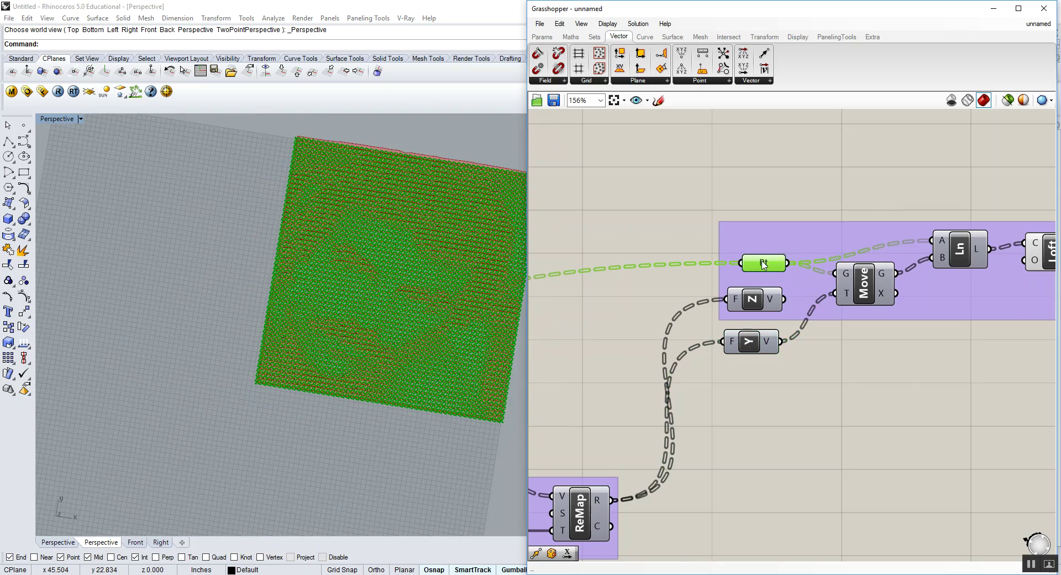
pyautogui.rightClick(762, 264)
pyautogui.click(781, 281)
pyautogui.moveTo(332, 303); pyautogui.dragTo(345, 335, button='right')
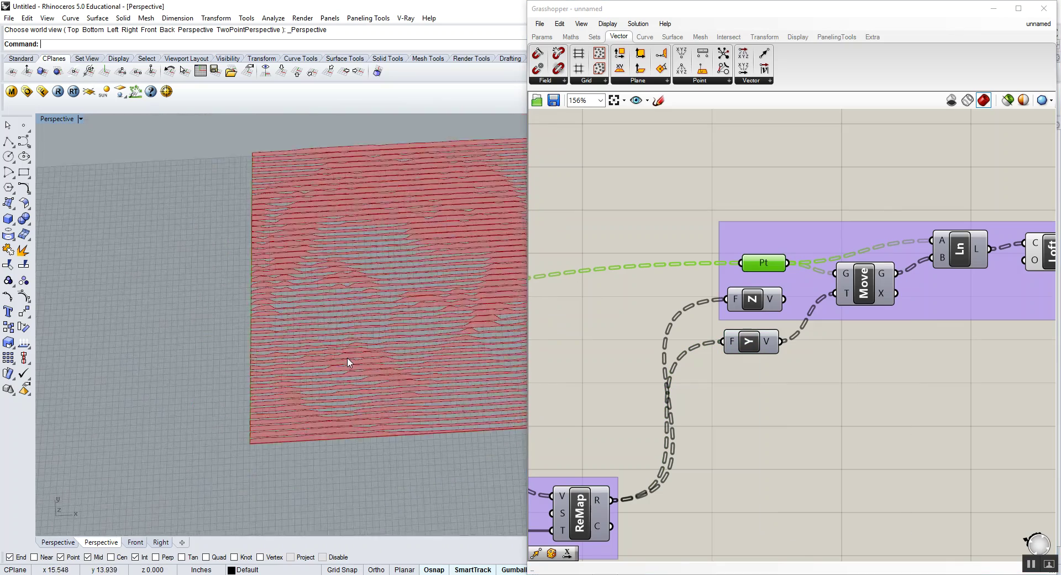
pyautogui.scroll(10, 337, 329)
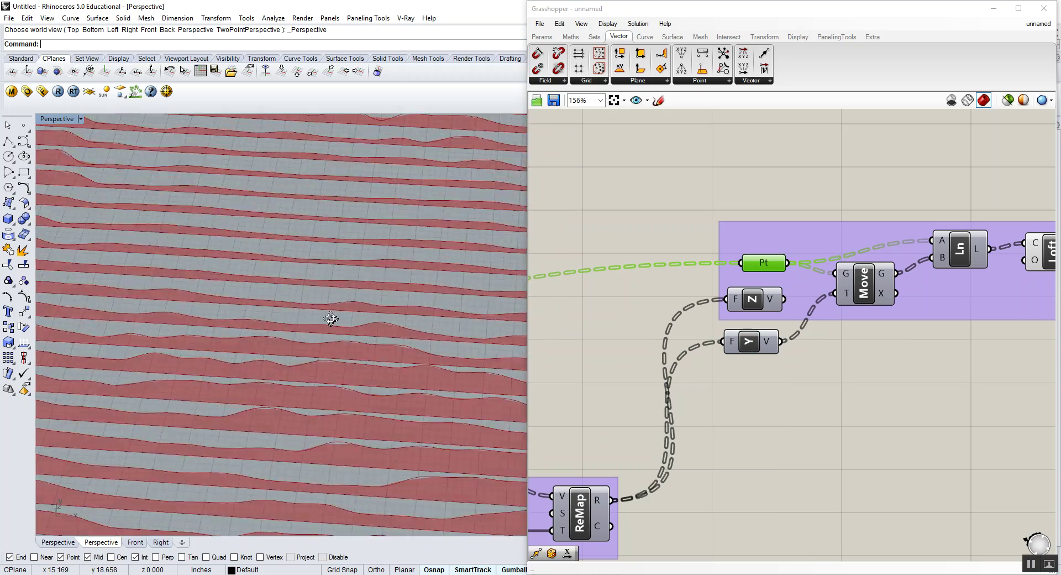
pyautogui.scroll(-10, 330, 331)
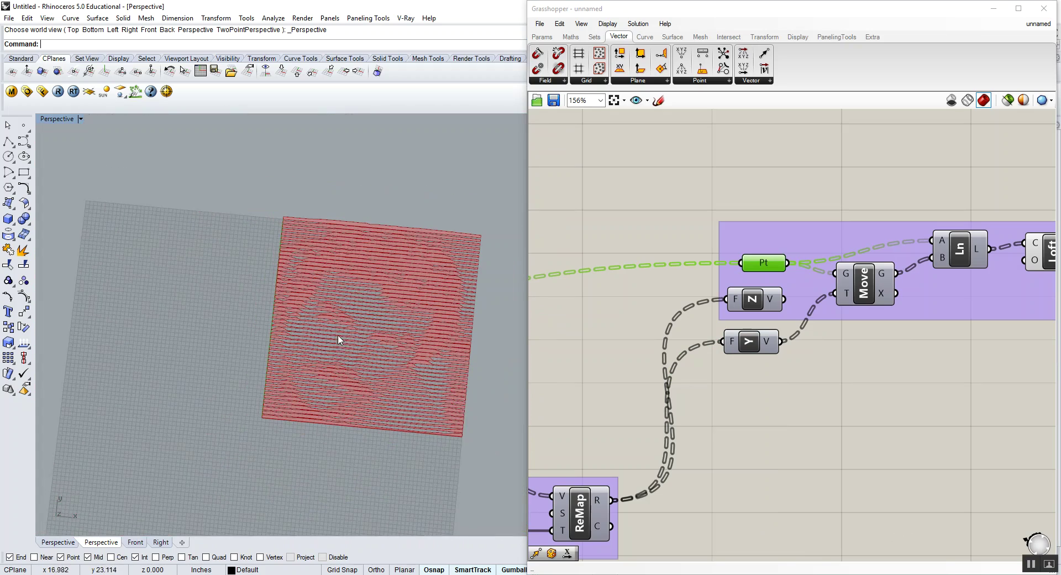
pyautogui.scroll(5, 327, 363)
pyautogui.moveTo(339, 369); pyautogui.dragTo(132, 401, button='right')
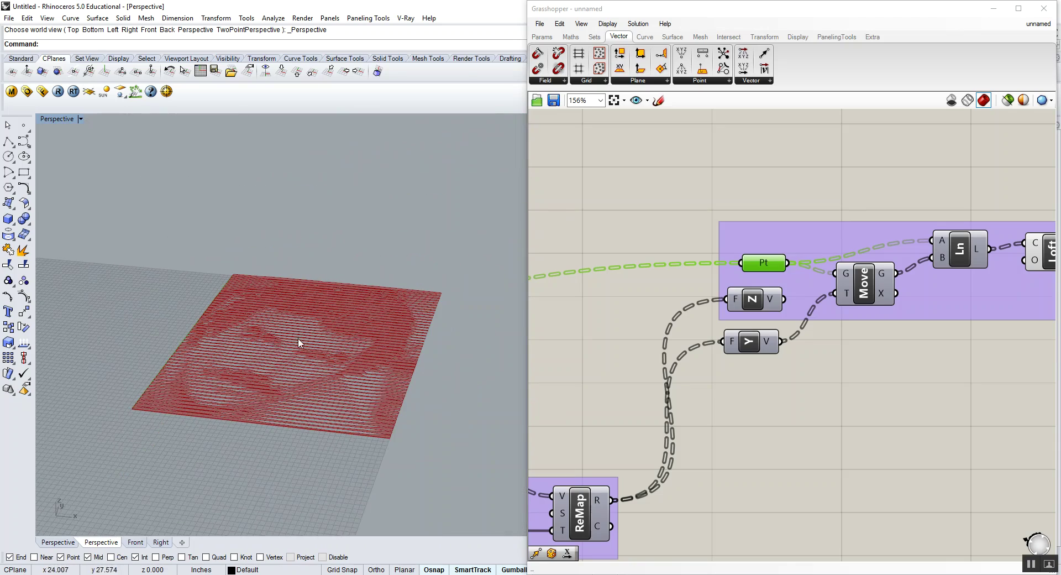
pyautogui.scroll(4, 317, 322)
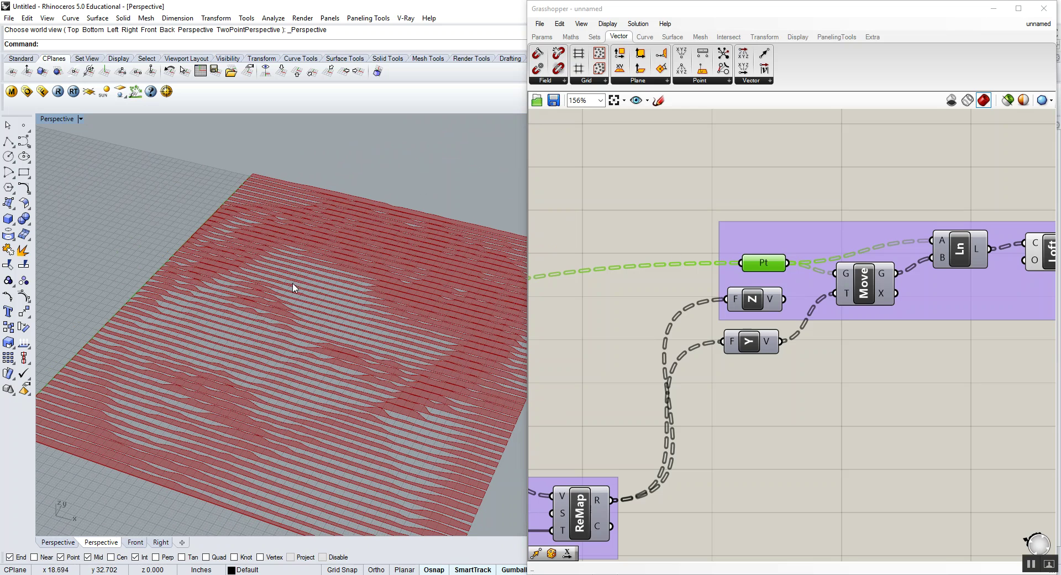
# Step: Connect Square Grid's P output directly to the Image Sampler and the Point component, bypassing Flip Matrix
pyautogui.moveTo(730, 260); pyautogui.dragTo(785, 260, button='right')
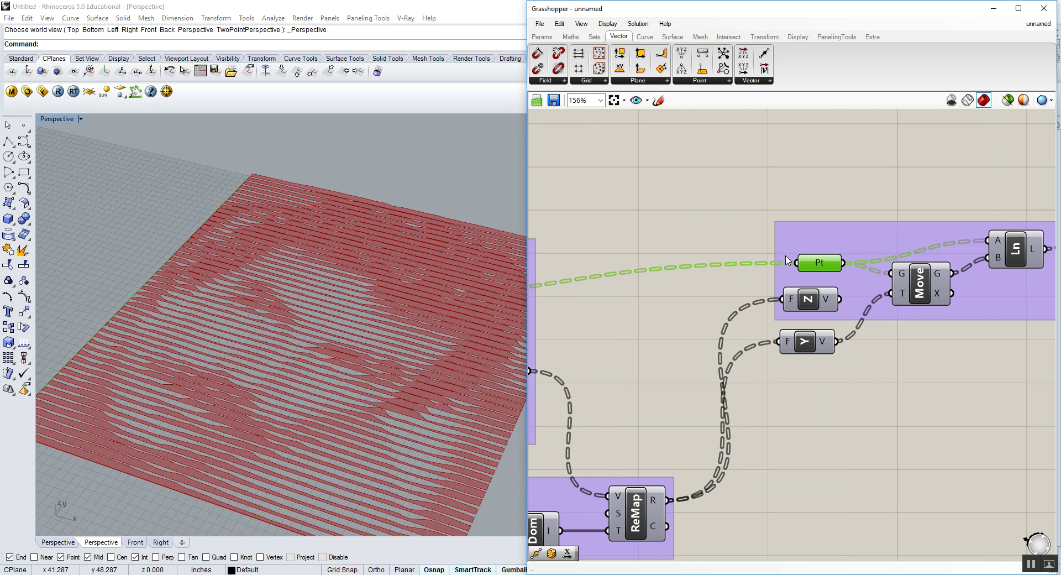
pyautogui.click(809, 311)
pyautogui.moveTo(808, 307); pyautogui.dragTo(801, 308)
pyautogui.scroll(-3, 800, 308)
pyautogui.moveTo(654, 304); pyautogui.dragTo(775, 299, button='right')
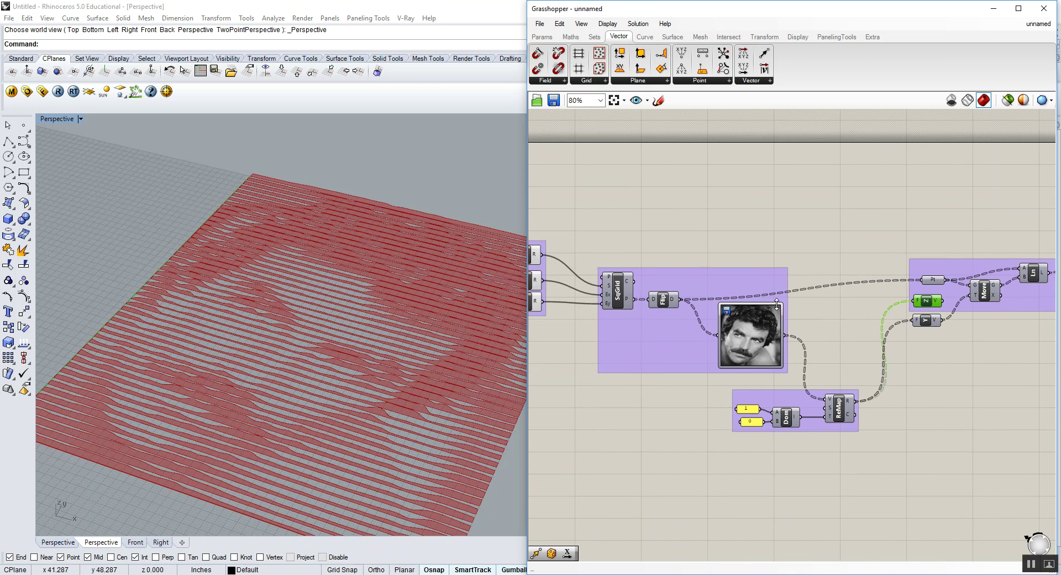
pyautogui.scroll(3, 644, 303)
pyautogui.moveTo(686, 293)
pyautogui.mouseDown()
pyautogui.moveTo(698, 267)
pyautogui.moveTo(691, 274)
pyautogui.mouseUp()
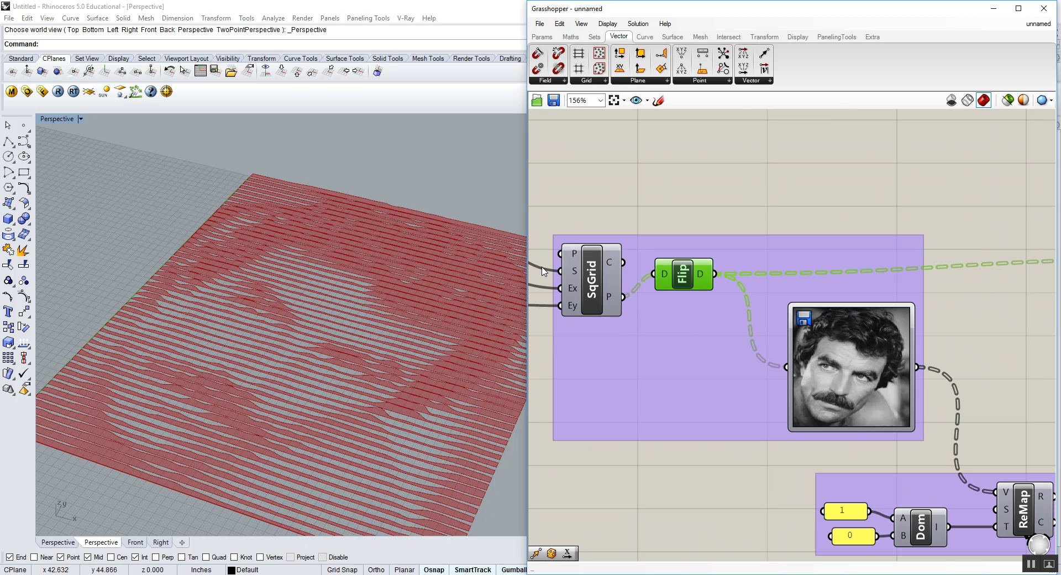
pyautogui.scroll(-3, 246, 316)
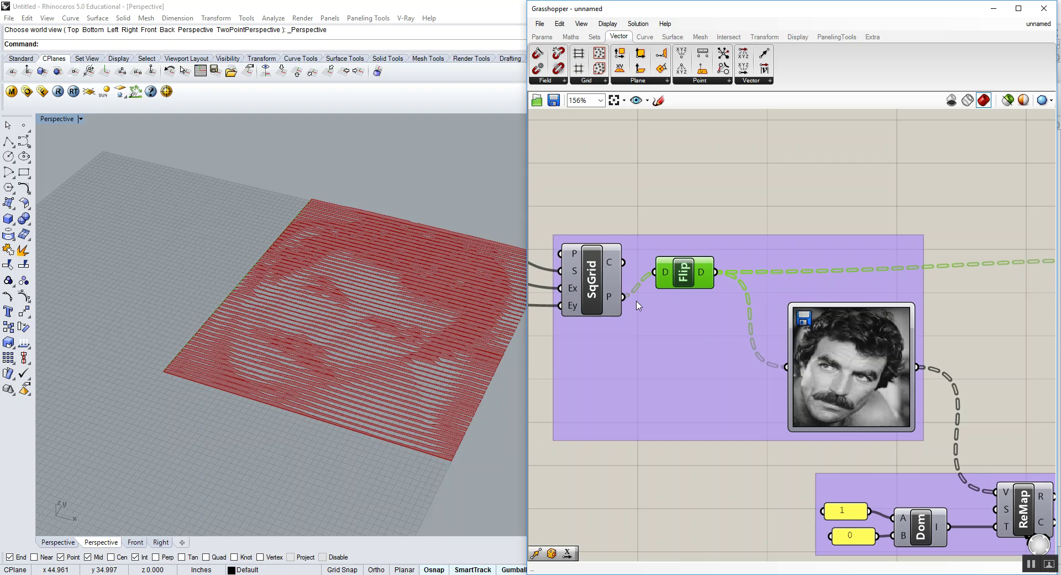
pyautogui.moveTo(627, 299); pyautogui.dragTo(786, 366)
pyautogui.scroll(-1, 603, 303)
pyautogui.moveTo(620, 299); pyautogui.dragTo(924, 283)
pyautogui.scroll(-2, 657, 307)
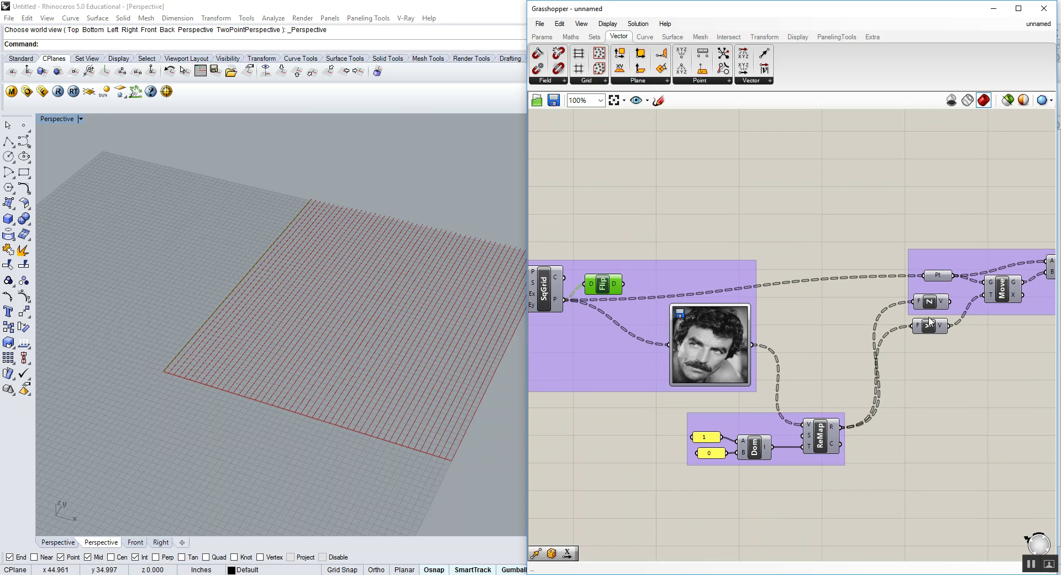
# Step: Inspect the Y-displaced result in the perspective viewport and line up the Unit Y component beneath Unit Z
pyautogui.scroll(5, 887, 312)
pyautogui.click(882, 324)
pyautogui.moveTo(882, 323); pyautogui.dragTo(878, 321)
pyautogui.scroll(1, 182, 343)
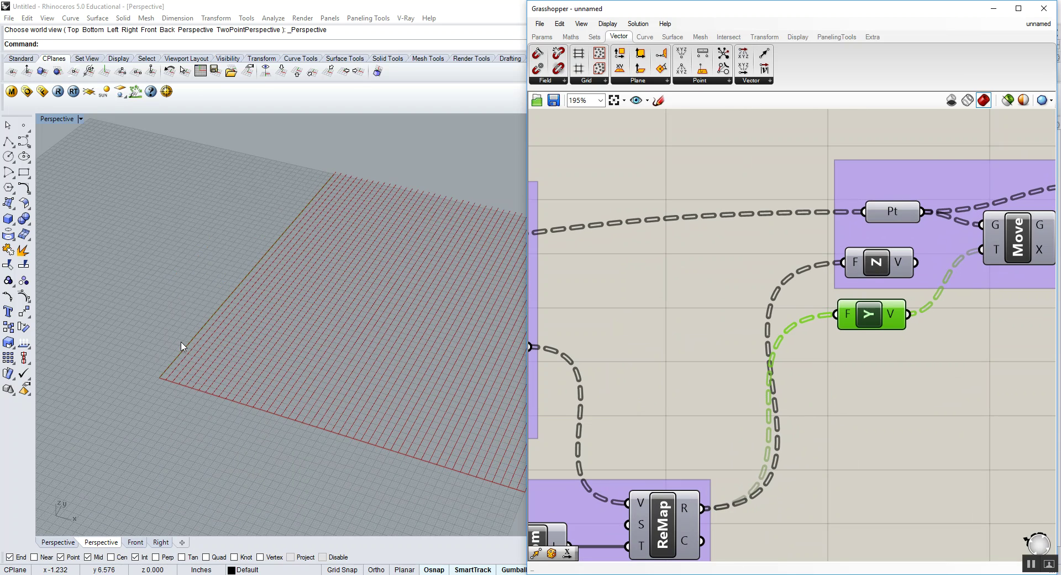
pyautogui.moveTo(865, 317); pyautogui.dragTo(872, 317)
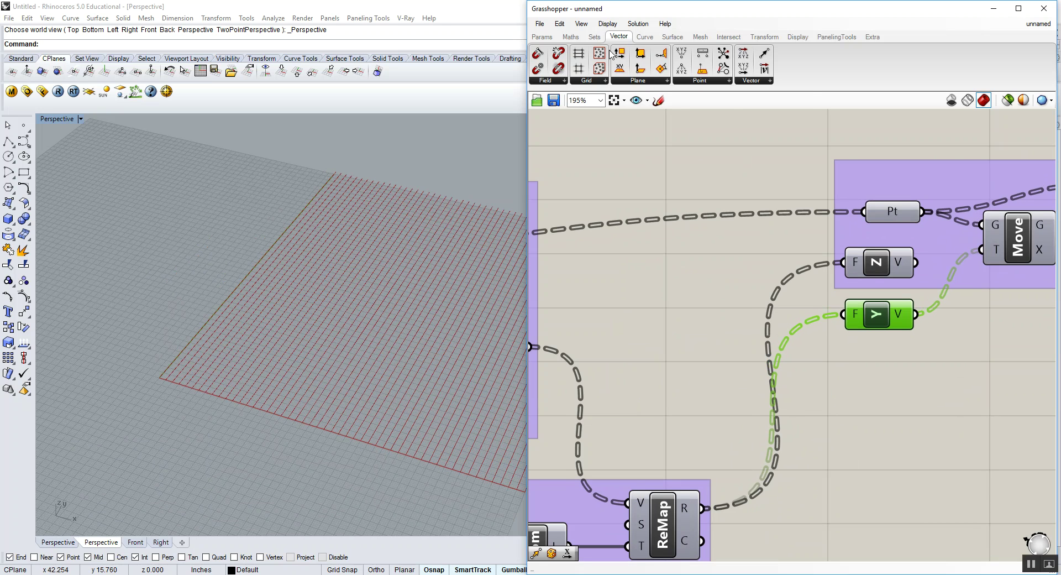
# Step: Add a Unit X vector below Unit Y, feed ReMap's R output into it, and connect it to Move's T input
pyautogui.click(752, 81)
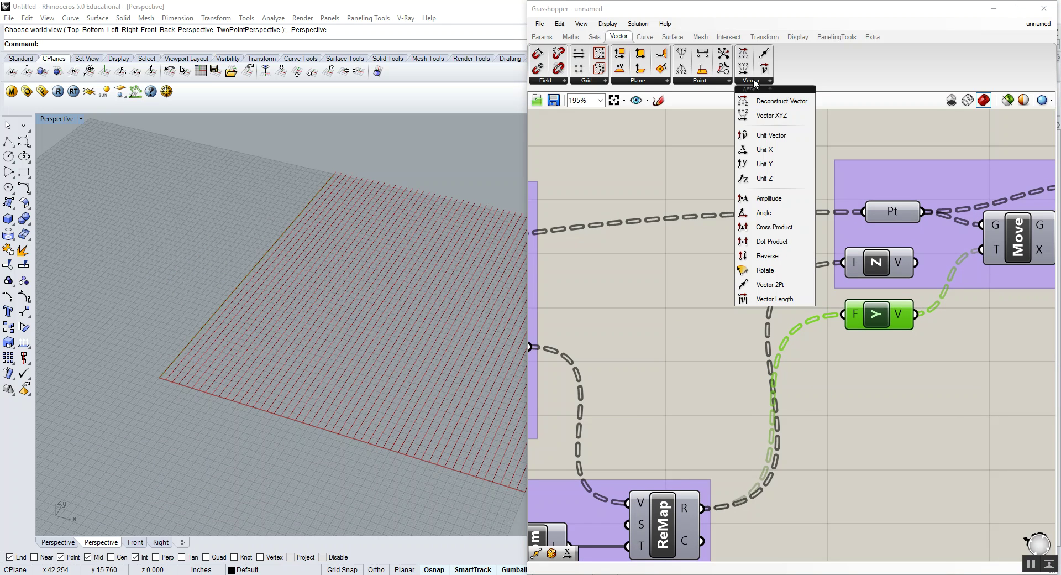
pyautogui.click(780, 149)
pyautogui.click(860, 367)
pyautogui.moveTo(880, 366); pyautogui.dragTo(887, 363)
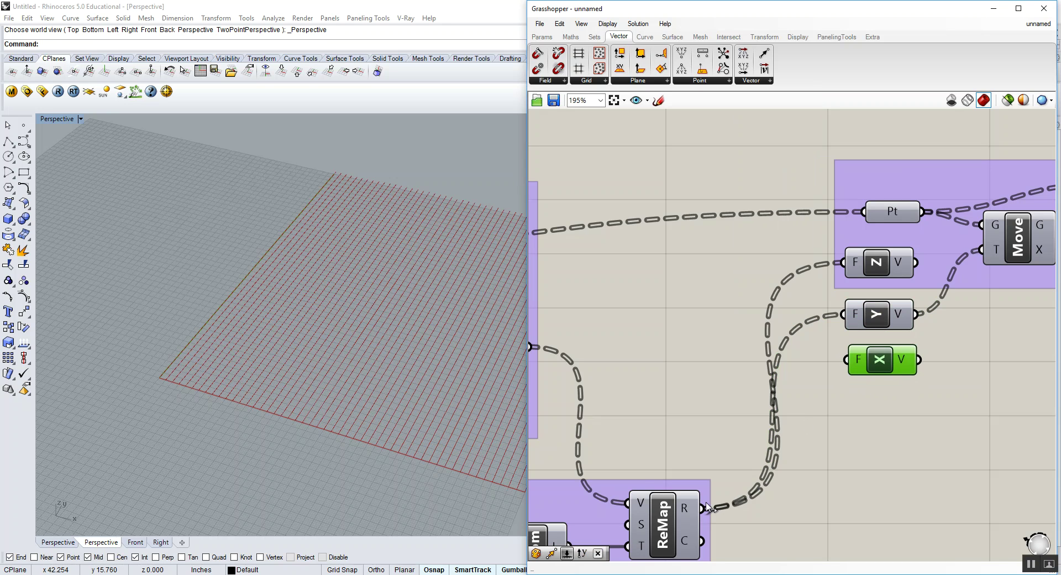
pyautogui.moveTo(785, 468); pyautogui.dragTo(847, 360)
pyautogui.moveTo(888, 359); pyautogui.dragTo(764, 378, button='right')
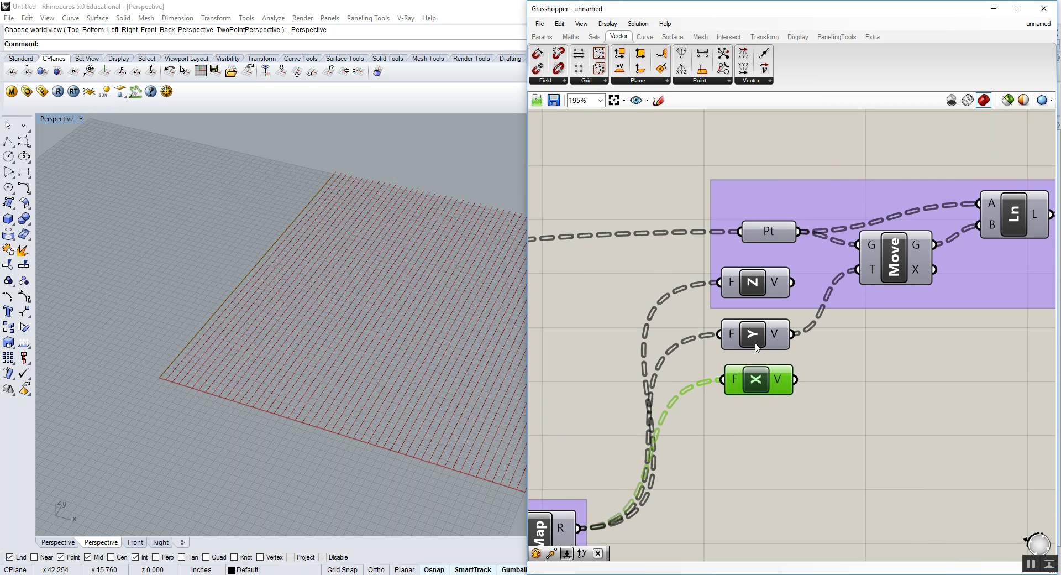
pyautogui.moveTo(796, 380); pyautogui.dragTo(856, 272)
# Step: Examine the strips displaced along X near and far in the perspective viewport to judge the portrait
pyautogui.scroll(4, 435, 313)
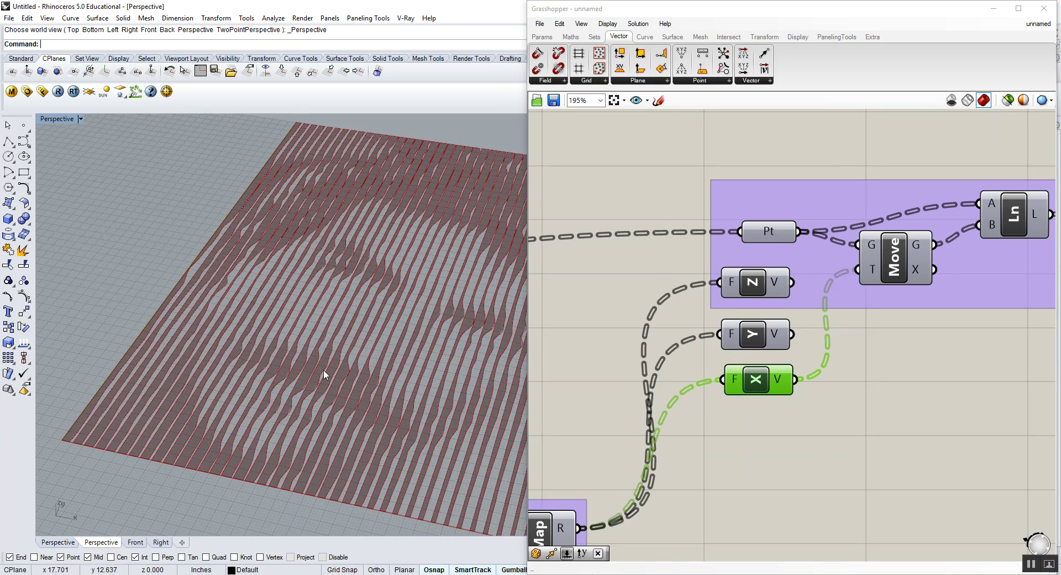
pyautogui.scroll(-4, 265, 379)
pyautogui.moveTo(298, 371); pyautogui.dragTo(362, 390, button='right')
pyautogui.scroll(7, 375, 372)
pyautogui.scroll(-6, 374, 372)
pyautogui.scroll(-5, 399, 380)
pyautogui.moveTo(742, 287); pyautogui.dragTo(745, 282, button='right')
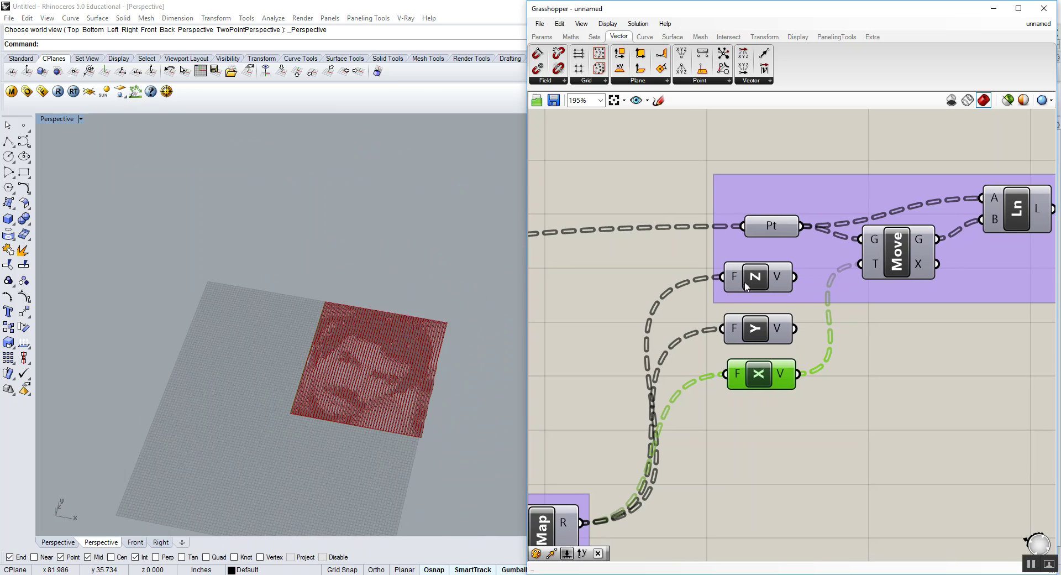
pyautogui.scroll(-5, 774, 238)
pyautogui.scroll(4, 775, 282)
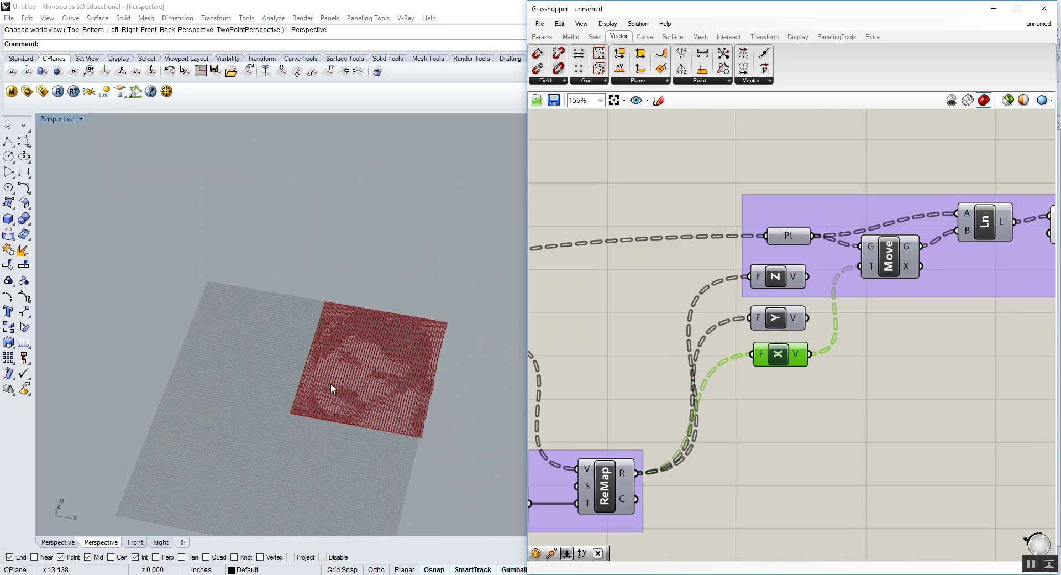
# Step: Examine the X-displaced strips up close from several angles in the perspective viewport and review the Unit vector components feeding Move
pyautogui.scroll(3, 790, 308)
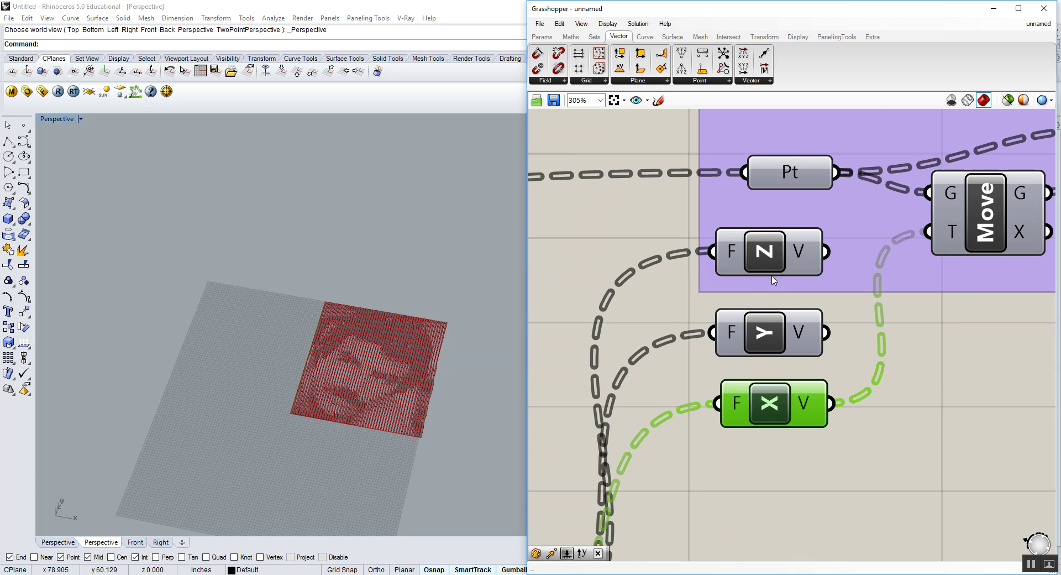
pyautogui.moveTo(373, 382); pyautogui.dragTo(367, 352, button='right')
pyautogui.scroll(6, 327, 399)
pyautogui.moveTo(327, 412)
pyautogui.mouseDown(button='right')
pyautogui.moveTo(344, 393)
pyautogui.moveTo(341, 372)
pyautogui.moveTo(343, 400)
pyautogui.mouseUp(button='right')
pyautogui.scroll(3, 344, 393)
pyautogui.scroll(-6, 342, 372)
pyautogui.scroll(-4, 334, 383)
pyautogui.scroll(-4, 776, 304)
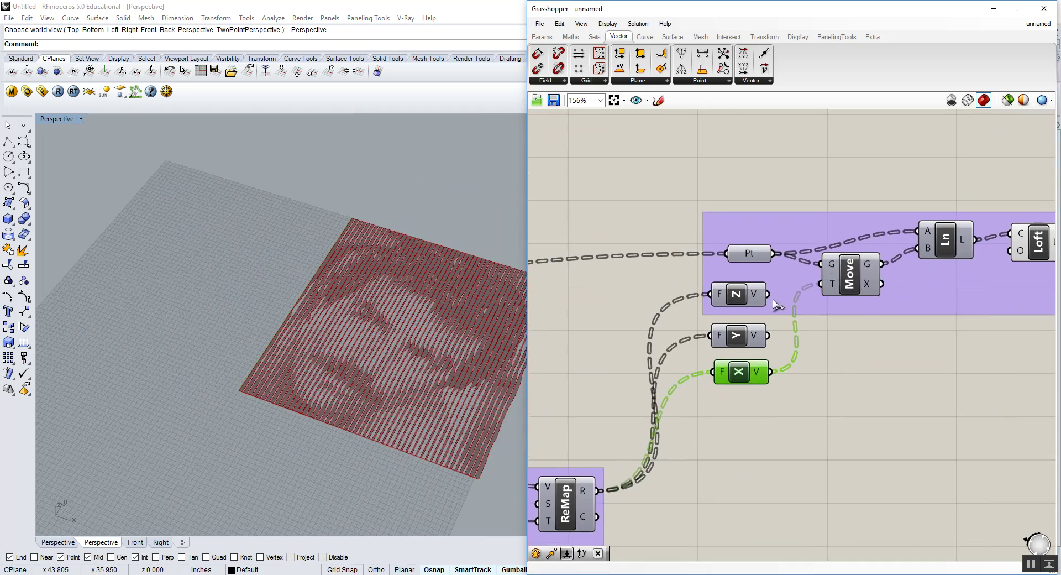
pyautogui.scroll(5, 388, 348)
pyautogui.scroll(-3, 389, 354)
# Step: Route Flip Matrix's D output into the Image Sampler and the Point component, replacing the direct Square Grid connections, and reposition Flip Matrix between them
pyautogui.moveTo(662, 299); pyautogui.dragTo(941, 307, button='right')
pyautogui.scroll(-2, 941, 306)
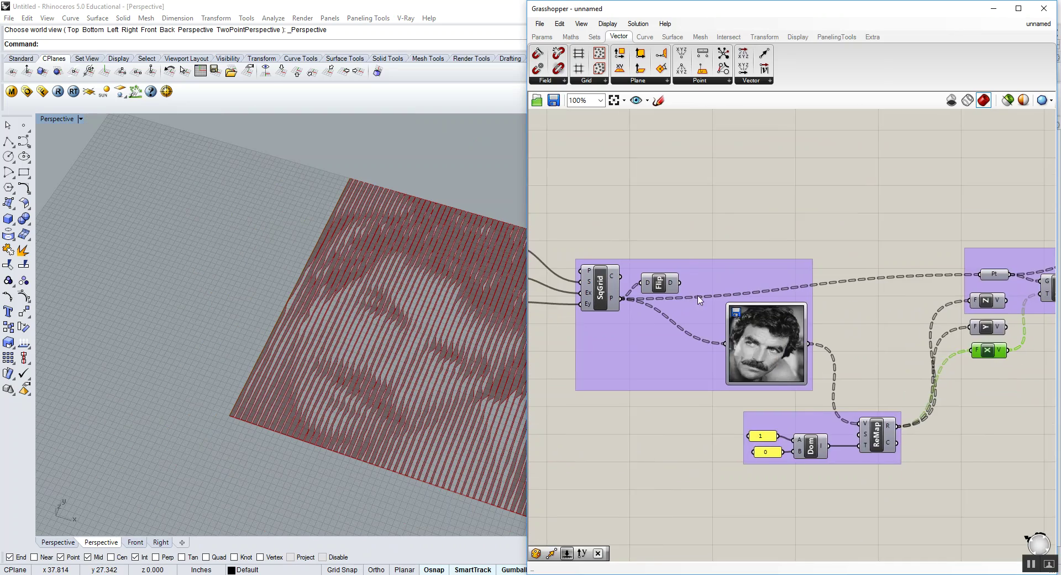
pyautogui.scroll(1, 670, 297)
pyautogui.moveTo(663, 275); pyautogui.dragTo(643, 344)
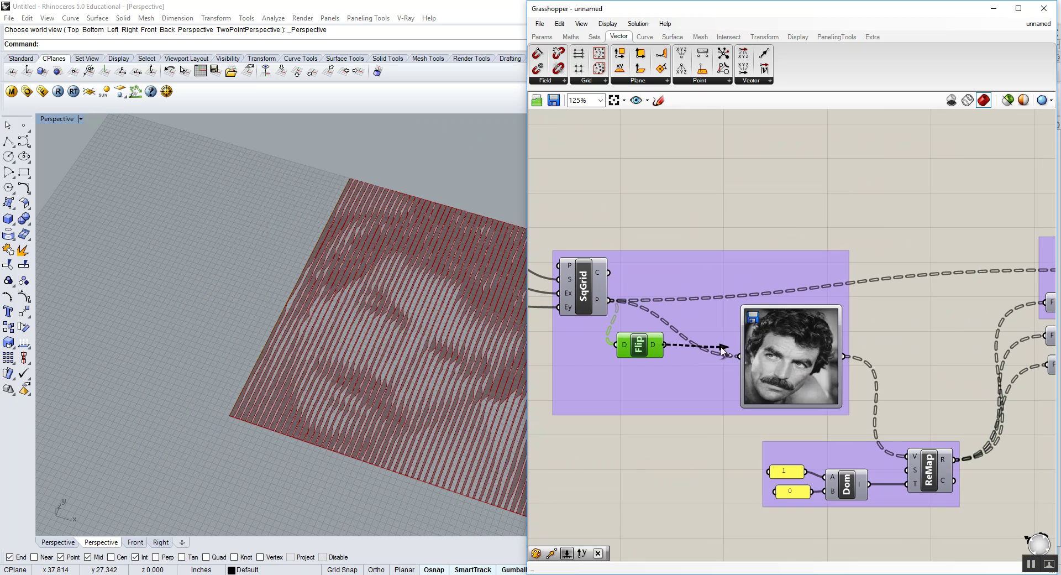
pyautogui.scroll(-1, 717, 355)
pyautogui.moveTo(717, 356); pyautogui.dragTo(932, 301)
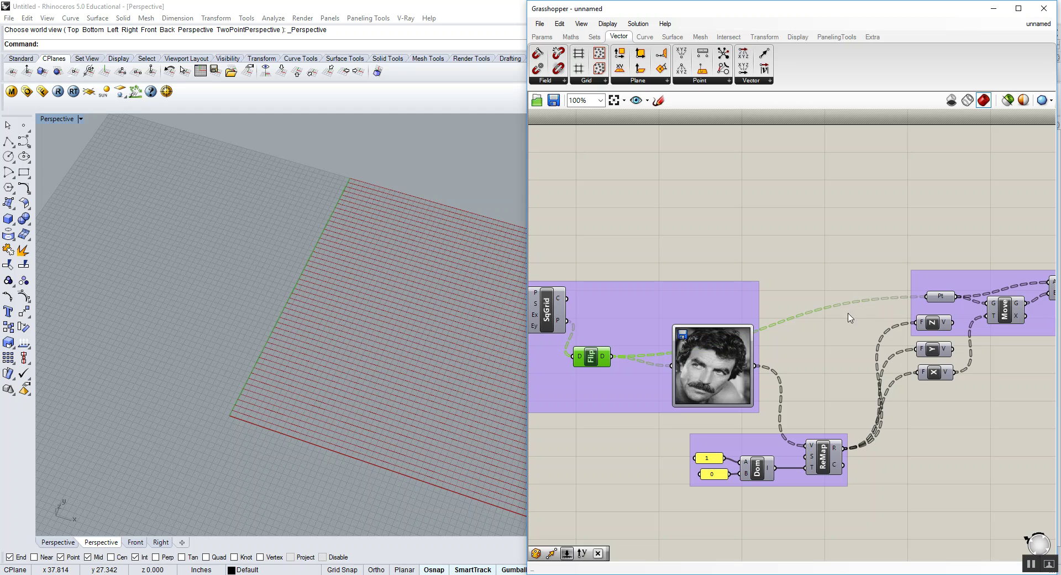
pyautogui.moveTo(595, 362); pyautogui.dragTo(630, 314)
# Step: Connect Unit Y's V output to Move's T input in place of Unit X and view the strips in perspective
pyautogui.scroll(1, 1022, 321)
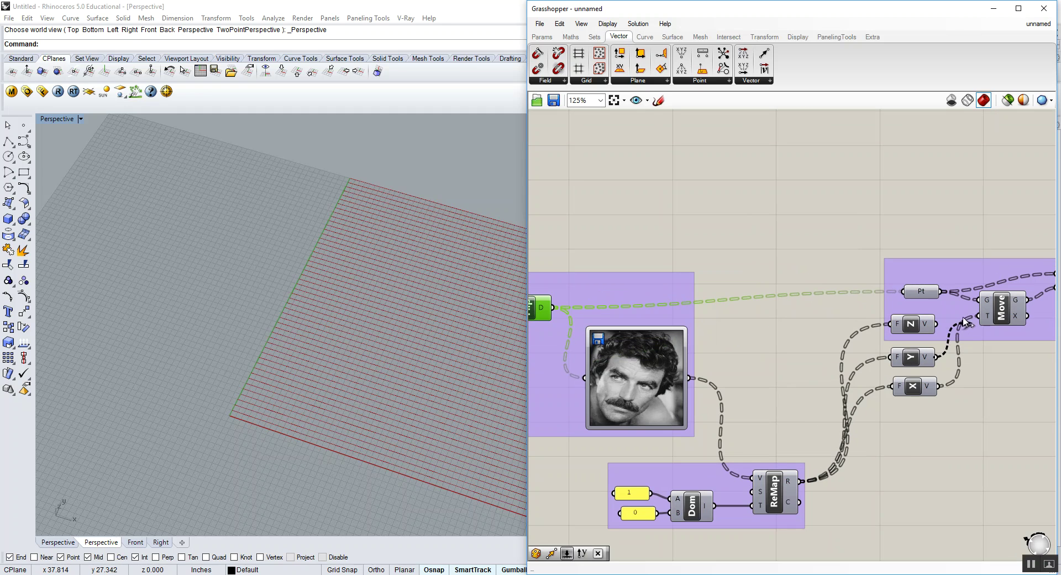
pyautogui.moveTo(977, 322); pyautogui.dragTo(977, 321)
pyautogui.moveTo(313, 316)
pyautogui.mouseDown(button='right')
pyautogui.moveTo(343, 257)
pyautogui.moveTo(330, 299)
pyautogui.mouseUp(button='right')
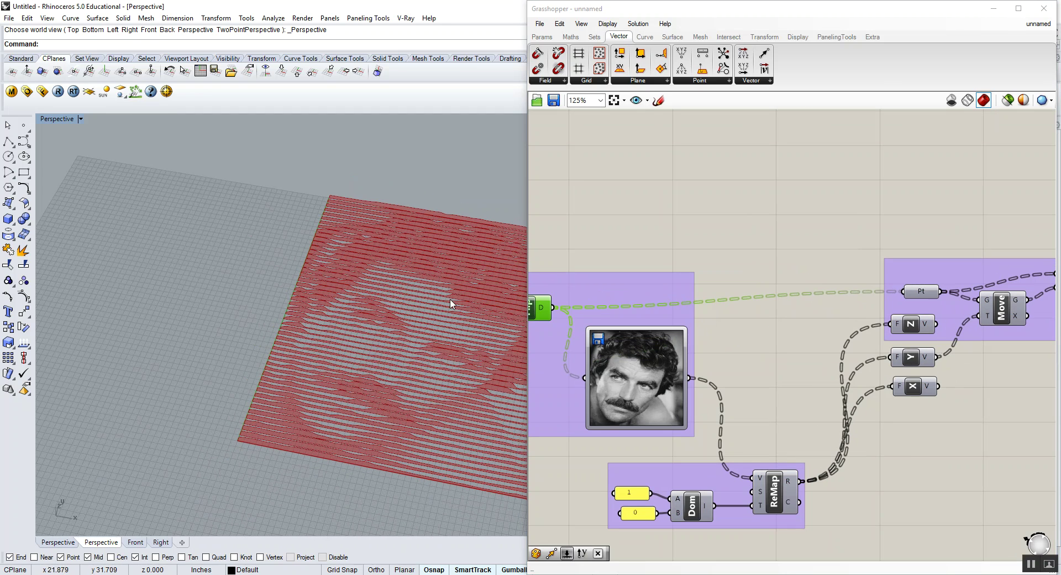